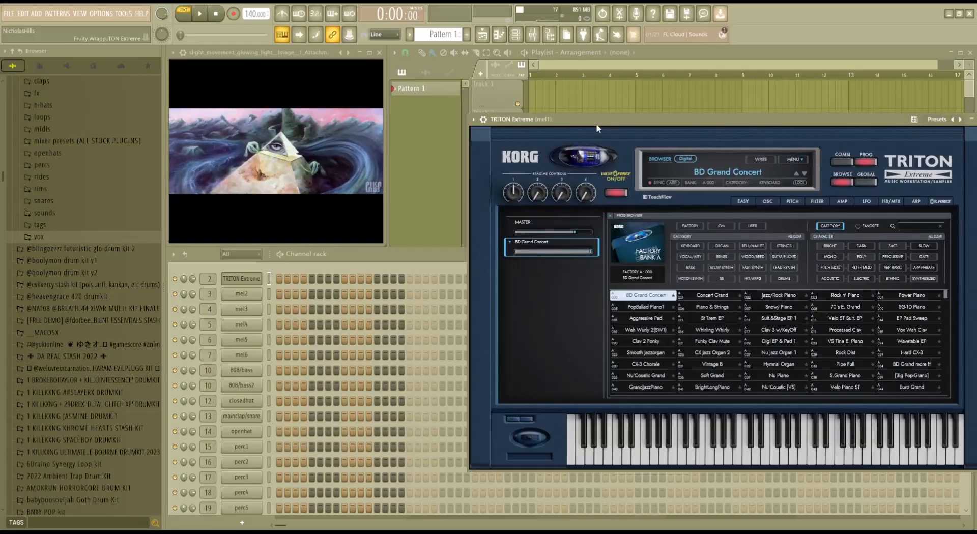
Load the Syn Ghostly preset from the Motion Synth category in TRITON Extreme.
drag(597, 128, 573, 129)
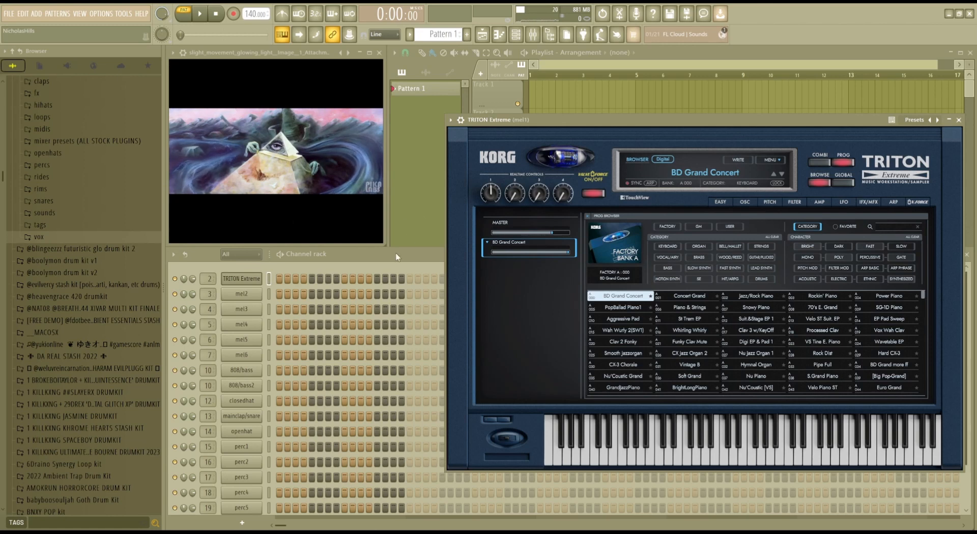
drag(386, 247, 820, 404)
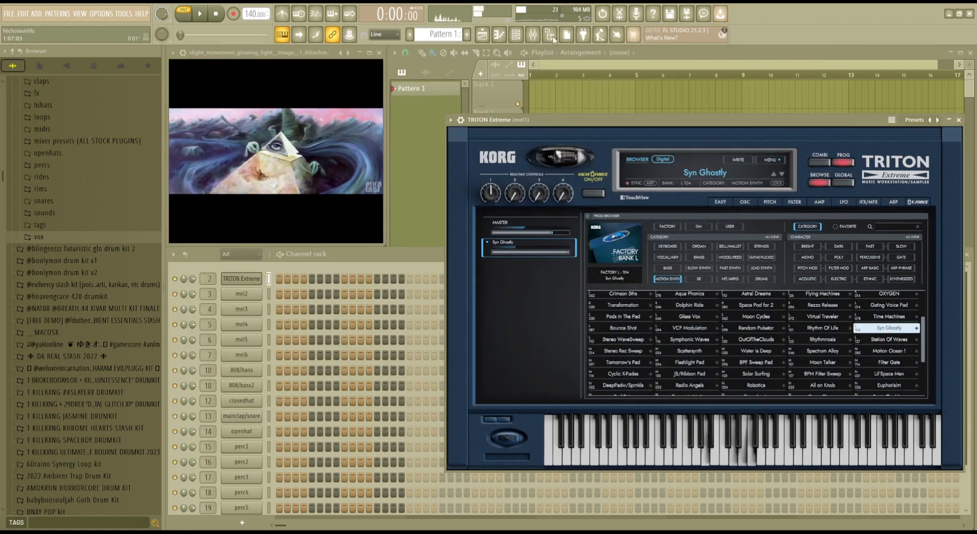
Draw a two-bar chord of A4, A#4, D5, E5 and F5 at the start of the TRITON Extreme piano roll.
click(509, 38)
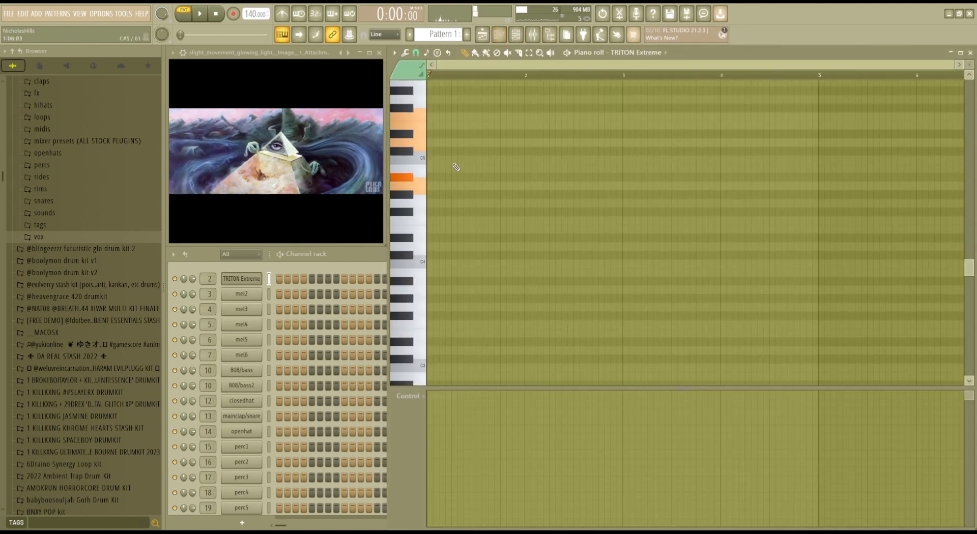
scroll(457, 153, up, 4)
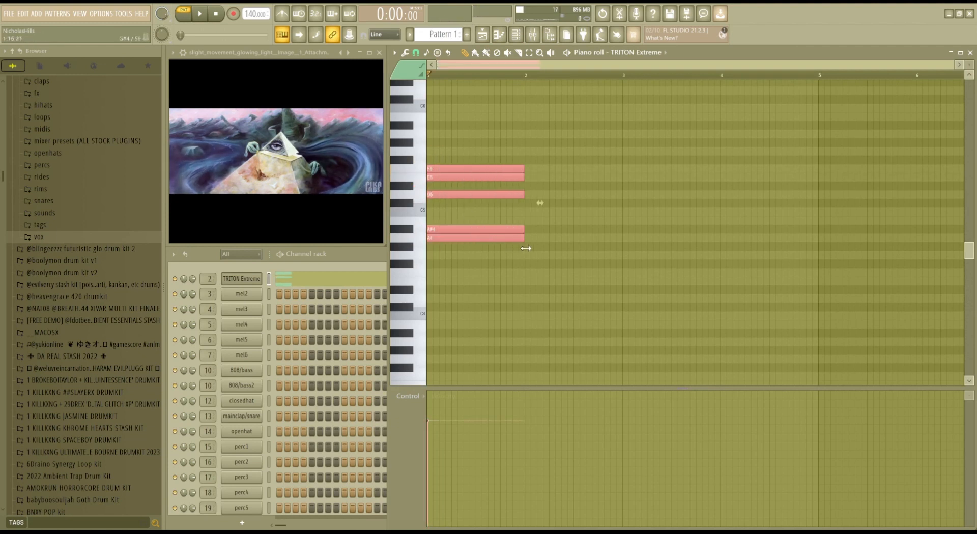
click(439, 178)
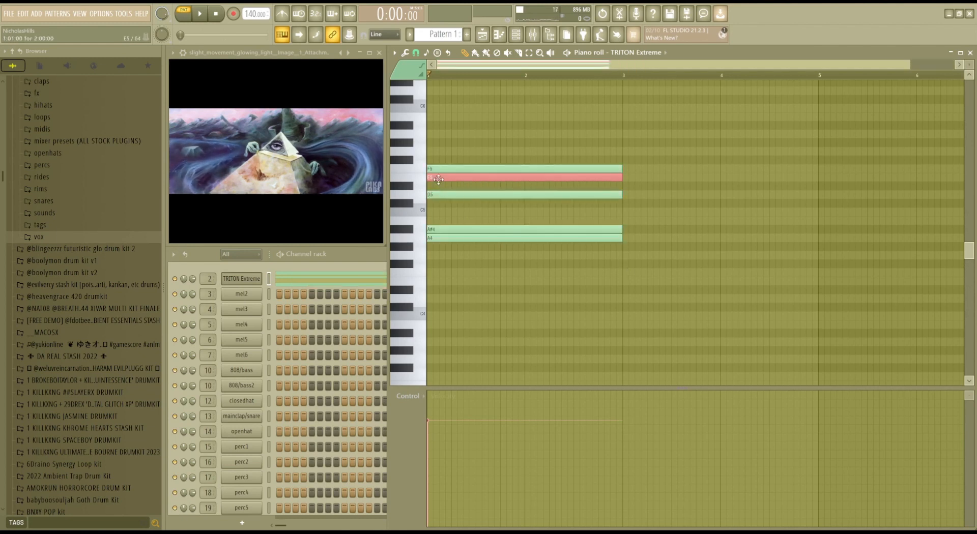
Spread the chord's voicing by raising the A and E one octave and the A# two octaves.
key(ctrl+Up)
drag(467, 264, 456, 218)
ctrl+click(512, 140)
key(ctrl+Up)
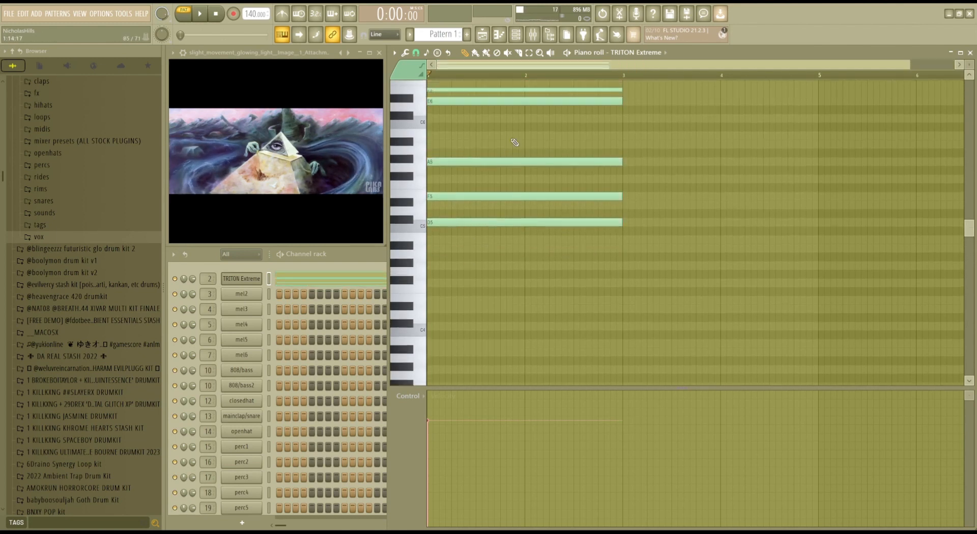
scroll(459, 234, up, 2)
ctrl+click(460, 234)
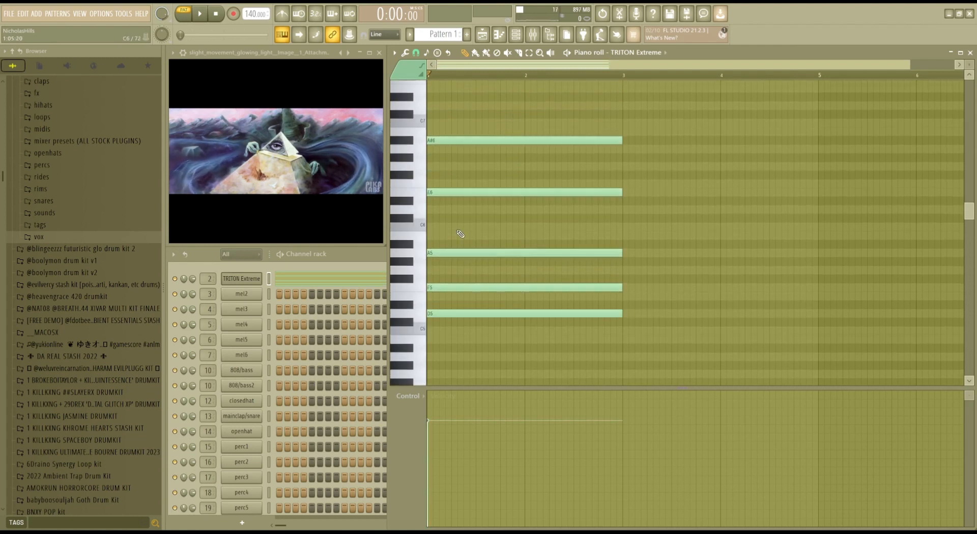
drag(458, 229, 443, 201)
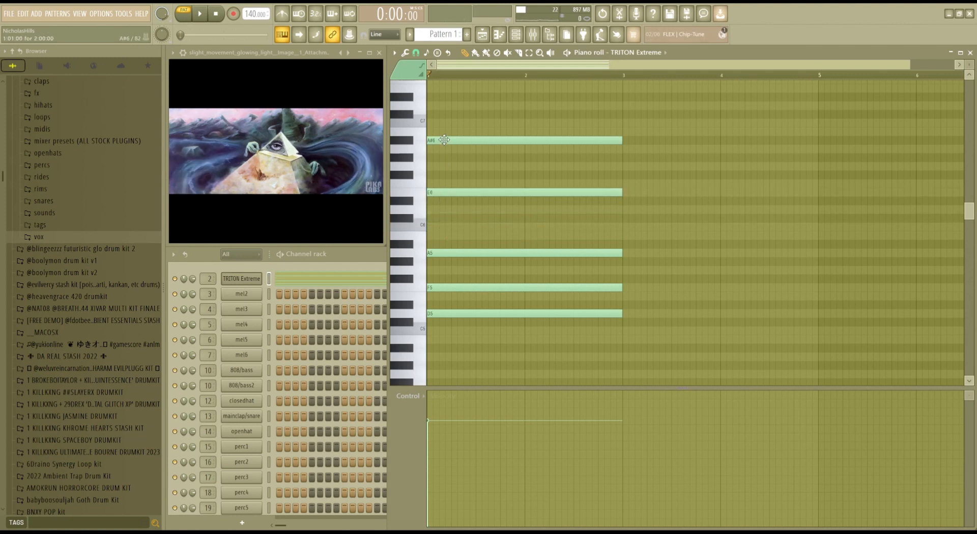
Add a second two-bar chord of A#5, C6, D6, F6 and G6 starting at bar 3.
click(623, 242)
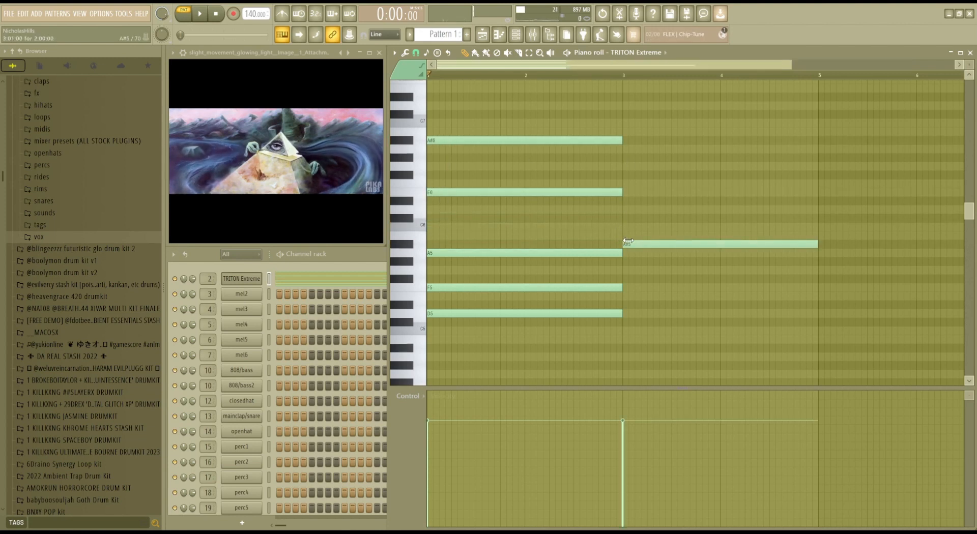
right_click(633, 244)
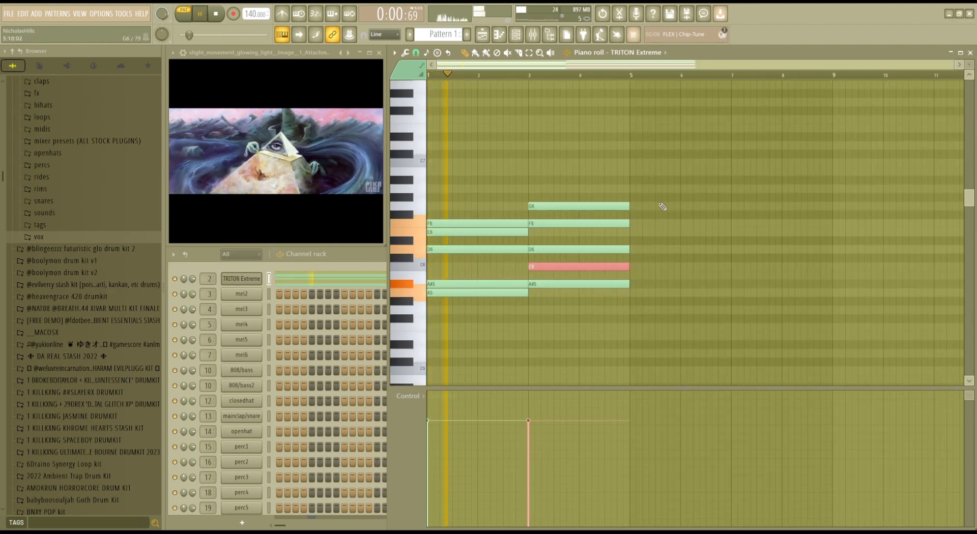
click(664, 223)
right_click(671, 222)
click(718, 327)
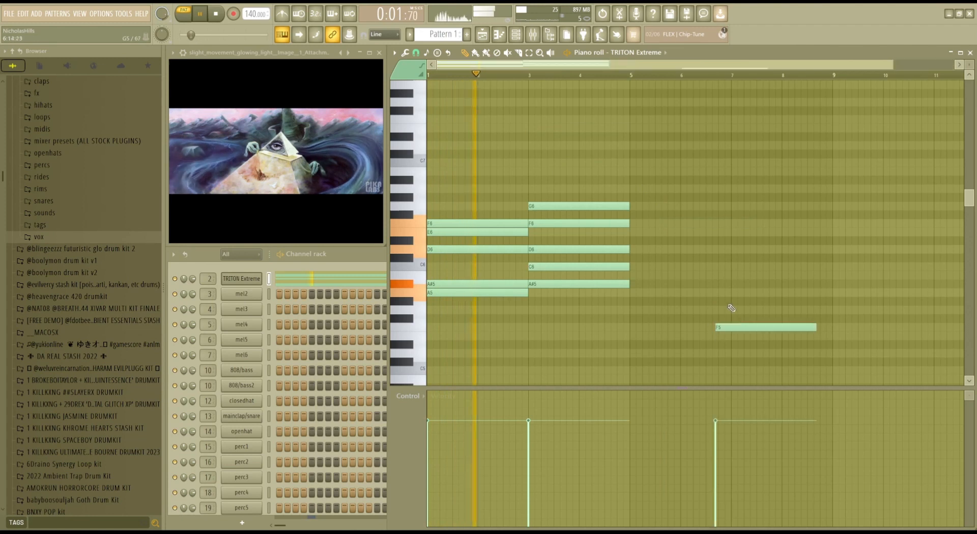
right_click(737, 327)
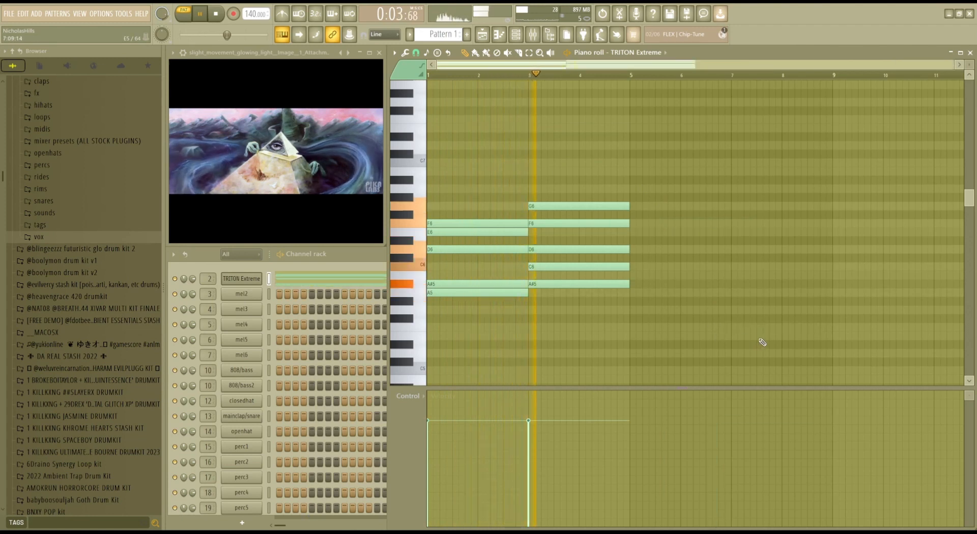
click(759, 337)
right_click(761, 337)
click(729, 319)
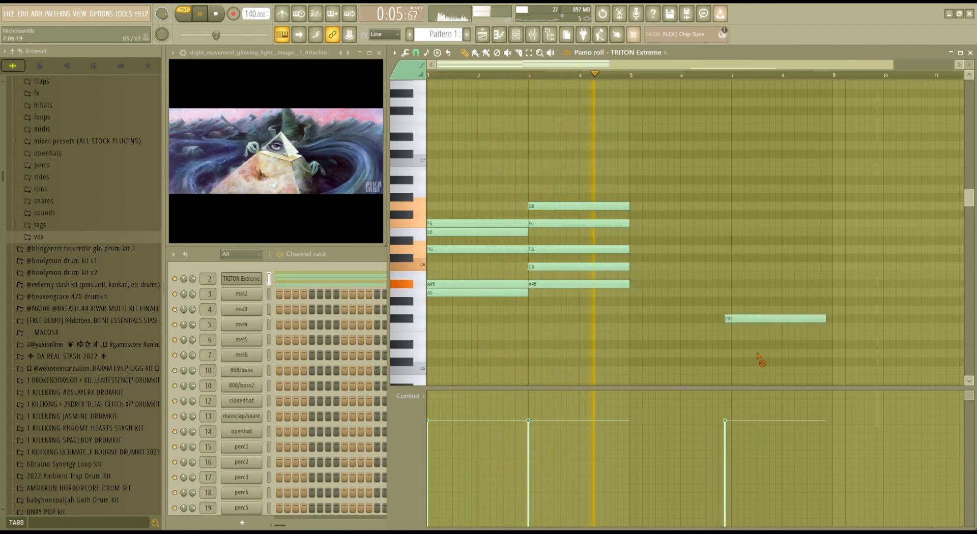
right_click(753, 319)
Repeat the high one-bar A7 and A#6 notes every two bars through bar 8 and lower their velocities.
key(space)
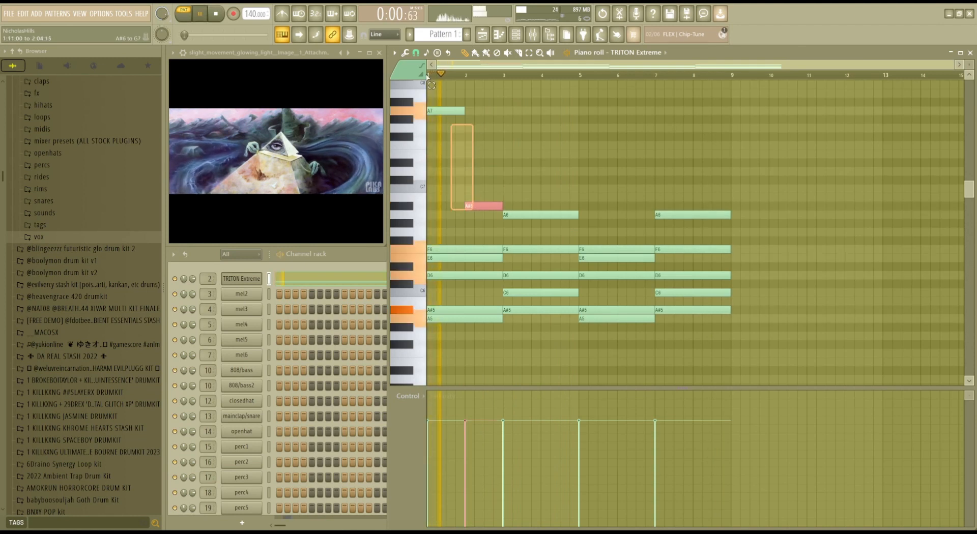
drag(428, 78, 427, 79)
key(ctrl+b)
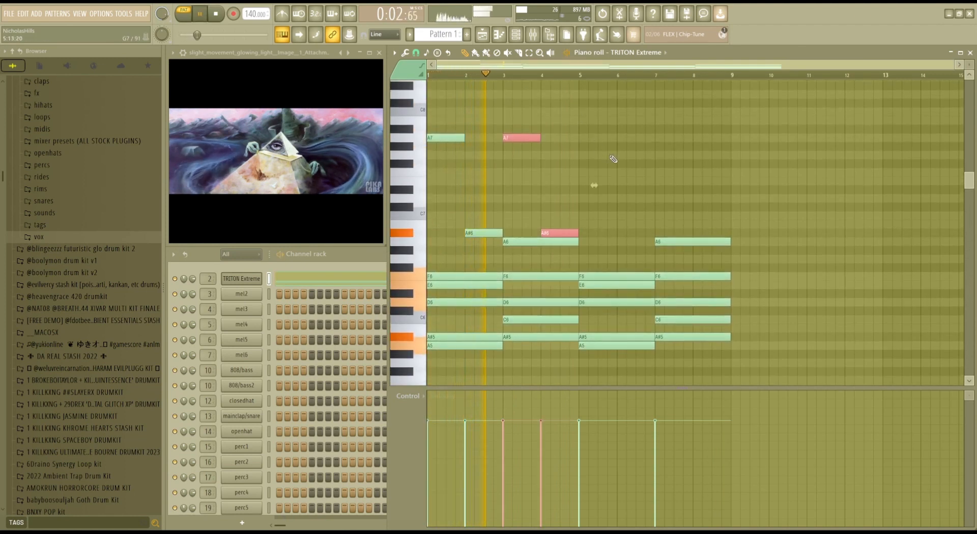
key(ctrl+b)
key(ctrl+b)
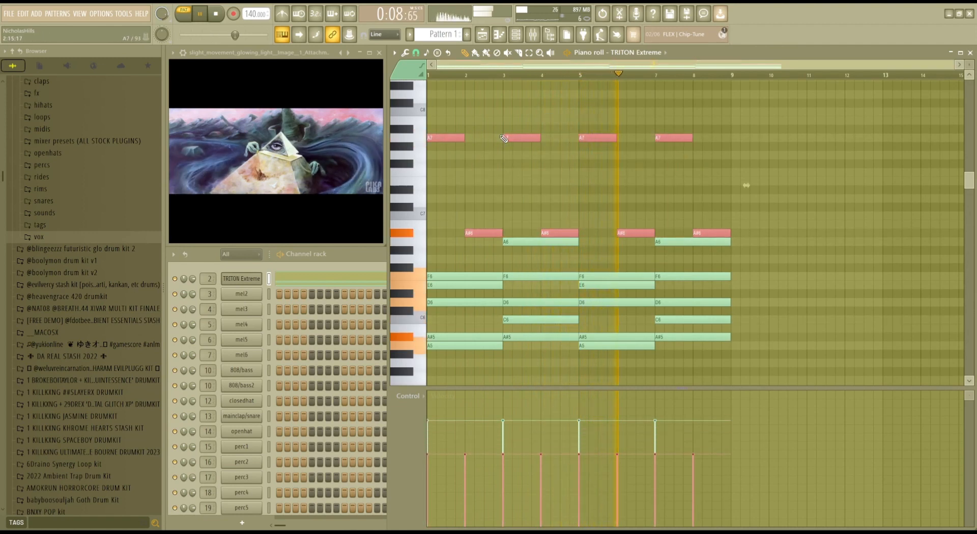
click(265, 271)
click(602, 183)
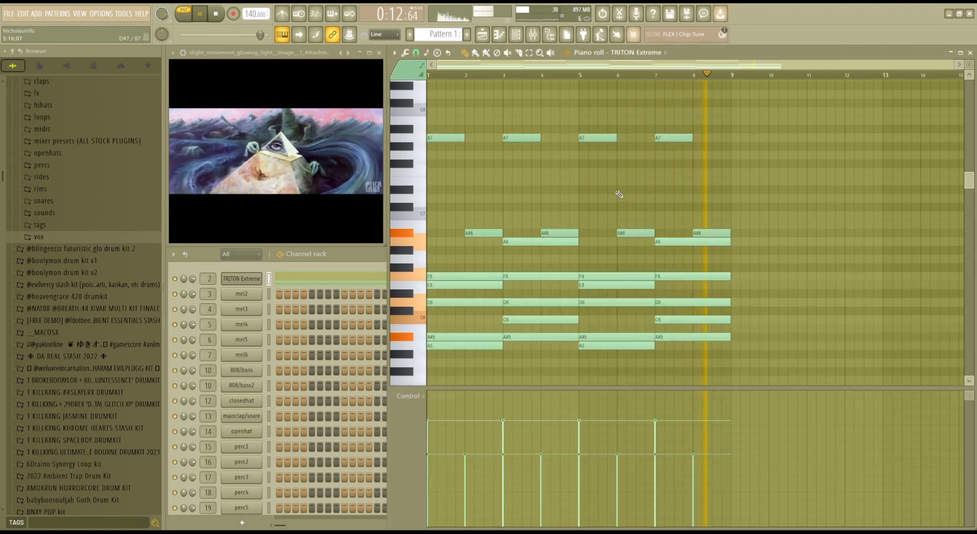
key(space)
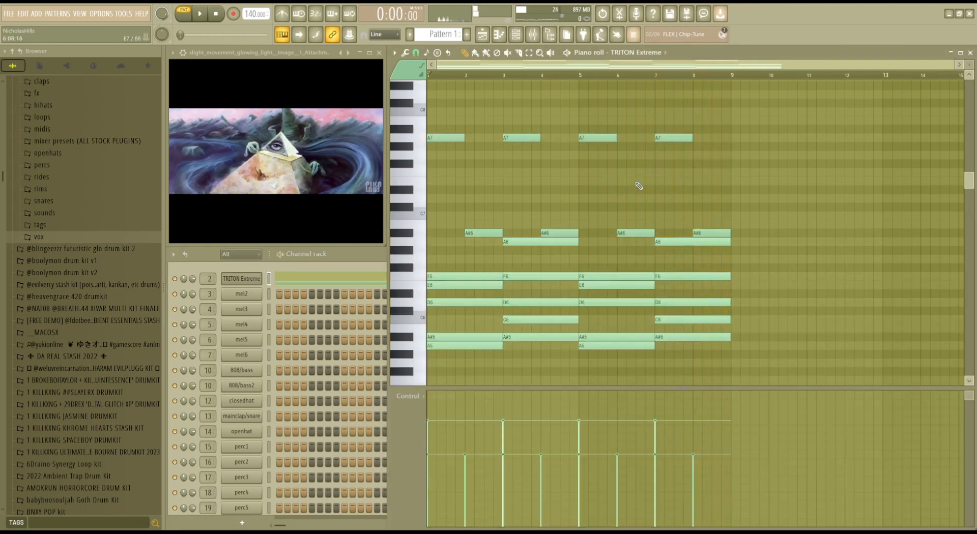
Load ZENOLOGY on the mel2 channel with the Freeze Synth preset from PRST_B AX Collection and open its piano roll.
key(Down)
key(Down)
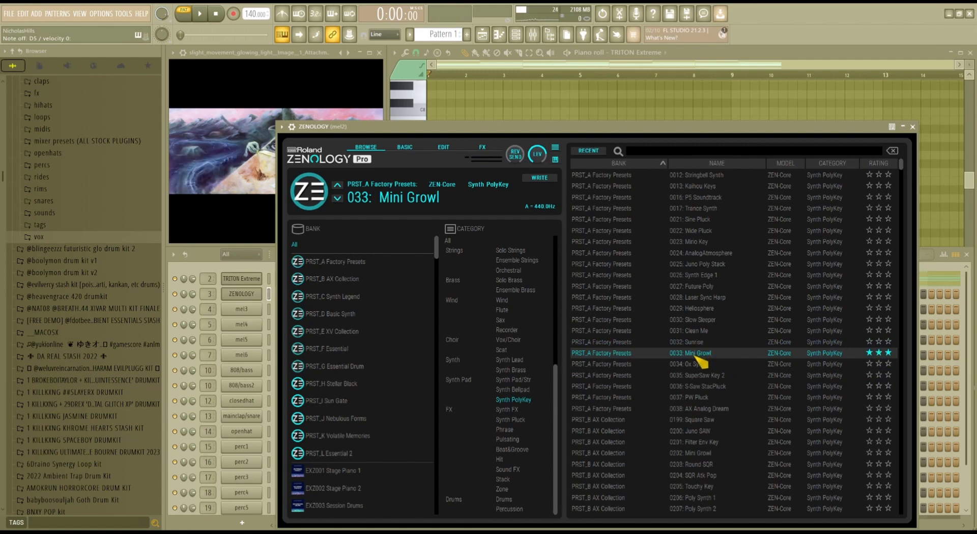
scroll(700, 360, down, 5)
click(715, 442)
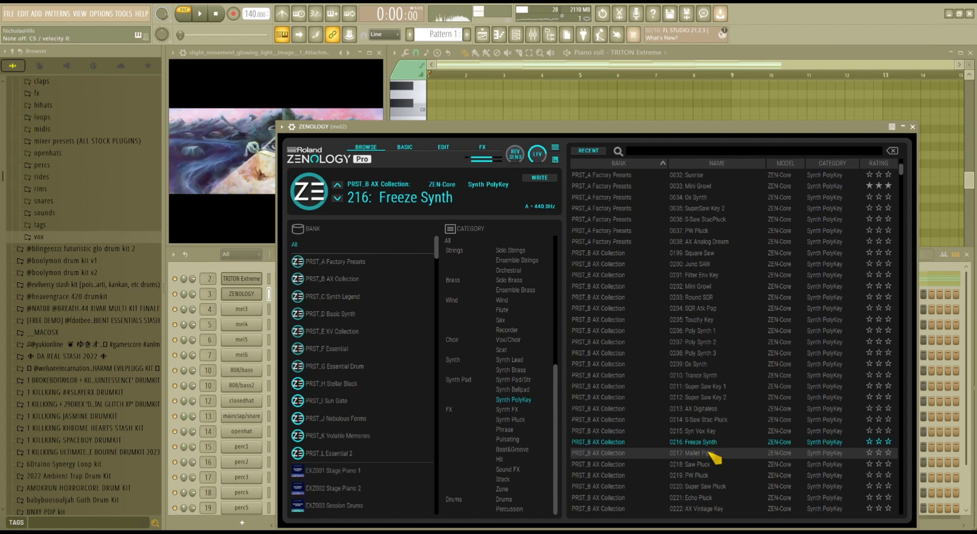
click(499, 35)
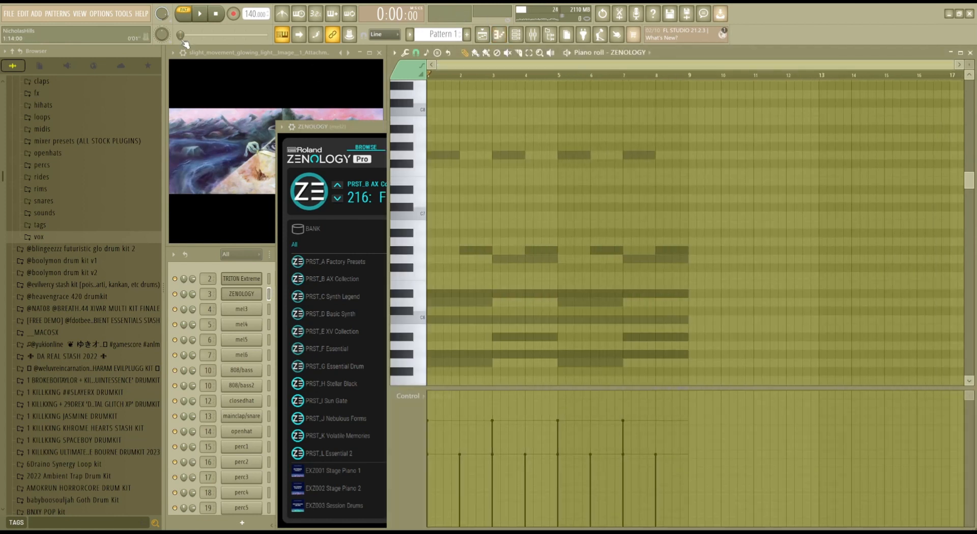
Shift the melody's last A#4 and G#4 notes slightly later at the end of bar 8.
key(space)
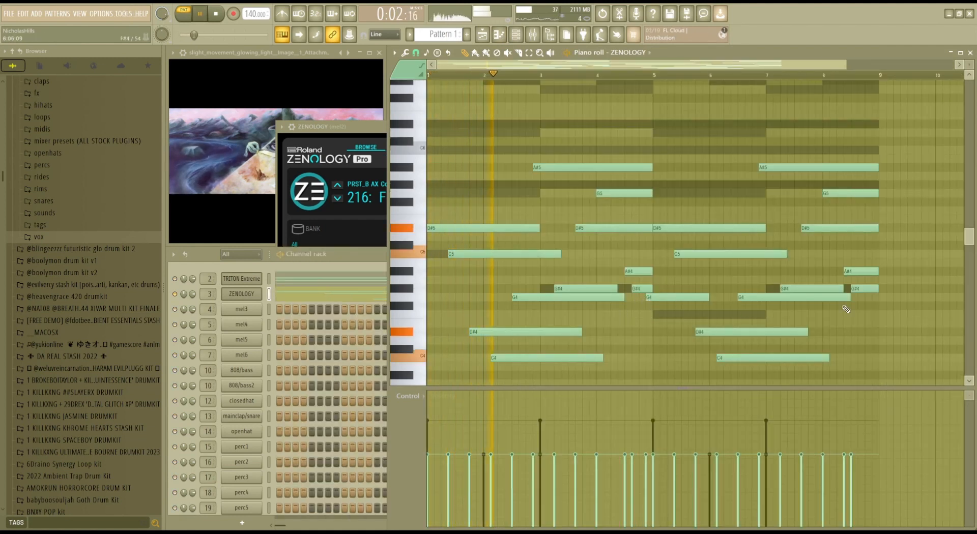
drag(846, 307, 855, 272)
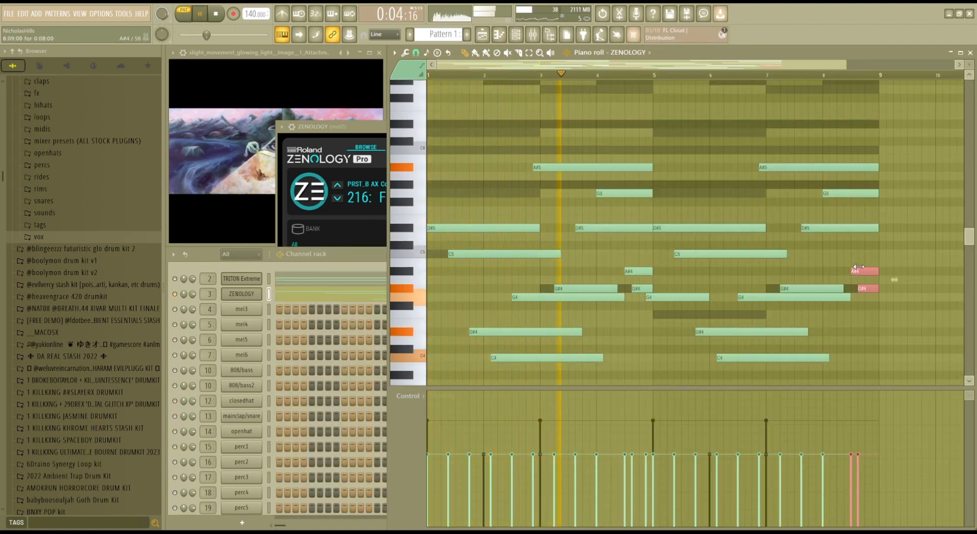
click(898, 262)
right_click(899, 263)
click(906, 271)
right_click(908, 272)
click(909, 289)
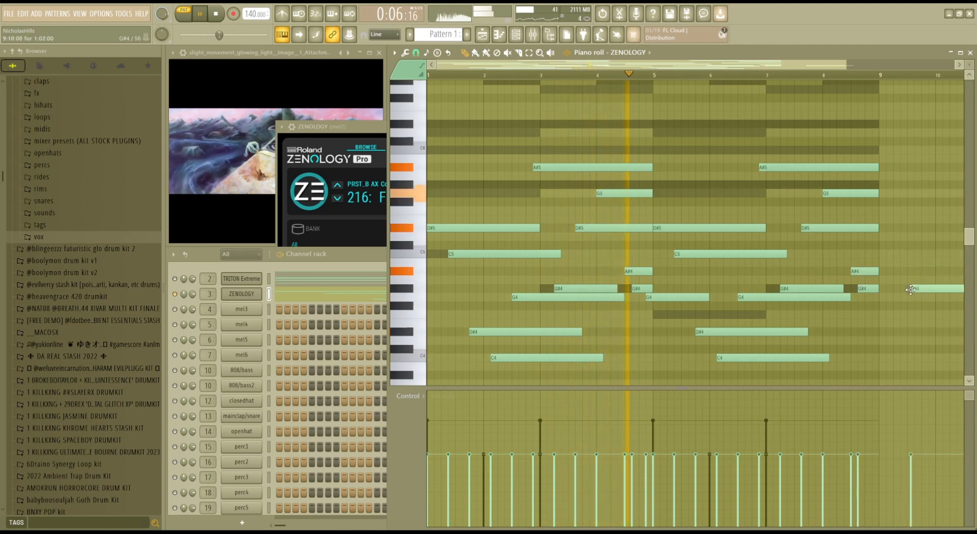
right_click(910, 289)
click(902, 314)
right_click(908, 314)
click(906, 332)
right_click(921, 332)
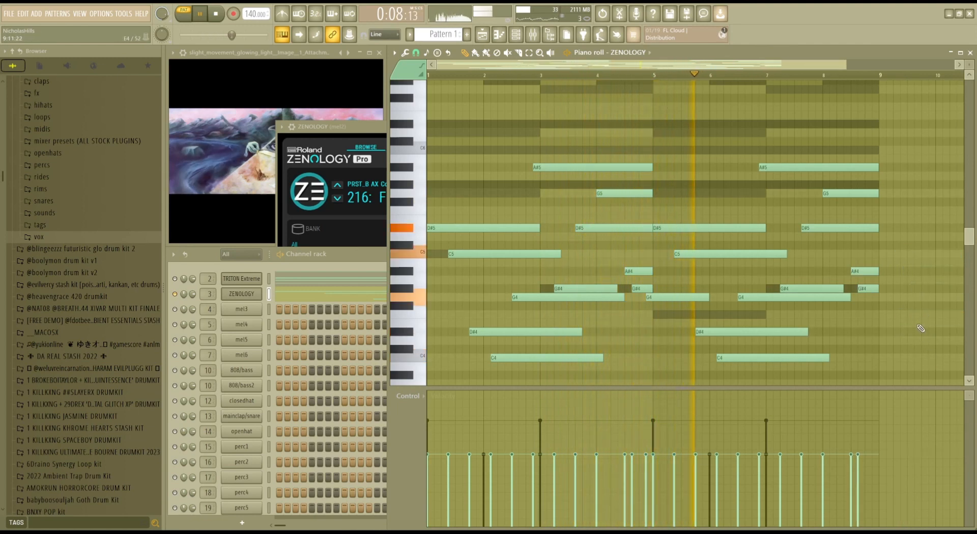
Add a short G4 note at the very end of bar 8 in the ZENOLOGY melody.
click(874, 298)
drag(931, 298, 883, 322)
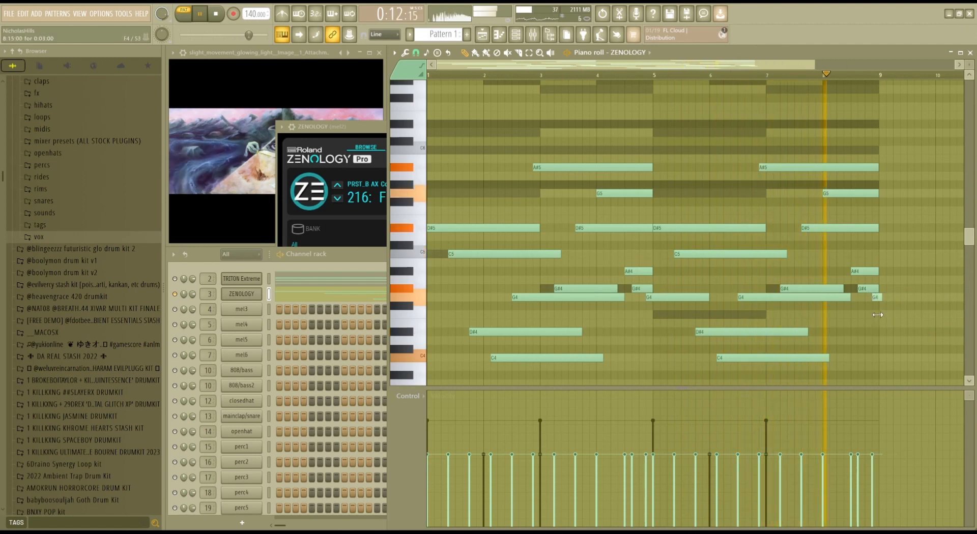
key(space)
Add one-bar high notes G#6, D#6 and C6 across bars 1 to 3 and another G#6 at bar 5.
scroll(534, 180, up, 4)
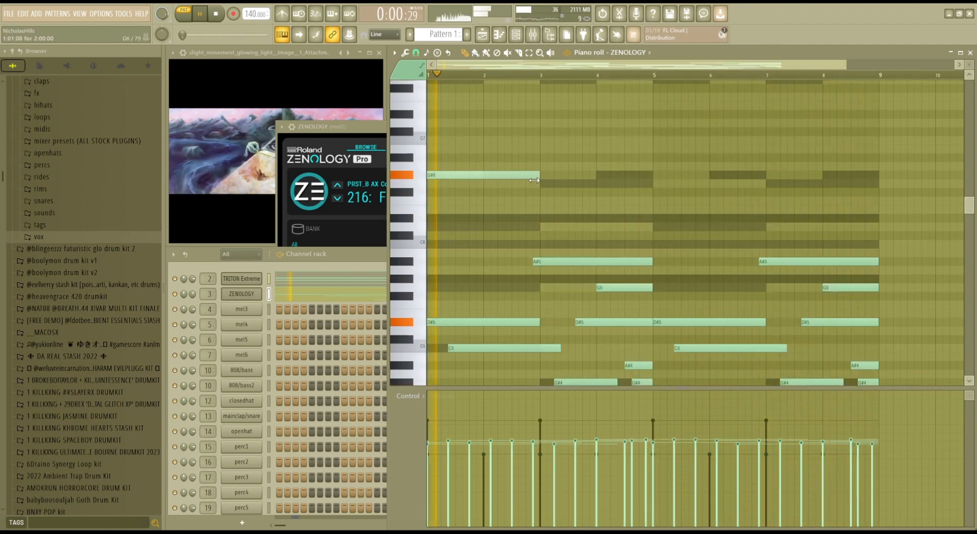
drag(534, 180, 483, 180)
click(486, 218)
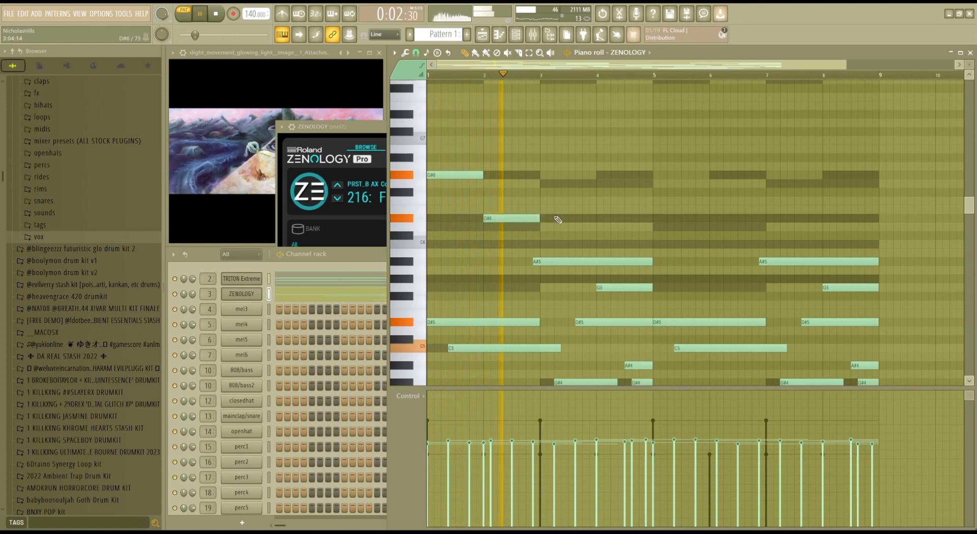
click(541, 243)
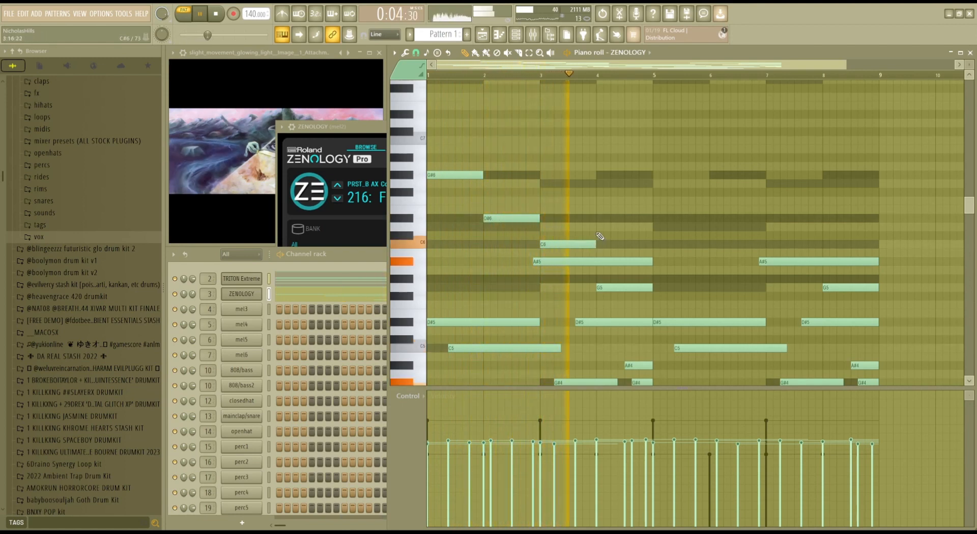
click(654, 175)
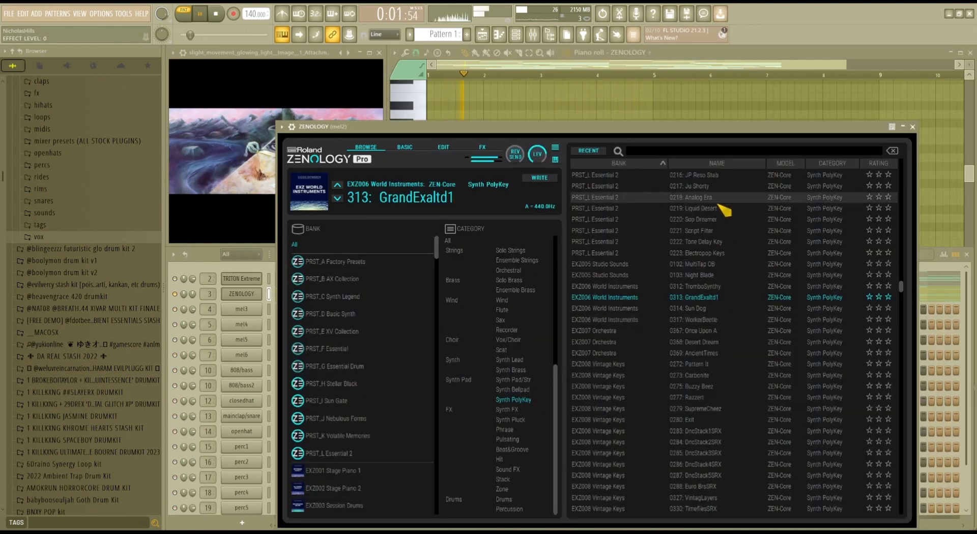
Audition Liquid Desert and switch the ZENOLOGY preset to 220: Sop Dreamer from PRST_L Essential 2.
click(717, 209)
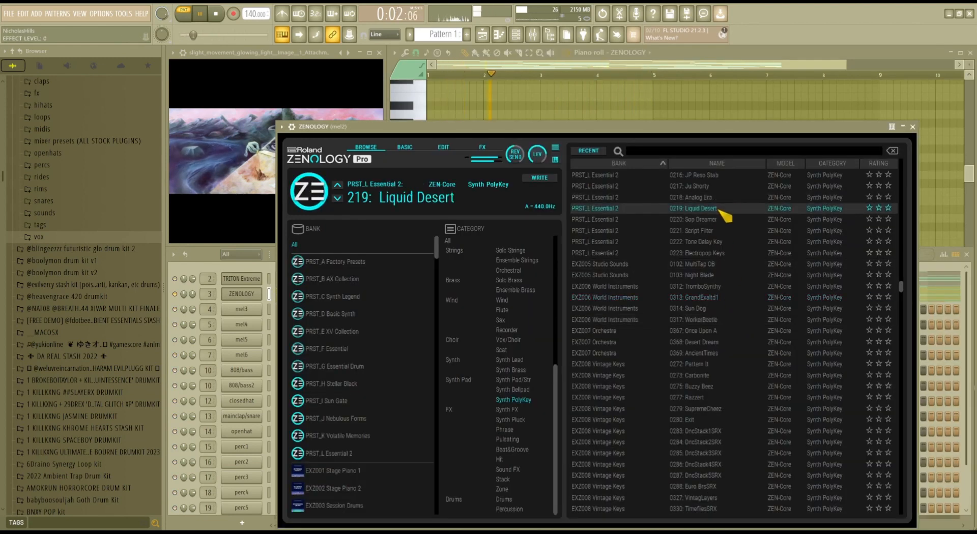
click(733, 230)
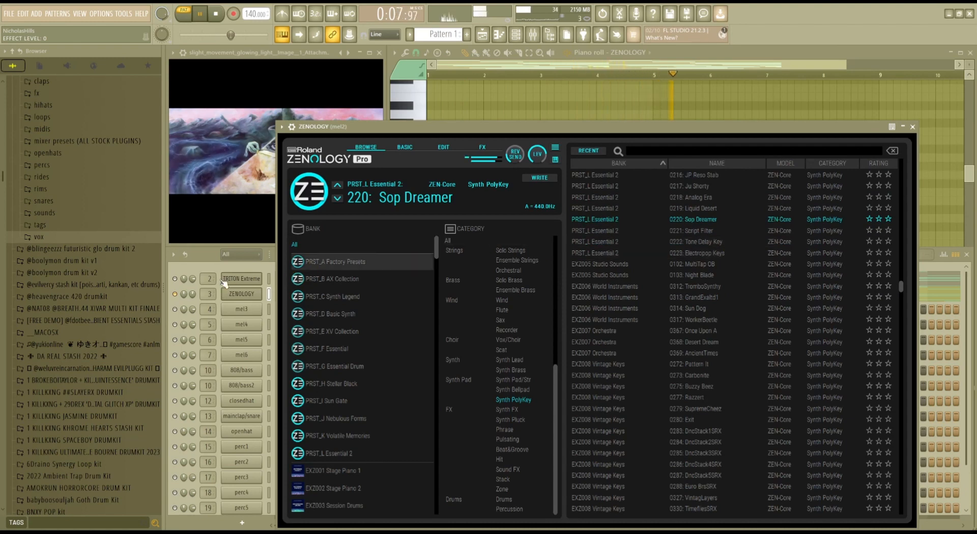
click(181, 299)
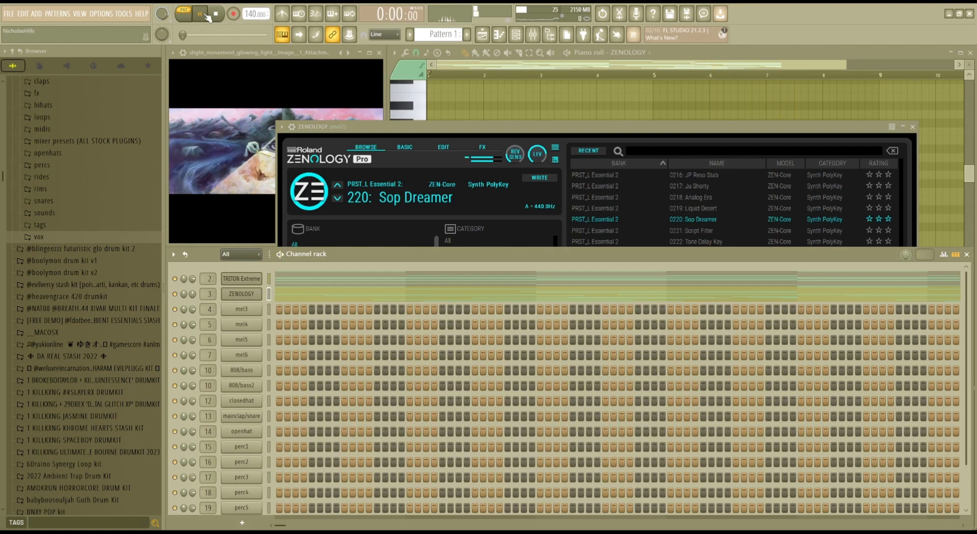
click(560, 110)
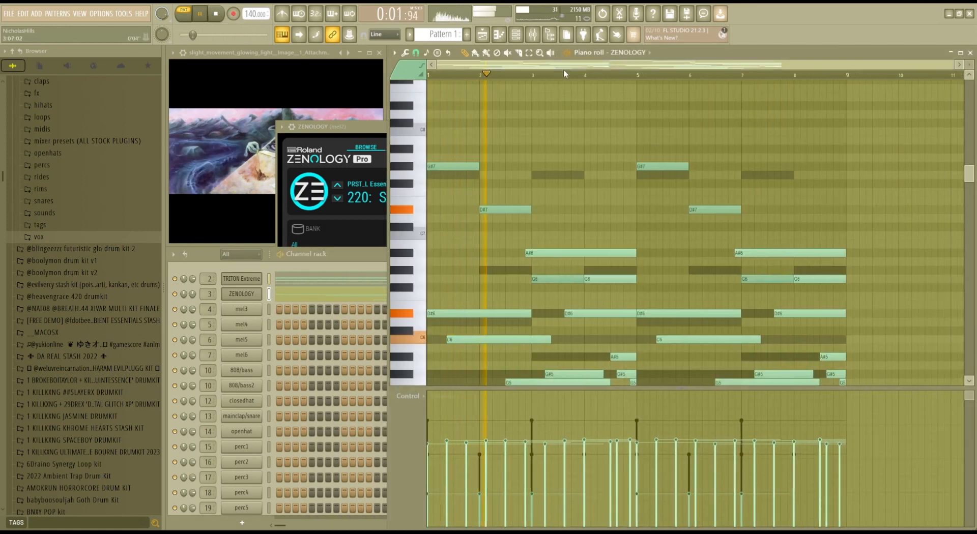
right_click(589, 112)
click(647, 114)
right_click(663, 125)
click(664, 124)
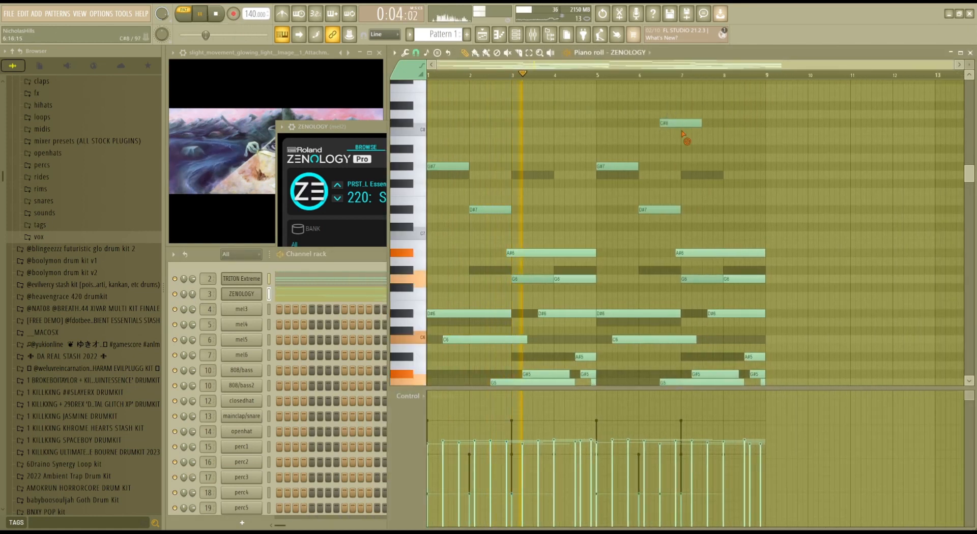
right_click(684, 126)
Open ZENOLOGY #2 on the mel3 channel, audition Valley Air and switch to the Vox/Choir preset 0246: JD80 SoftVox.
click(244, 310)
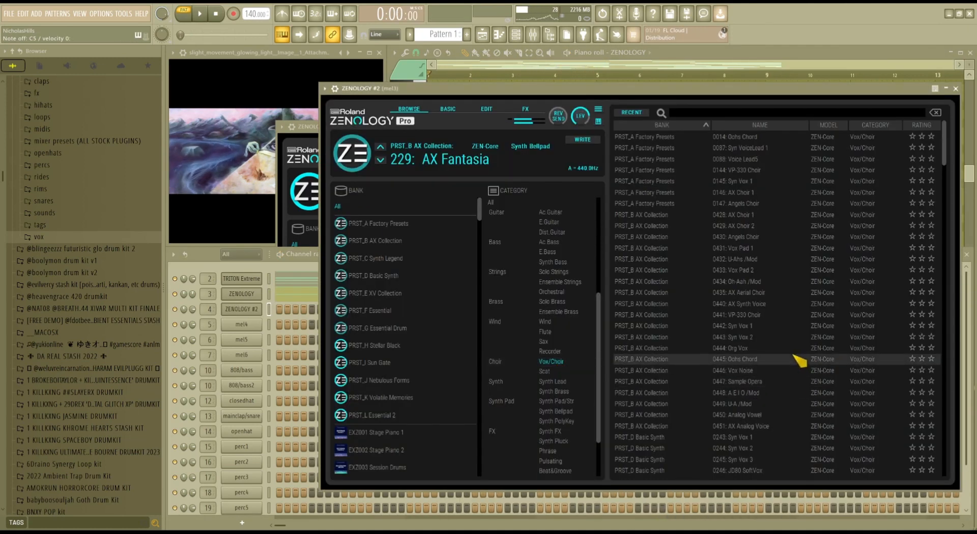
scroll(790, 354, down, 3)
scroll(781, 346, down, 1)
click(787, 381)
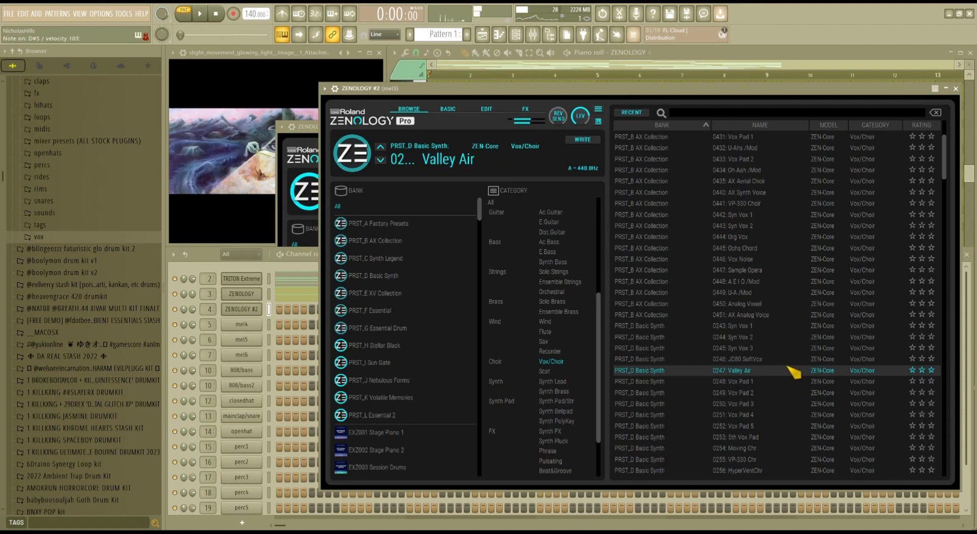
click(788, 362)
Write one-bar notes G#6 and D#6 in bars 1 and 2 and a two-bar G5 from bar 3 for ZENOLOGY #2.
click(498, 36)
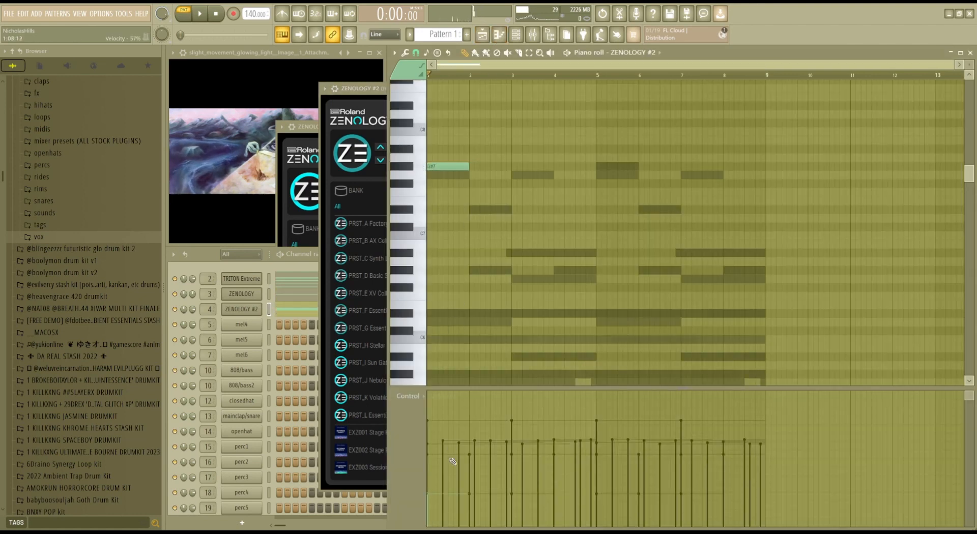
key(space)
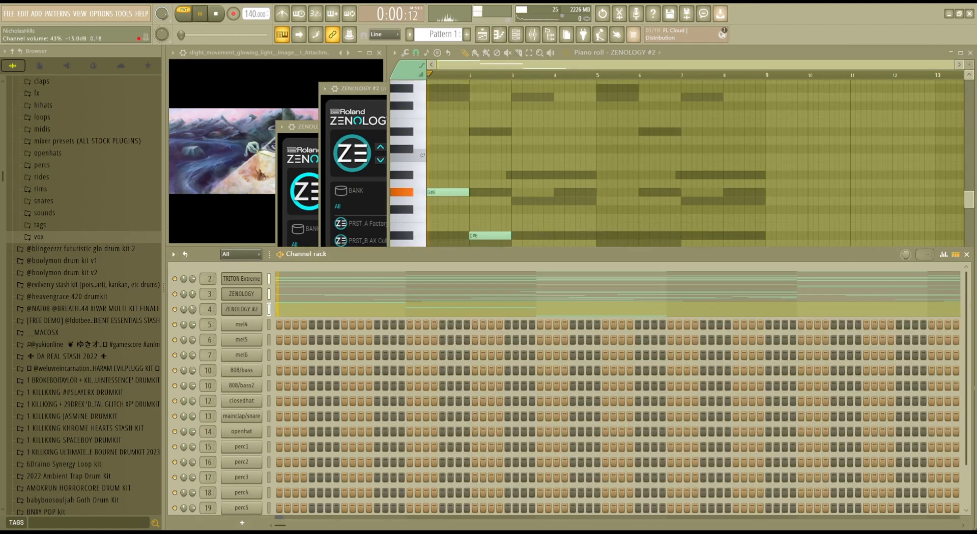
click(604, 193)
right_click(603, 193)
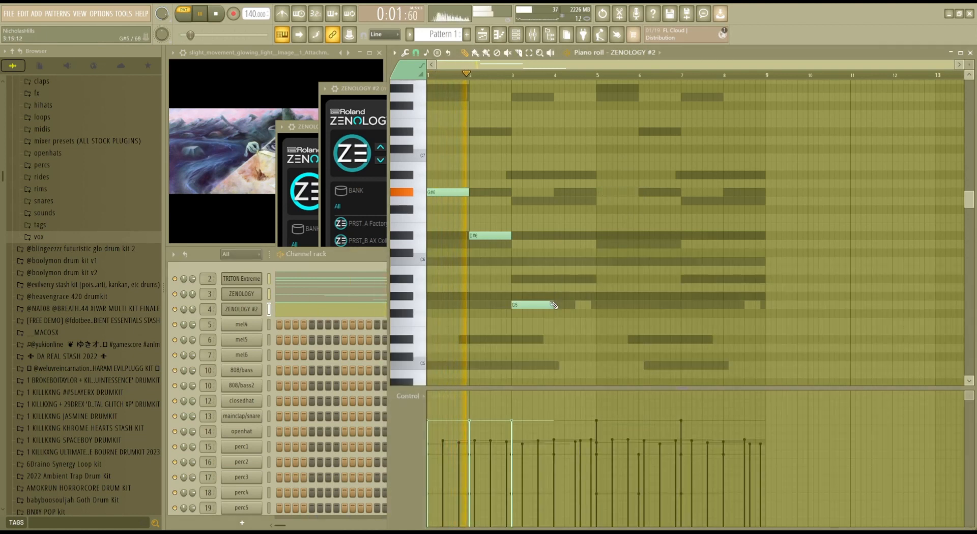
drag(553, 305, 595, 305)
Duplicate the four-bar ZENOLOGY #2 phrase into bars 5 to 8 and deselect the copied notes.
key(ctrl+b)
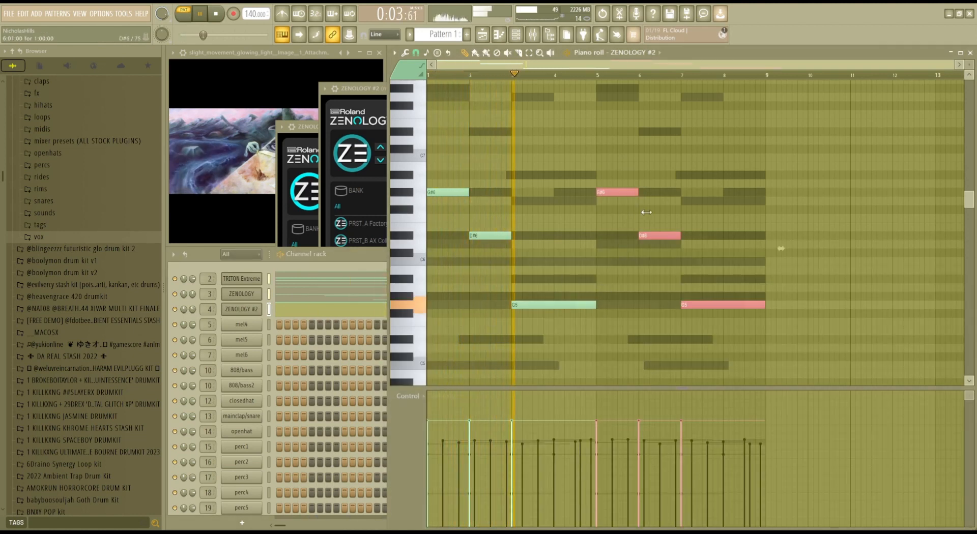
click(667, 184)
right_click(667, 184)
click(693, 201)
right_click(693, 201)
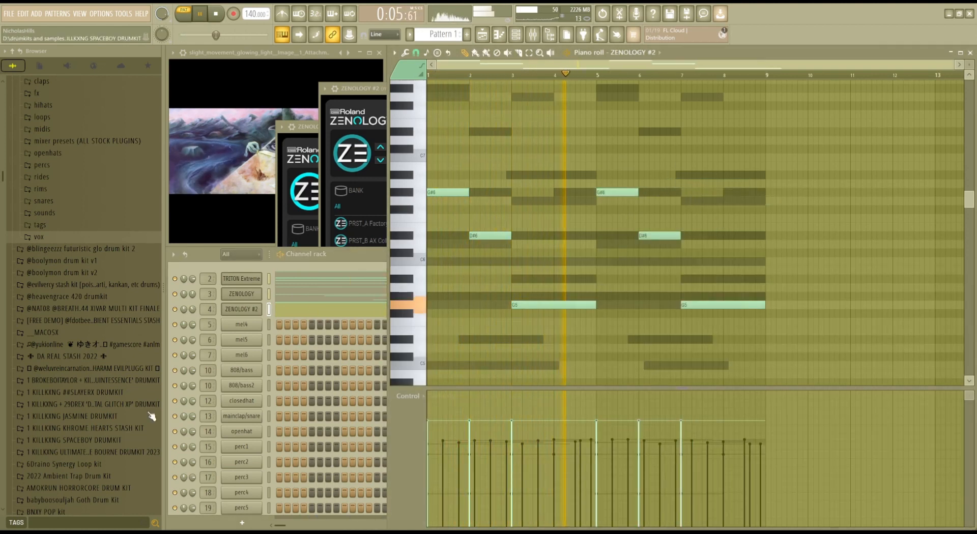
key(space)
Load HALion 7 on the mel4 channel and write C6, D#5, D#6, G6 in bars 1 to 4 and A#5, D#5, D5 from bar 5.
click(318, 407)
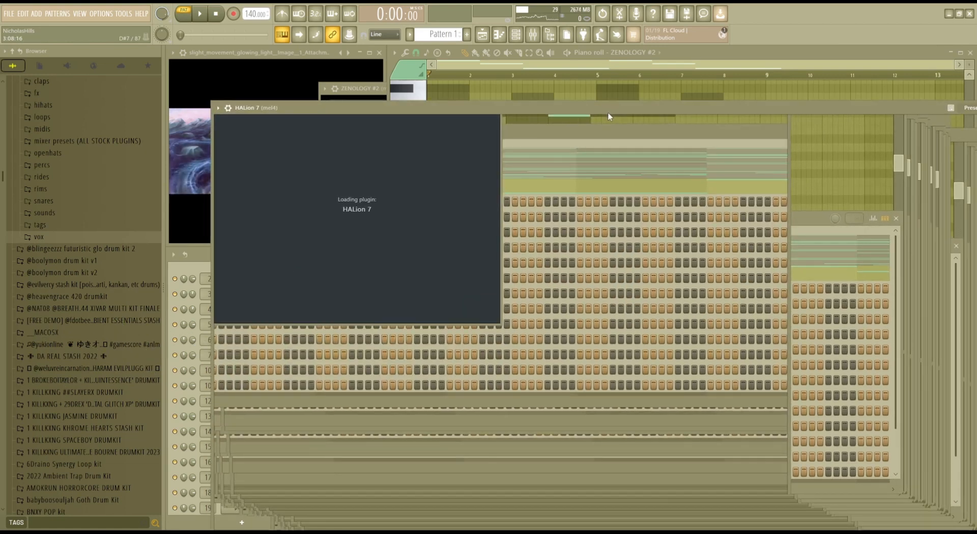
mouse_move(796, 111)
mouse_down()
mouse_move(654, 98)
mouse_move(737, 87)
mouse_up()
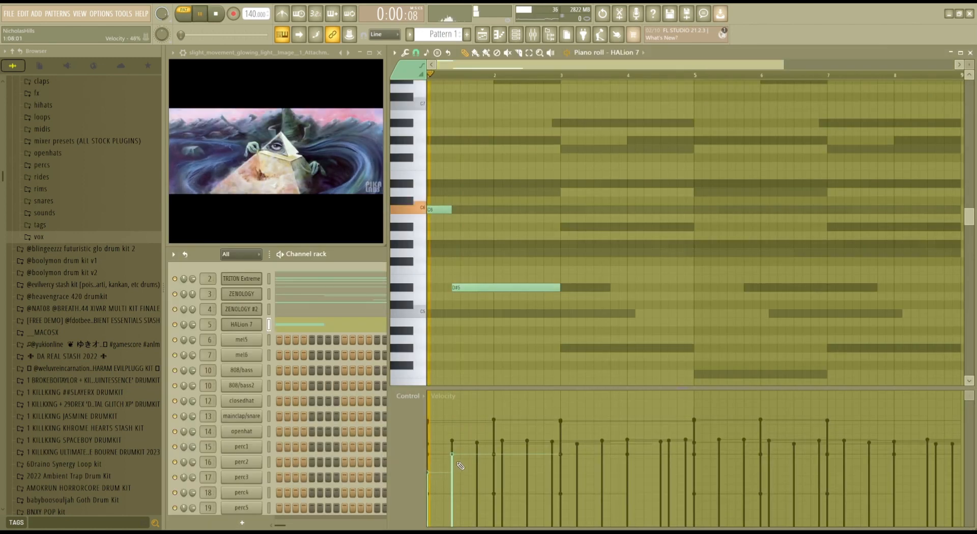
key(space)
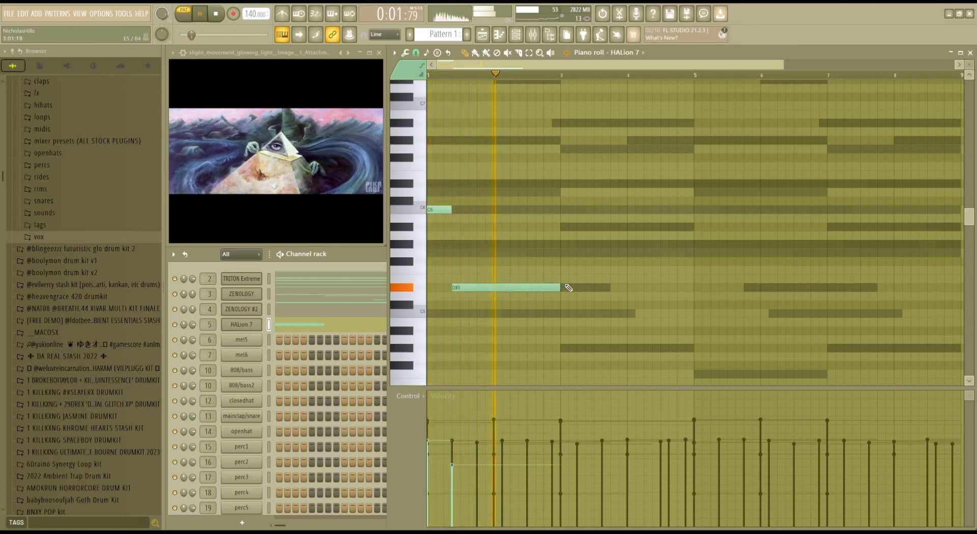
click(561, 183)
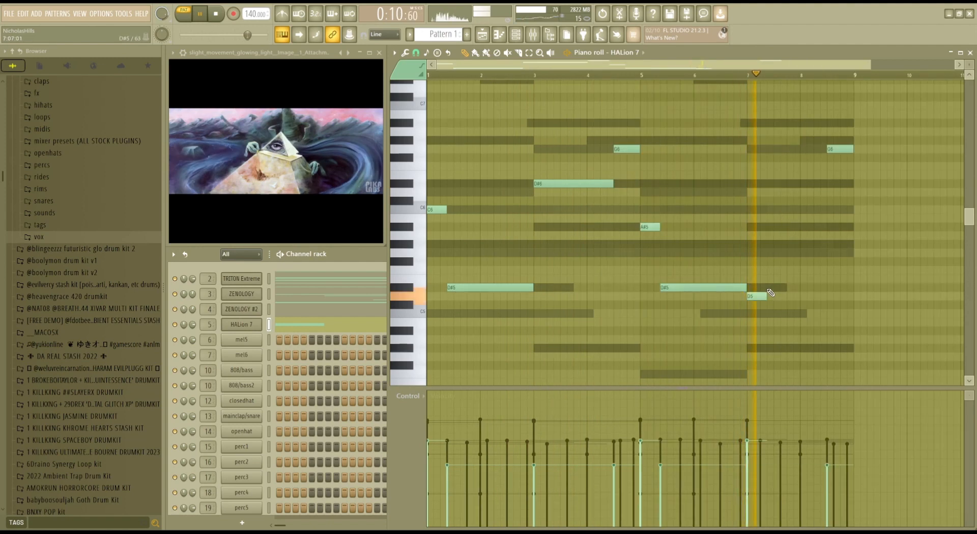
Complete bars 7 and 8 of the HALion 7 melody with the run D#5, F5, G#4, G4, G#4 and A#4, removing the G6.
key(space)
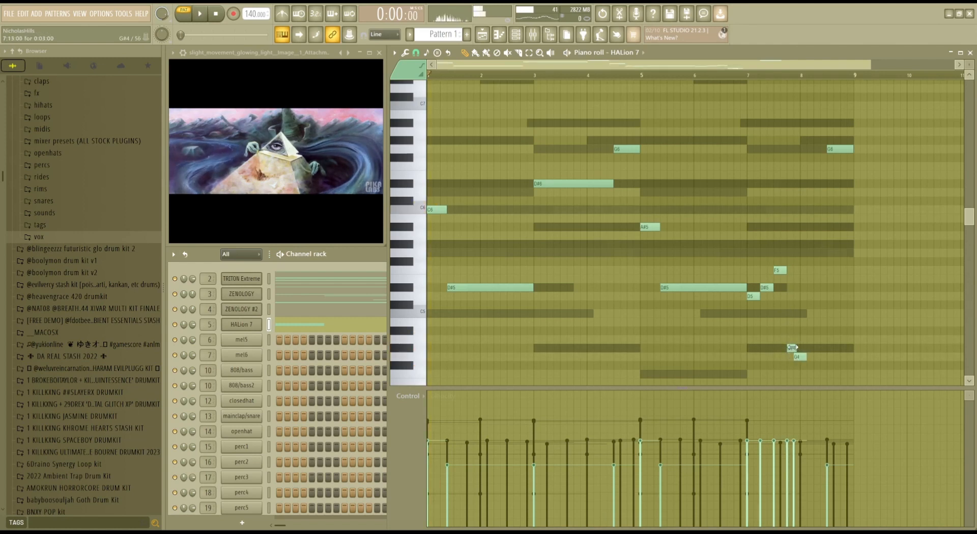
click(725, 73)
key(space)
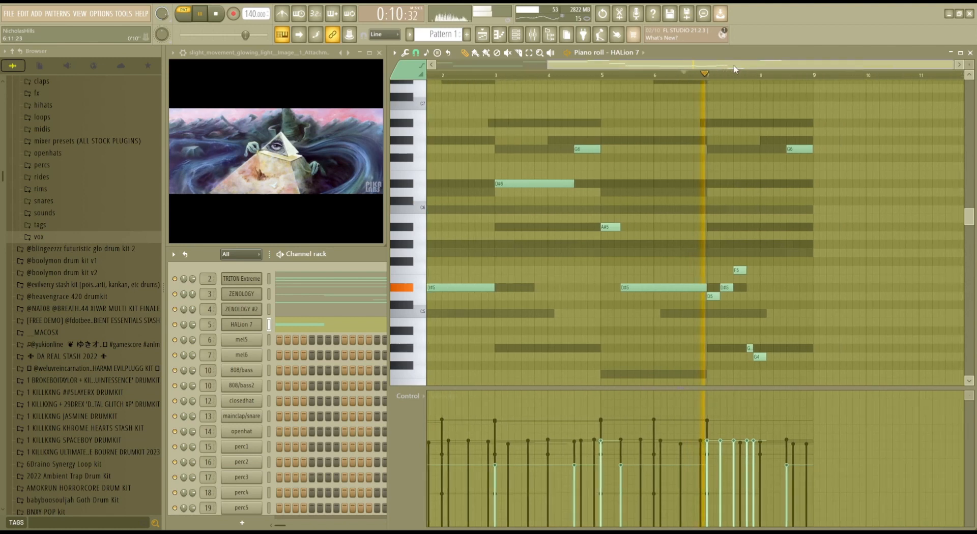
key(space)
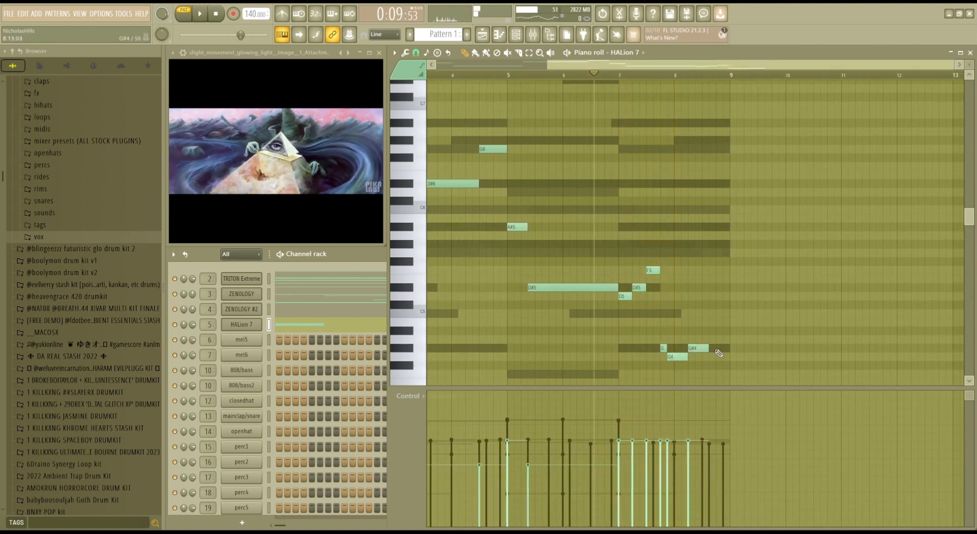
key(space)
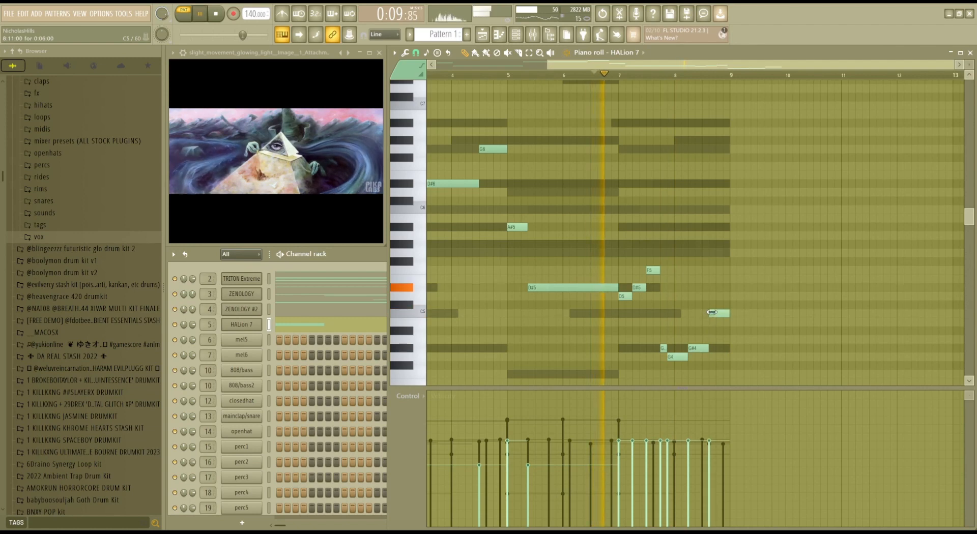
drag(709, 315, 712, 331)
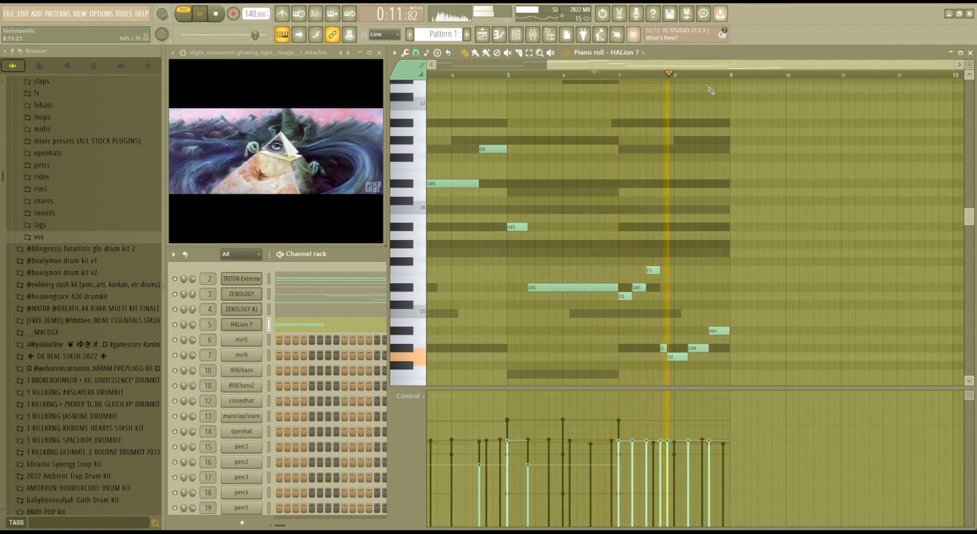
drag(728, 66, 674, 70)
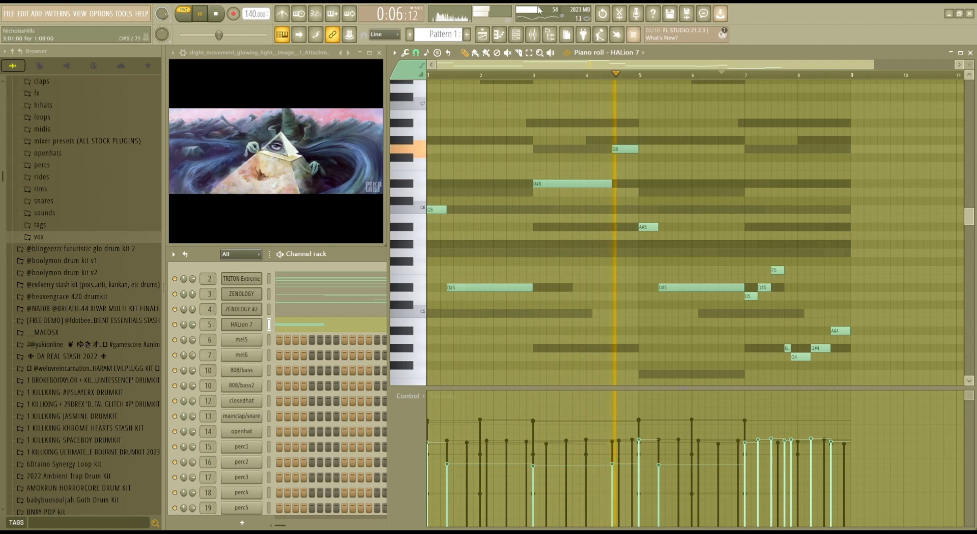
Duplicate the eight-bar TRITON Extreme, ZENOLOGY, ZENOLOGY #2 and HALion 7 parts into bars 9 to 16.
click(516, 35)
click(256, 277)
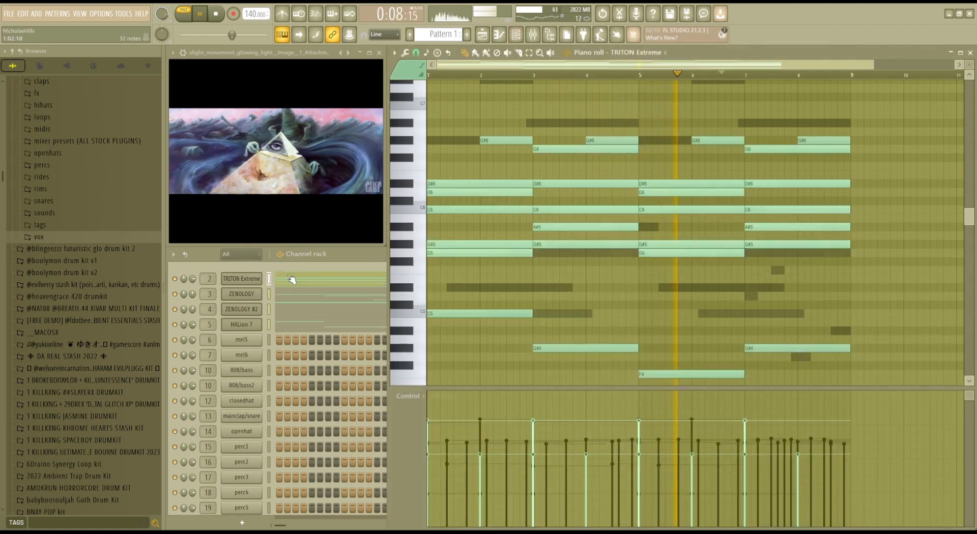
click(290, 297)
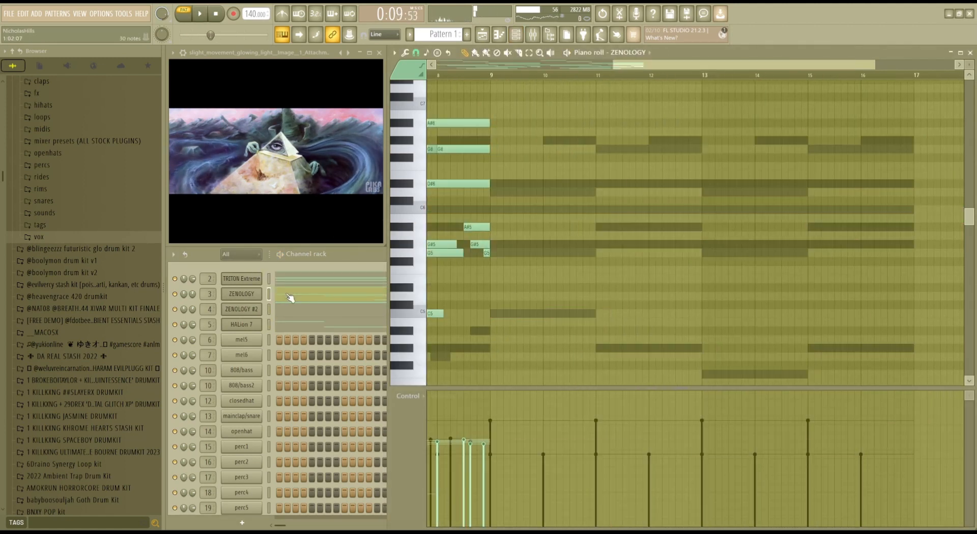
key(ctrl+b)
click(291, 311)
Add half-bar HALion 7 notes D#6, D6, A#5 and G5 from the middle of bar 9 to the start of bar 11.
click(591, 183)
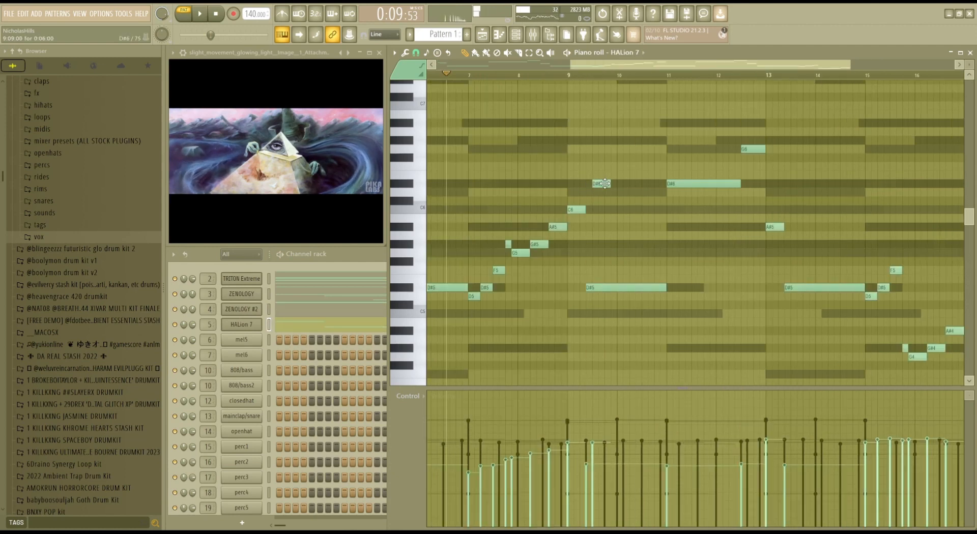
key(space)
drag(611, 186, 600, 174)
click(621, 194)
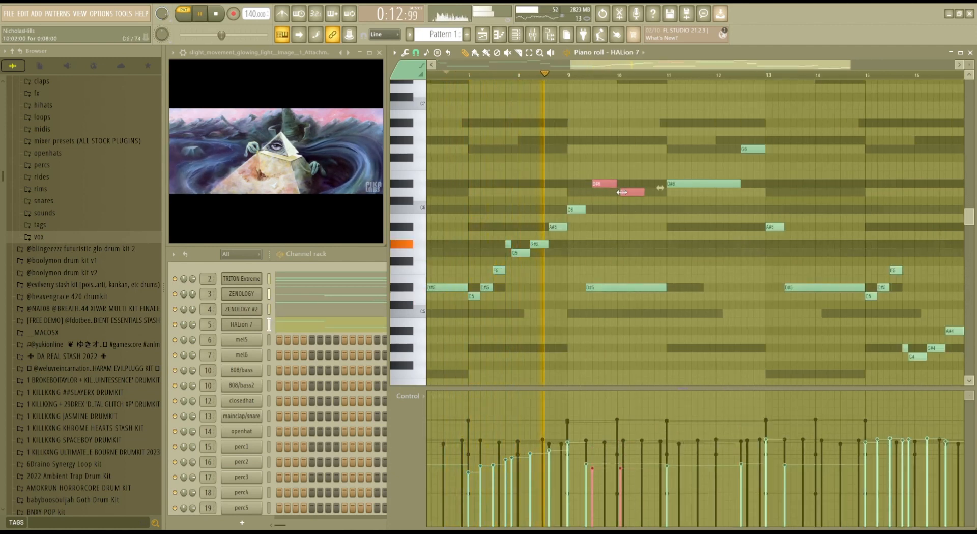
right_click(625, 195)
click(626, 194)
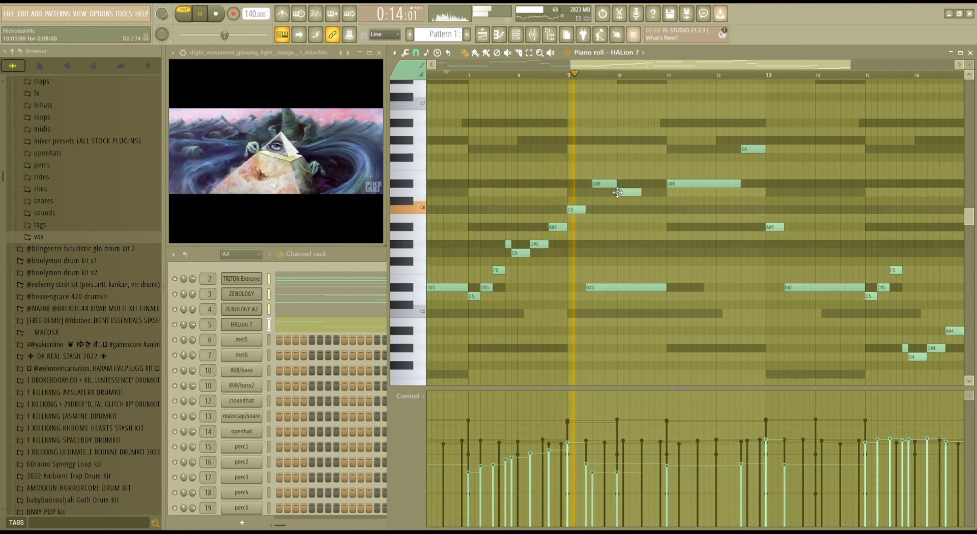
click(642, 227)
key(space)
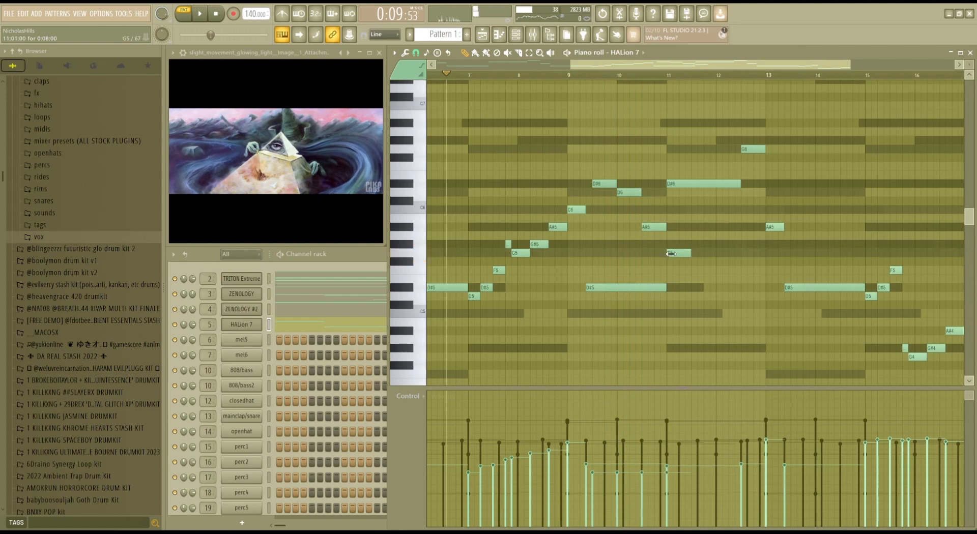
Replace the short G5 at the start of bar 11 with a half-bar C5, trying D#5 first.
drag(671, 253, 620, 193)
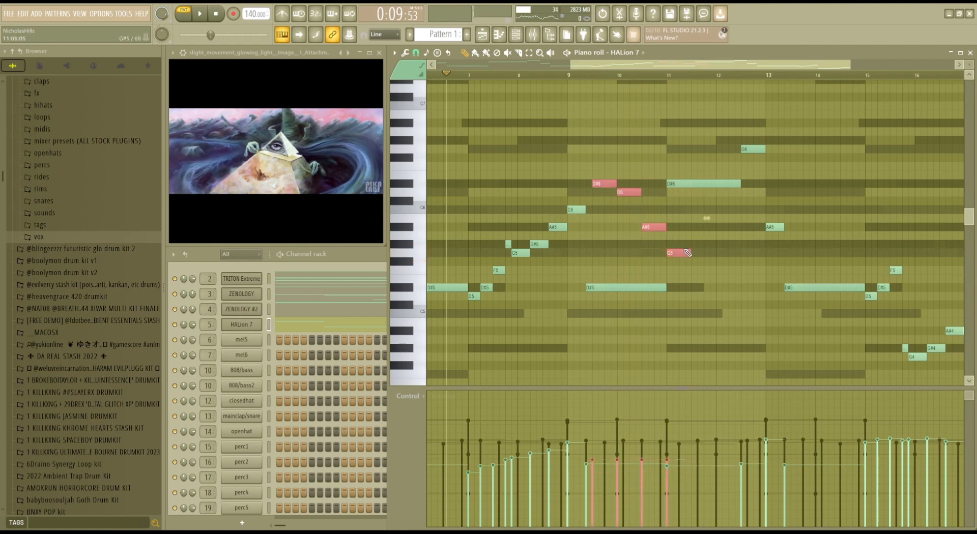
key(space)
right_click(686, 253)
right_click(671, 288)
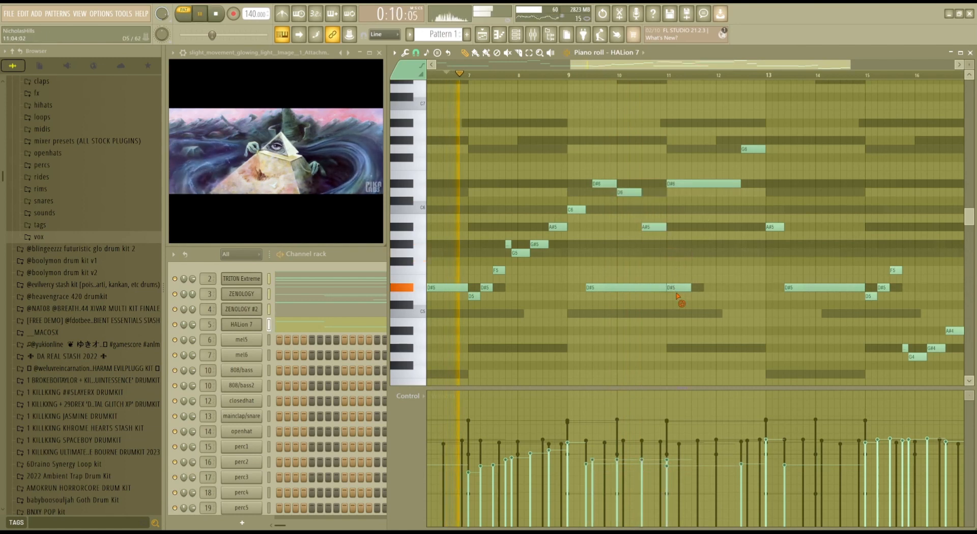
key(space)
key(space)
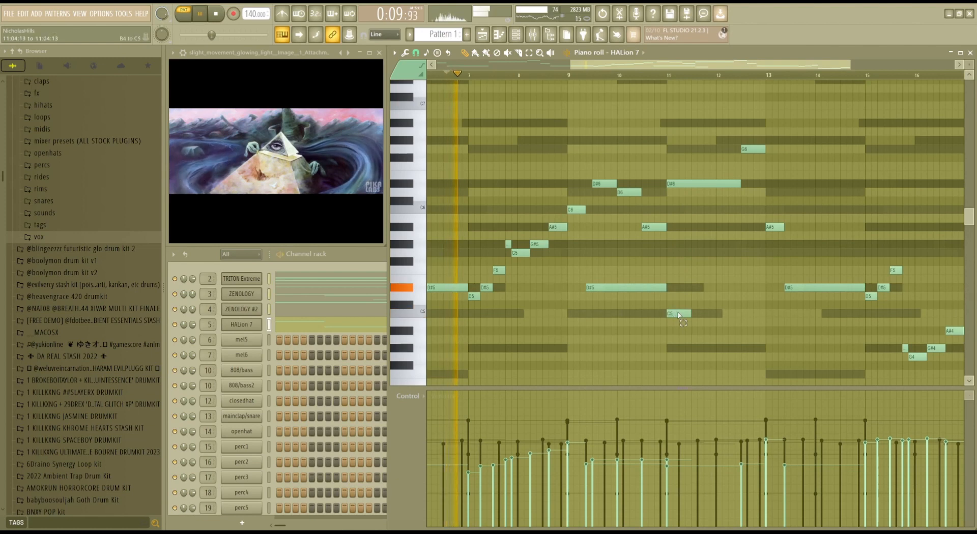
click(675, 314)
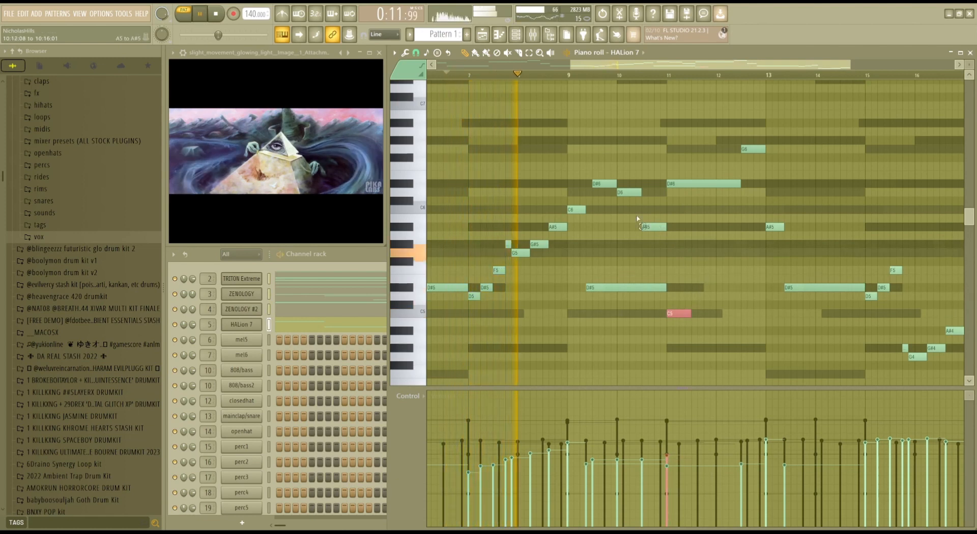
Copy the four-note descending phrase to start mid-bar 11 and raise the copy one octave to D#7, D7, A#6 and C6.
drag(667, 240, 702, 185)
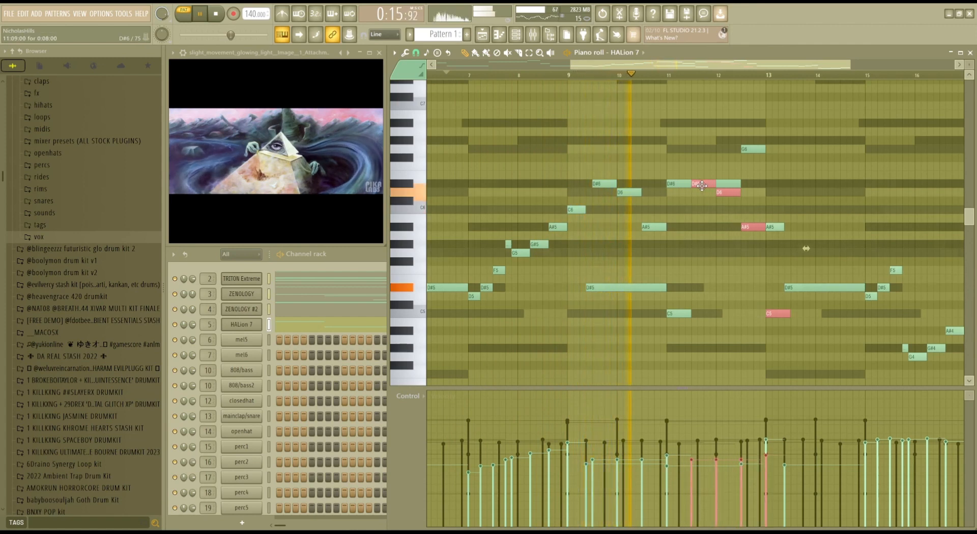
key(ctrl+Up)
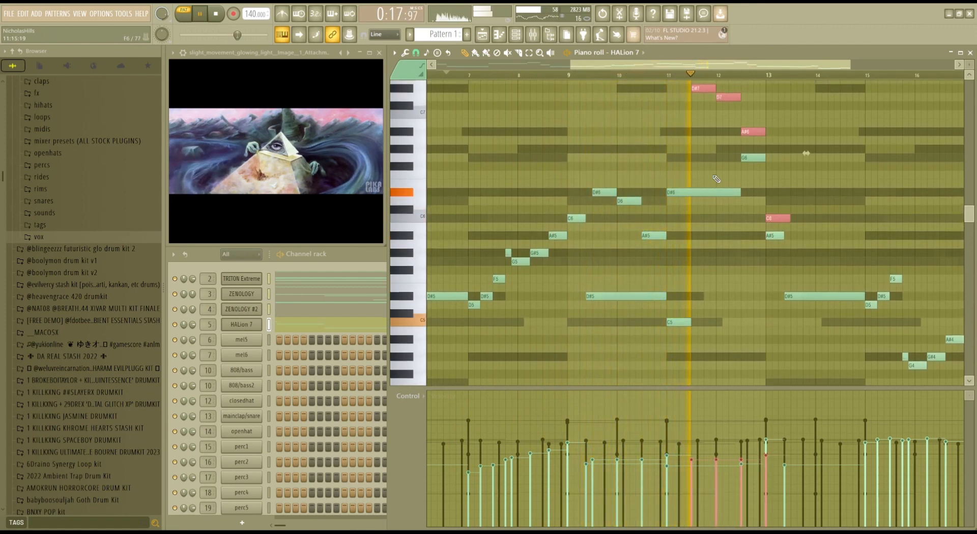
click(794, 226)
right_click(796, 226)
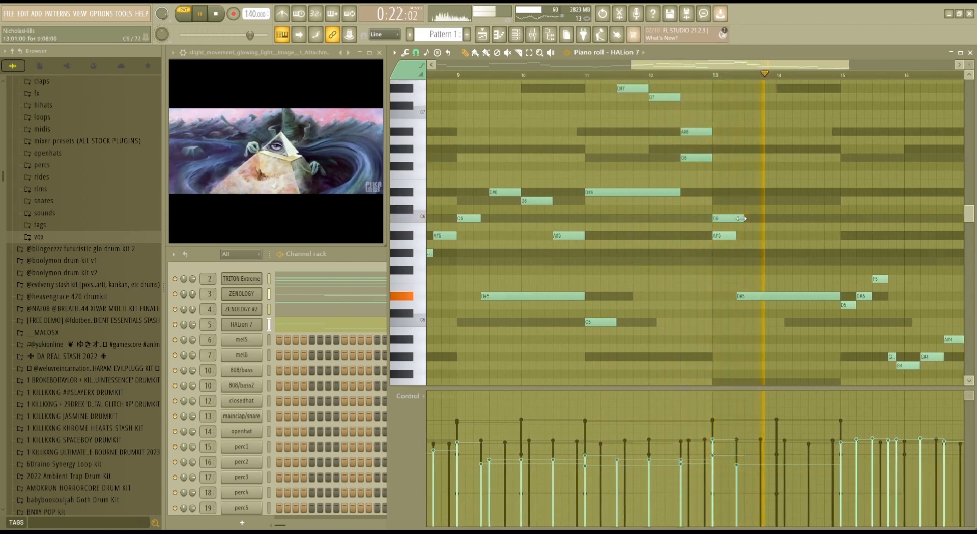
Lengthen the C6 at bar 13 so it ends just before bar 15, playing back the passage from bar 12.
key(space)
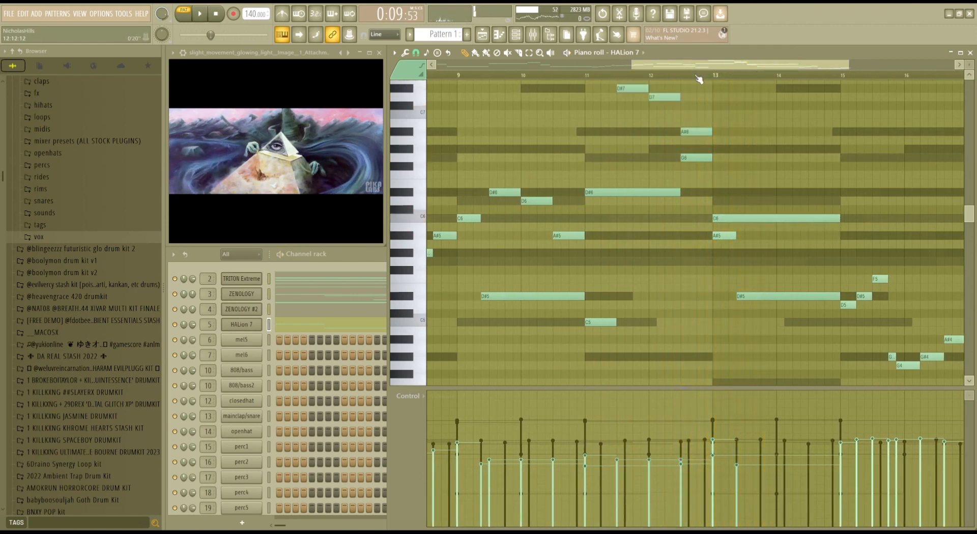
click(697, 76)
key(space)
scroll(766, 170, right, 2)
scroll(766, 169, up, 2)
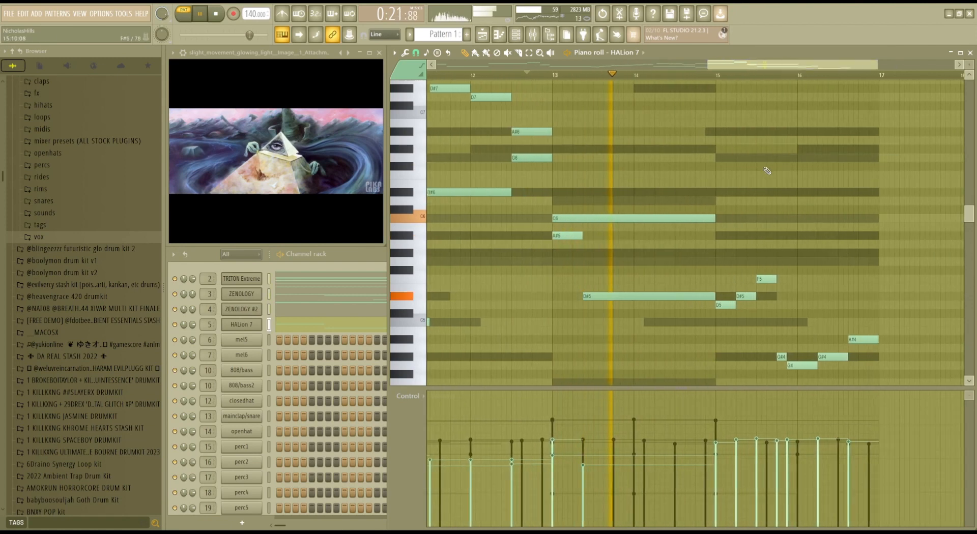
key(space)
drag(715, 218, 703, 217)
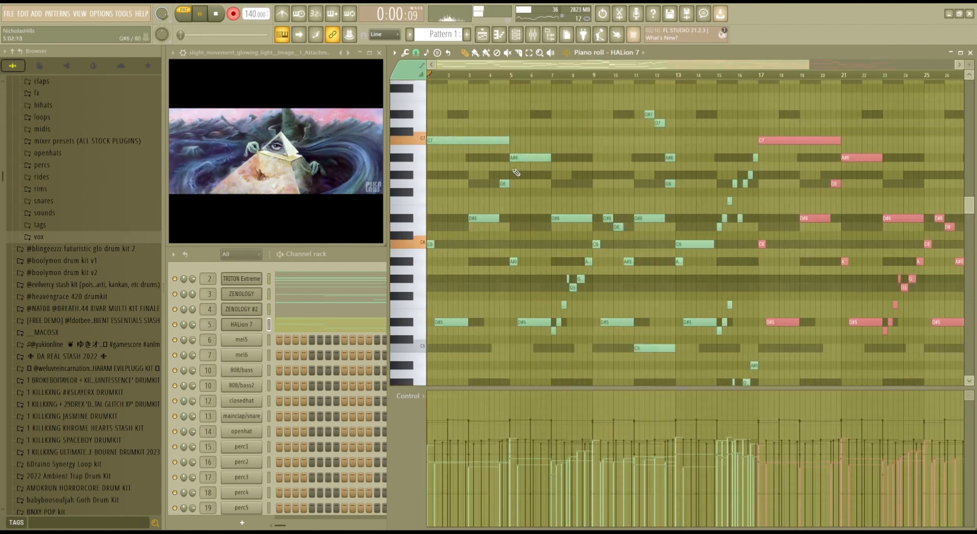
Delete the long upper HALion 7 notes C7 at bar 1, A#6 at bar 5 and D#6 at bar 7.
scroll(489, 163, up, 1)
right_click(488, 167)
right_click(531, 184)
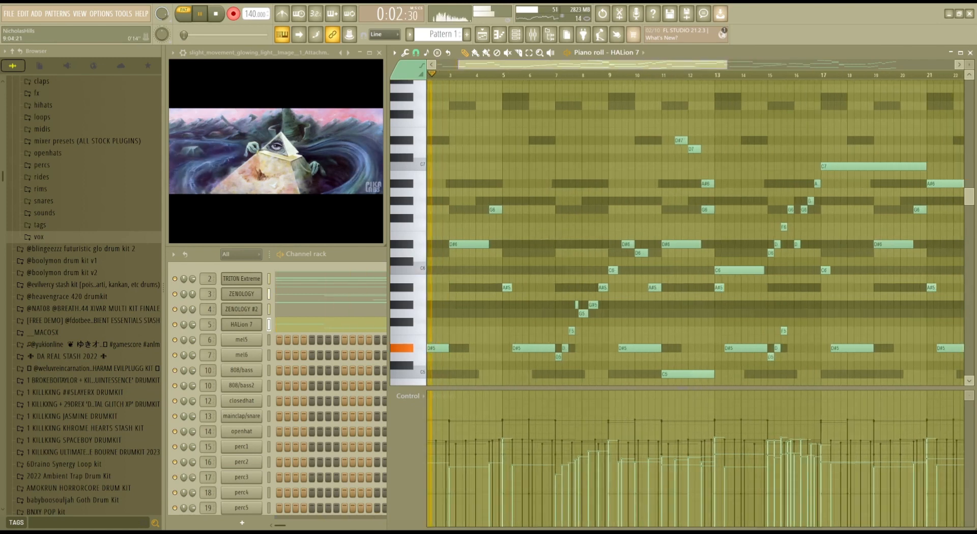
Select the descending phrase D#7, D7, A#6 and C6 starting mid-bar 11 and lower it by one octave.
drag(613, 65, 597, 135)
drag(682, 64, 687, 147)
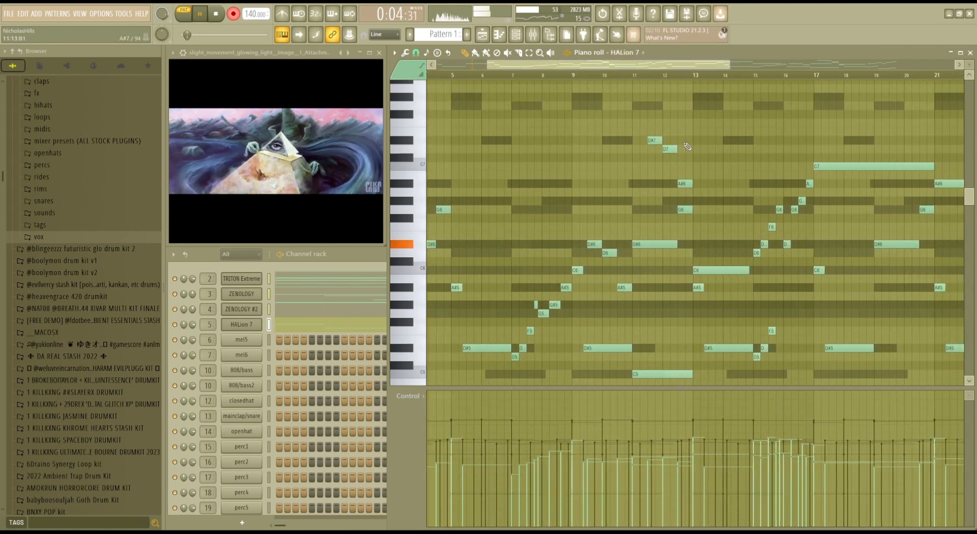
scroll(687, 147, down, 2)
drag(593, 215, 628, 275)
drag(649, 111, 698, 163)
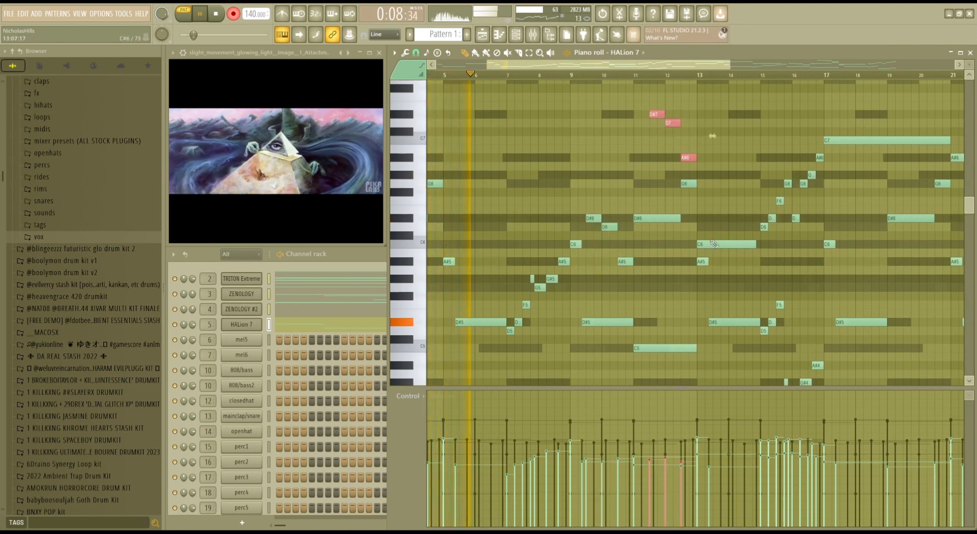
shift+click(714, 243)
key(ctrl+Down)
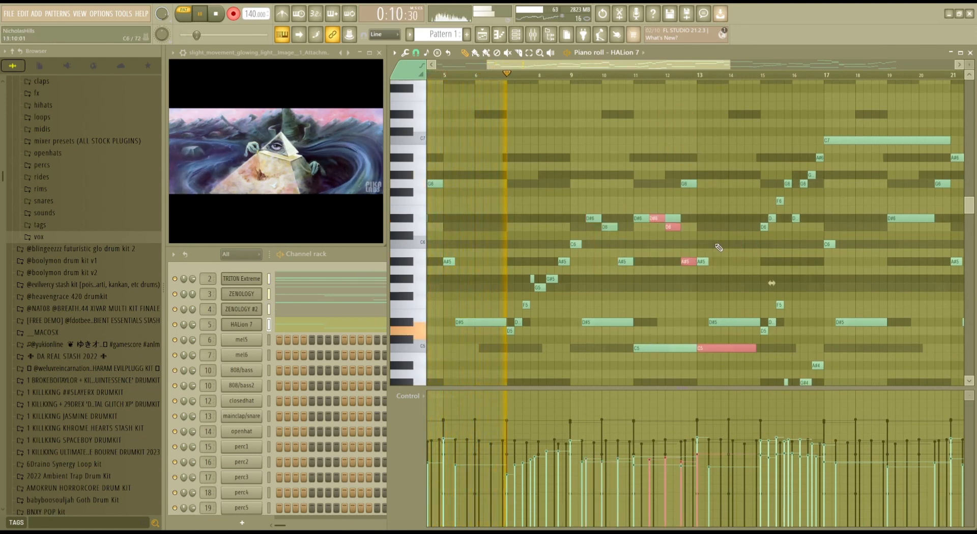
Shorten the D#6 at bar 11 to half a bar and lengthen the following D#6 to one bar.
click(700, 229)
right_click(700, 228)
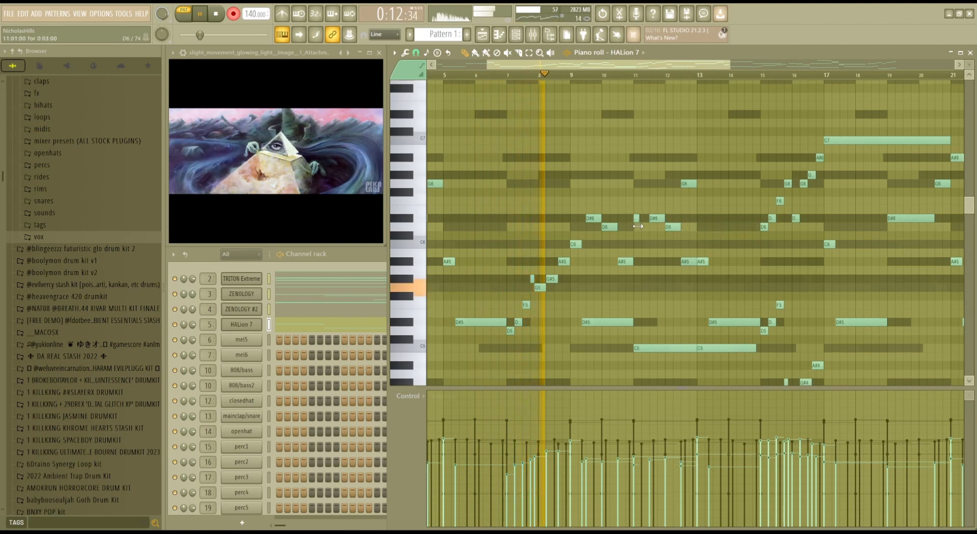
drag(663, 219, 679, 220)
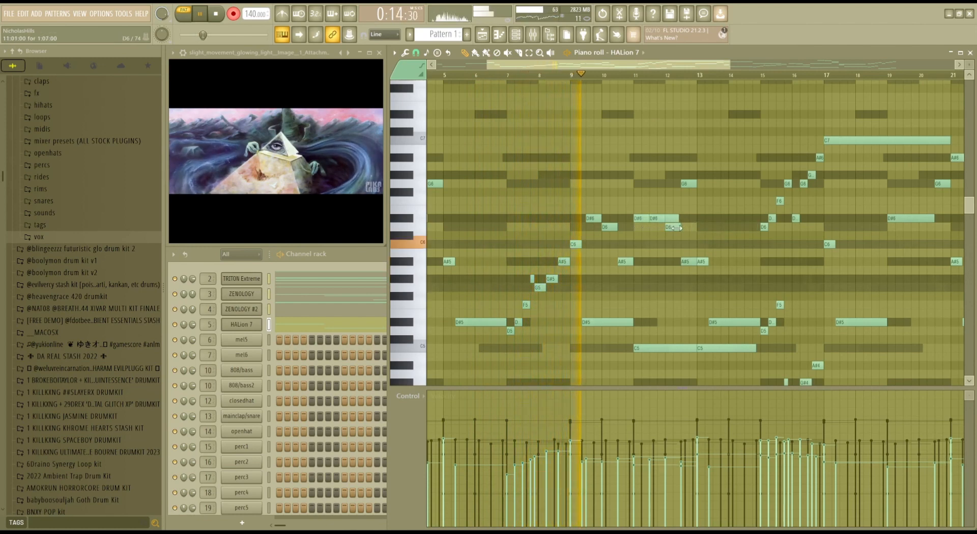
Try a half-bar C6 in bar 13 and remove it again.
click(707, 244)
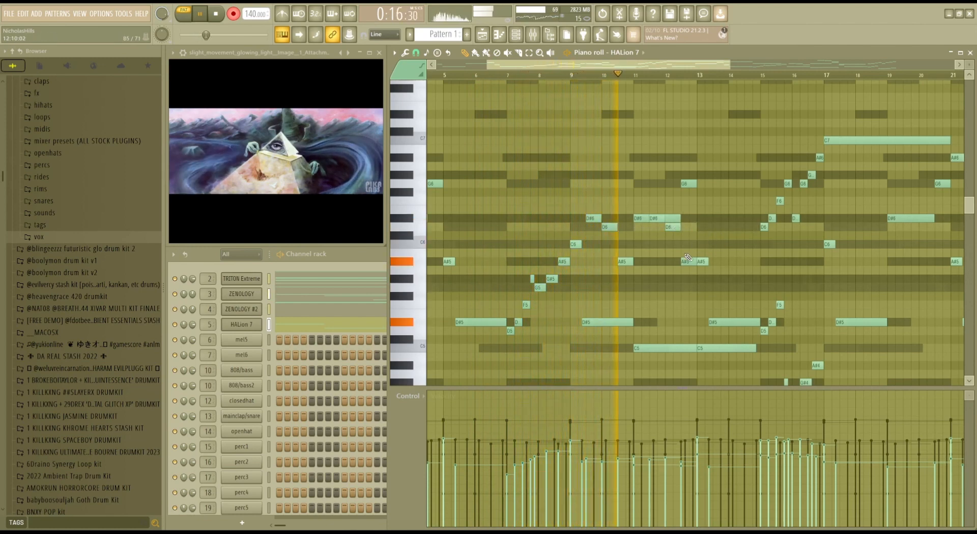
right_click(714, 245)
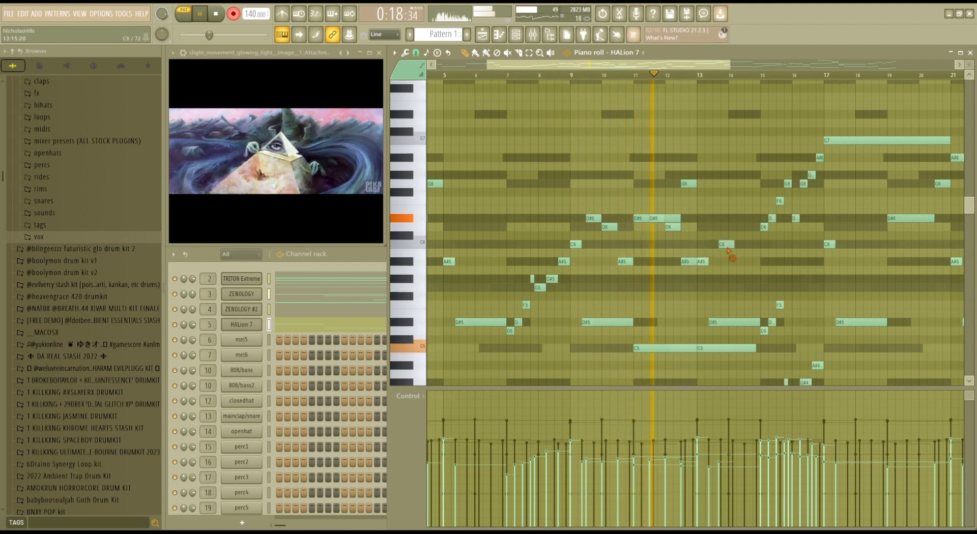
click(736, 245)
right_click(736, 246)
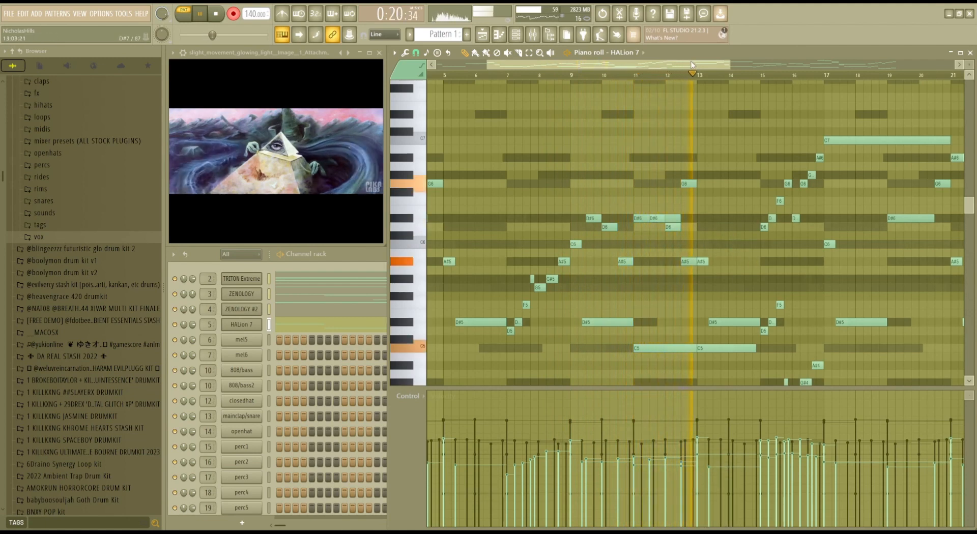
Delete the upper ascending notes D6, D#6, F6 and G6 from bar 15 up to bar 16.
drag(692, 65, 750, 67)
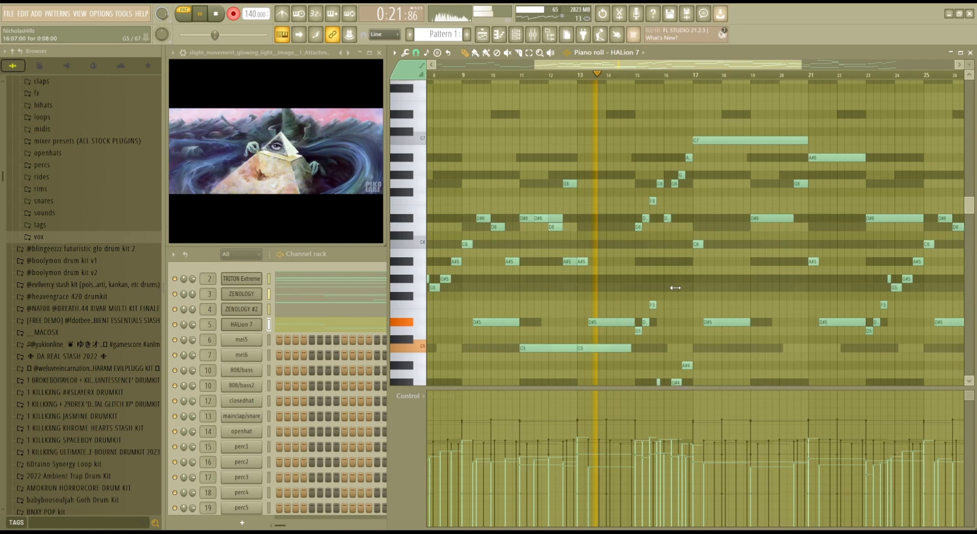
right_click(638, 227)
right_click(645, 218)
right_click(652, 201)
right_click(660, 184)
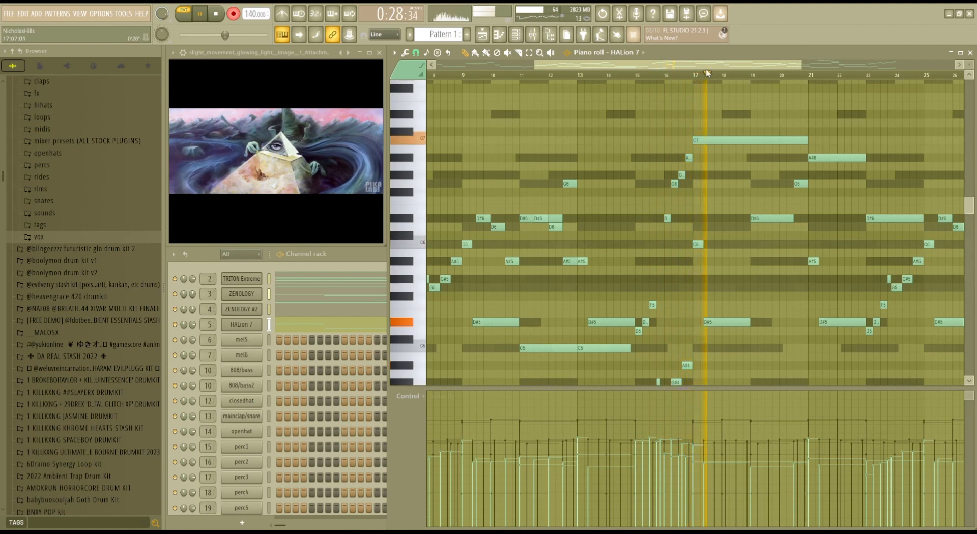
Try two-bar HALion 7 notes such as B6 and A6 between bars 25 and 27, removing them again.
scroll(874, 219, down, 2)
scroll(874, 219, right, 5)
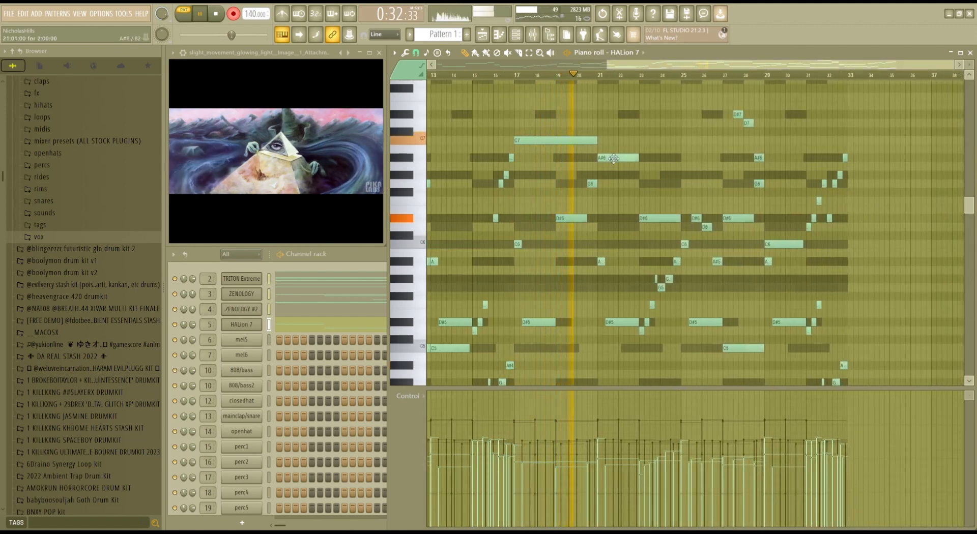
click(692, 148)
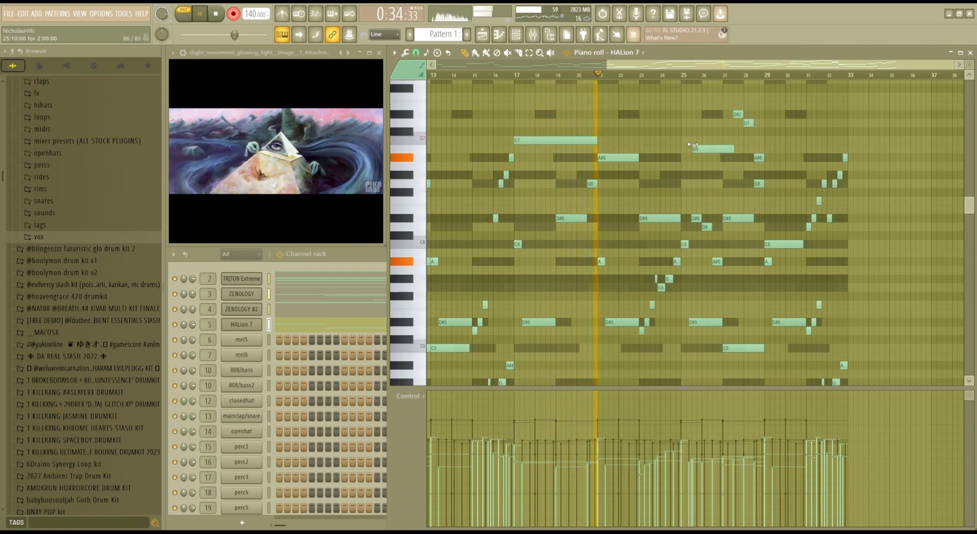
click(702, 174)
right_click(710, 178)
click(716, 168)
right_click(728, 170)
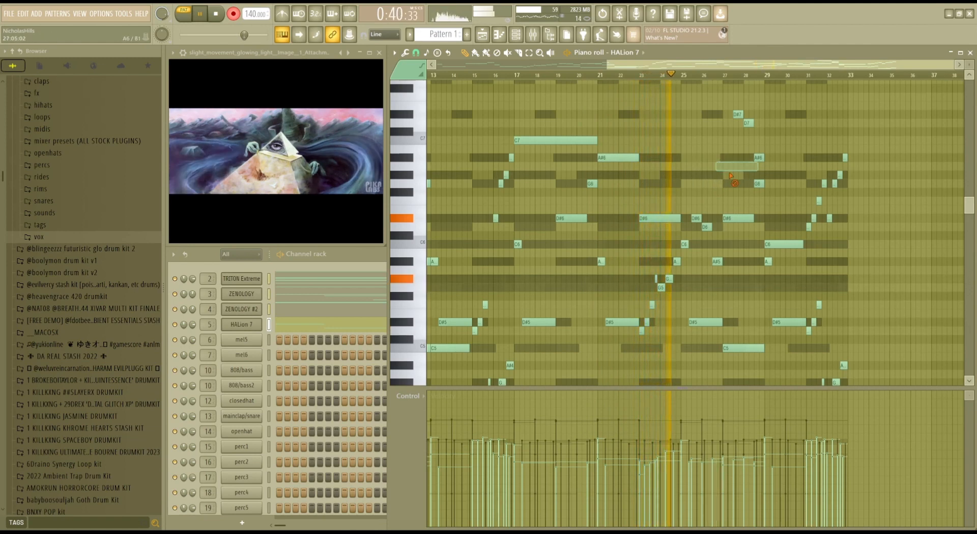
right_click(731, 167)
click(732, 165)
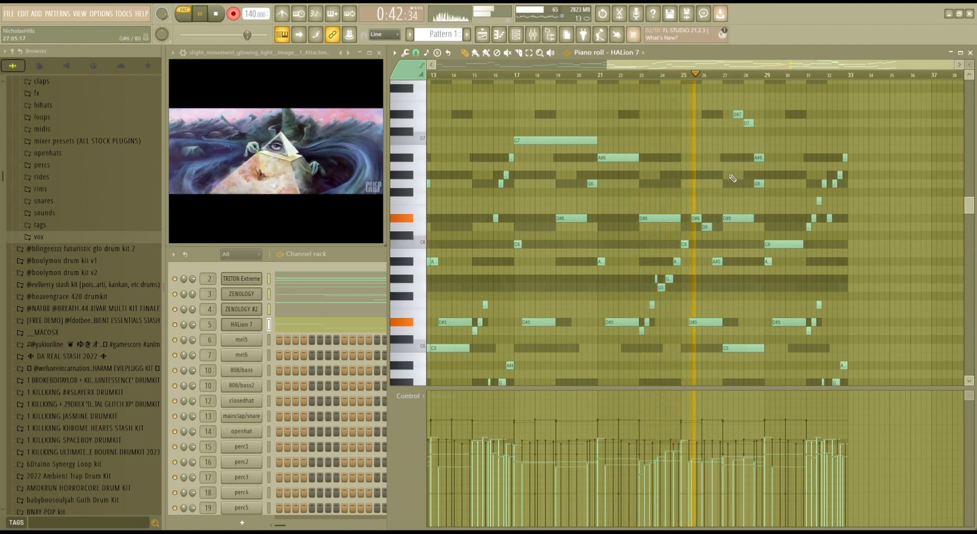
click(737, 177)
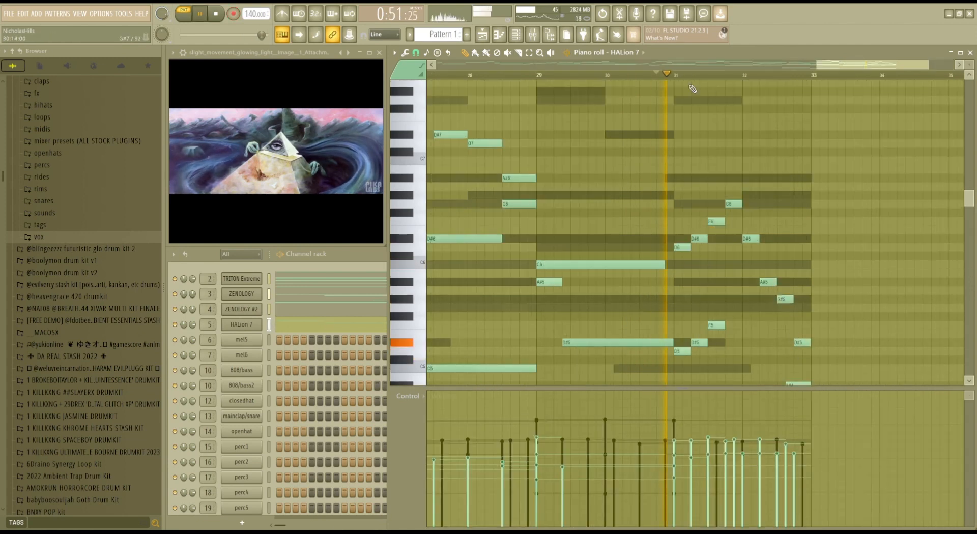
Finish bar 32 with a quarter-bar G5, raise the low note beneath it to F5, and play back the ending.
click(846, 265)
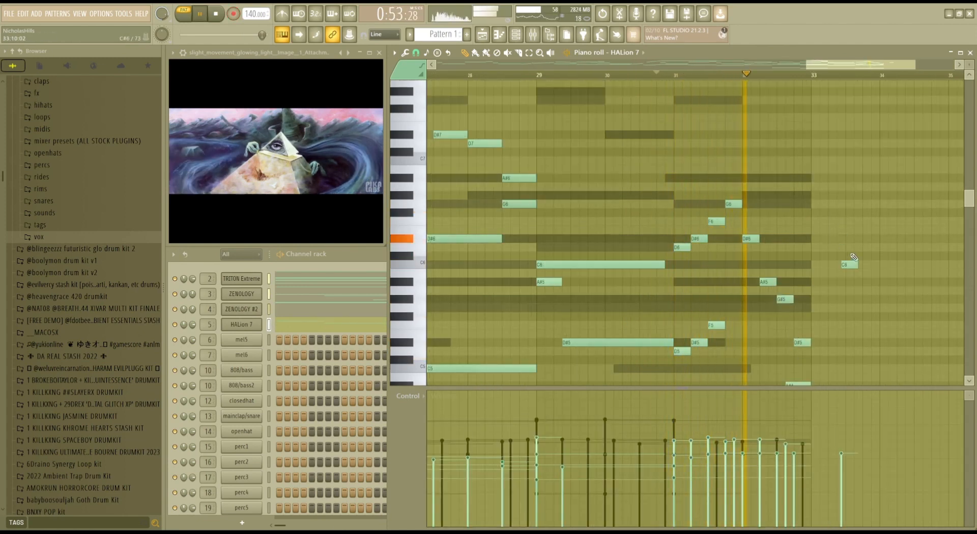
drag(844, 264, 723, 256)
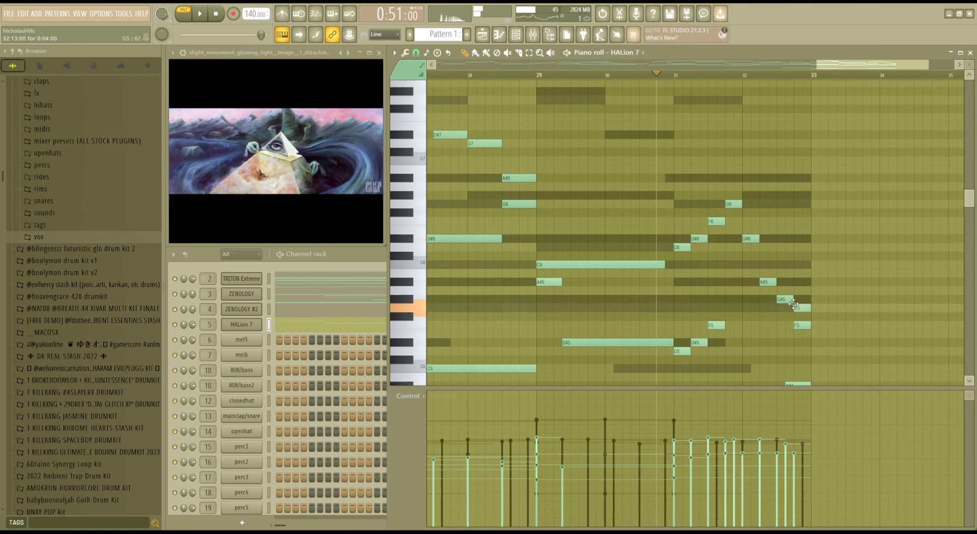
key(space)
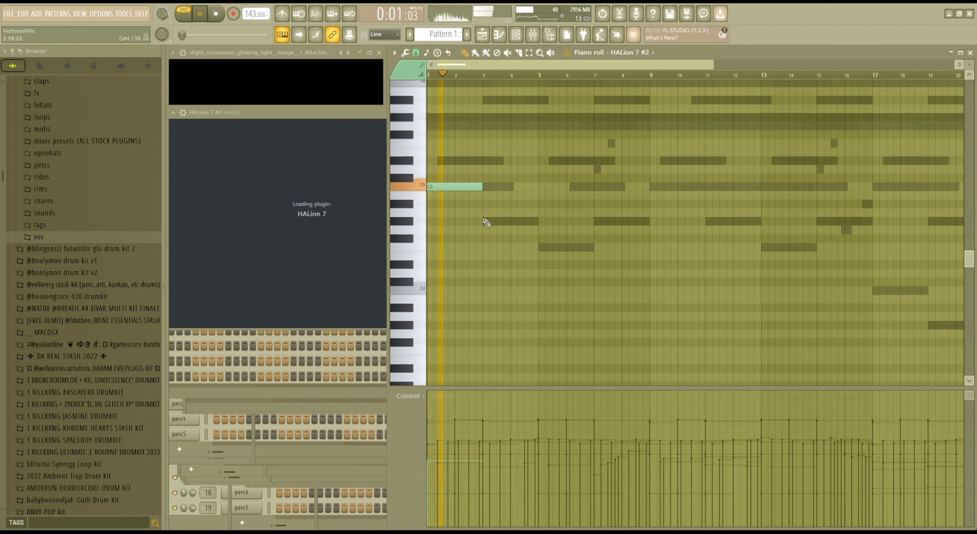
Add two-bar HALion 7 #2 notes, a G#4 lowered one octave to G#3 at bar 3 and F4 at bar 5.
click(486, 222)
ctrl+click(492, 224)
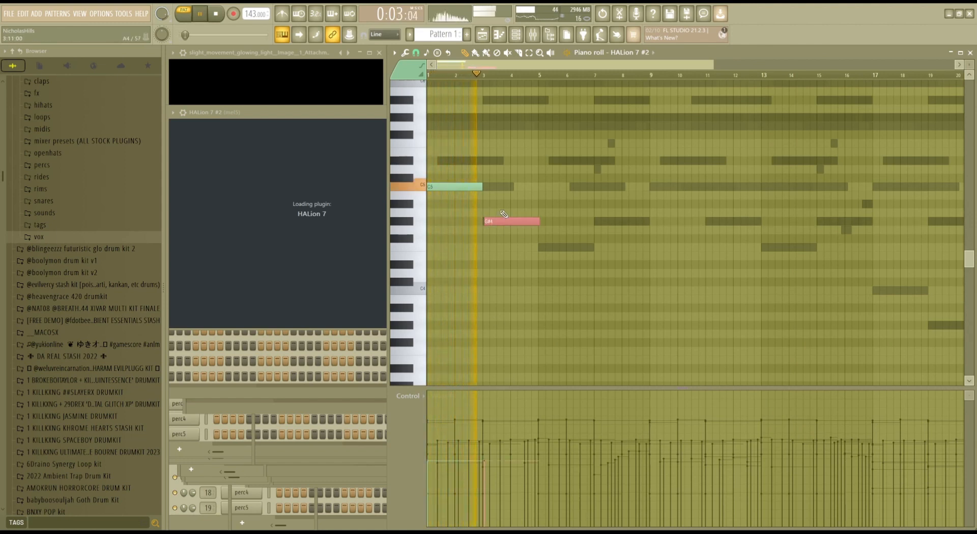
key(ctrl+Down)
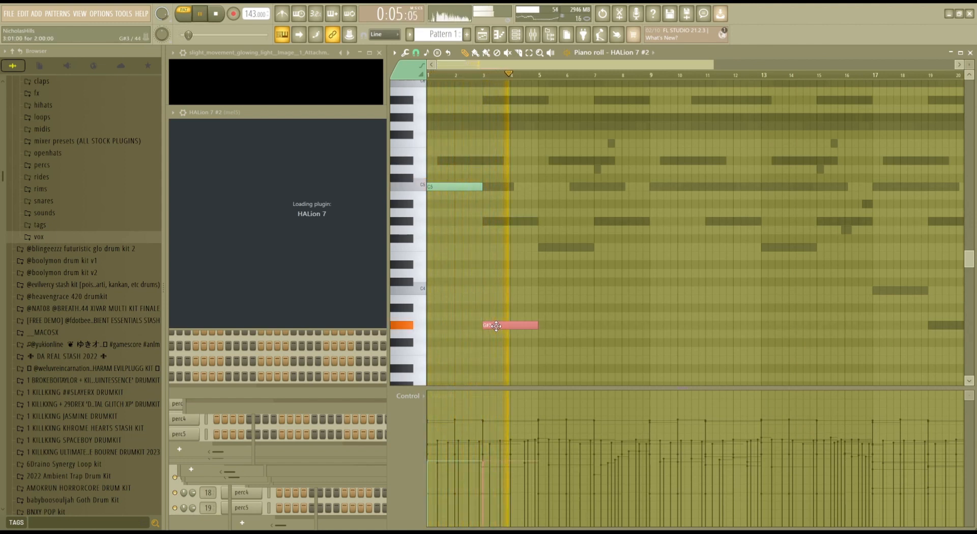
click(538, 248)
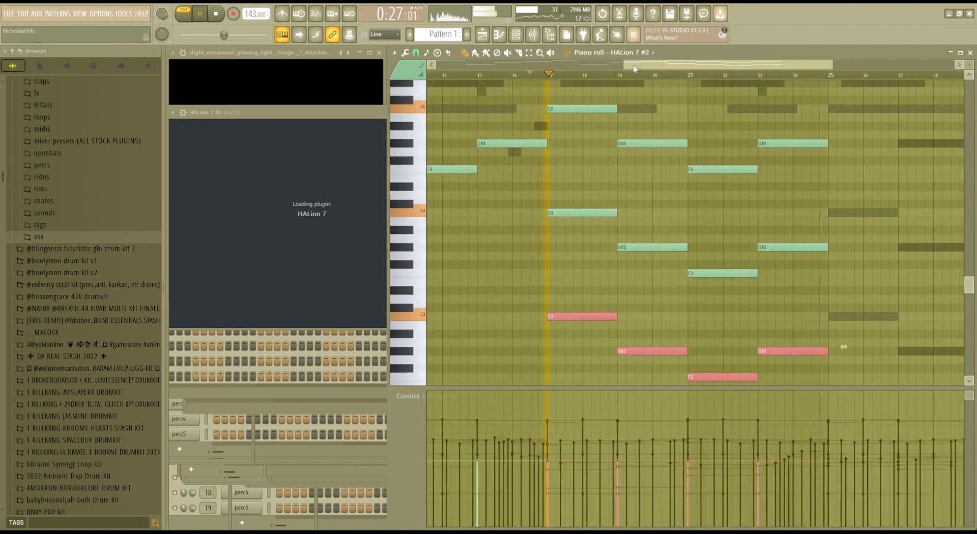
Duplicate the three-octave C, G#, F, G# progression from bars 17 to 24 into bars 25 to 32.
drag(805, 107, 585, 384)
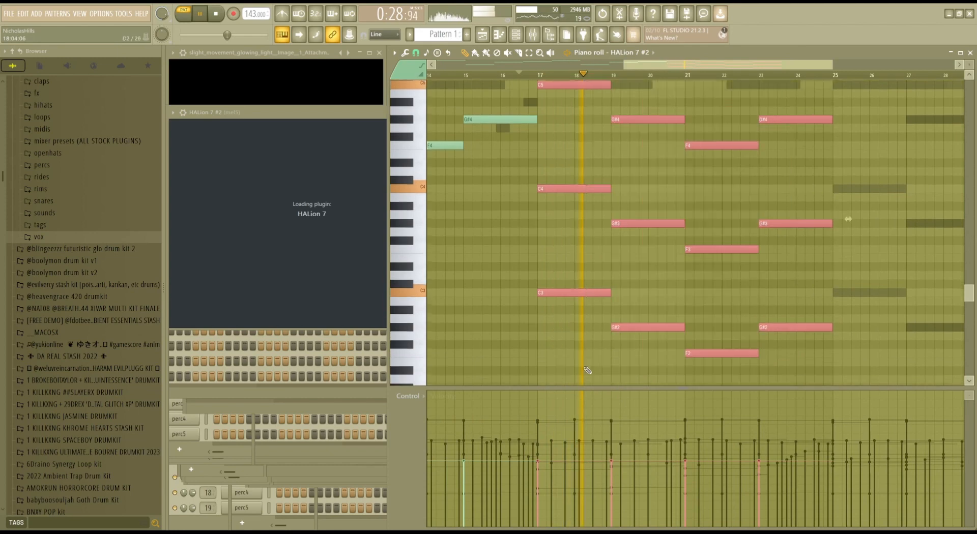
key(ctrl+b)
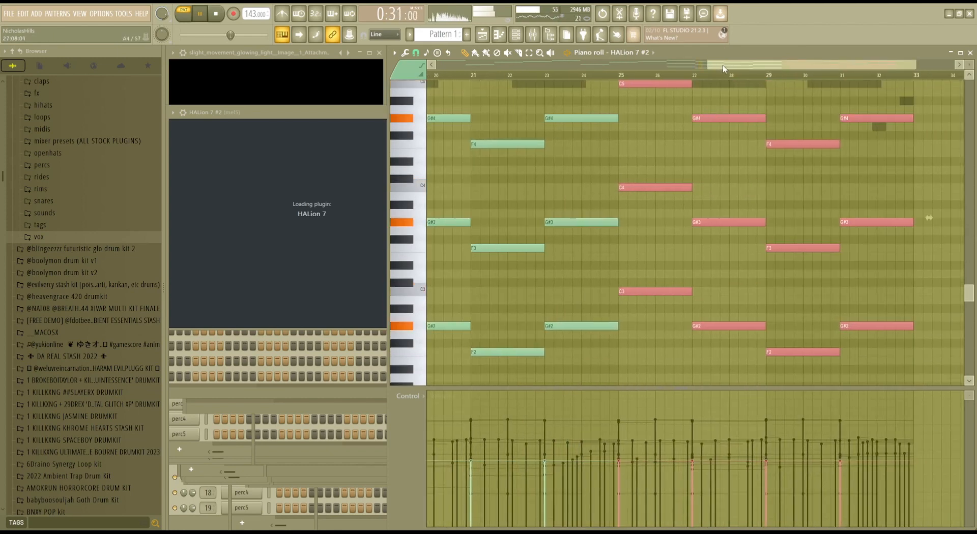
Adjust the velocities of the low-octave and middle-octave HALion 7 #2 layers from bar 17 to bar 33.
scroll(876, 333, down, 2)
drag(738, 364, 616, 285)
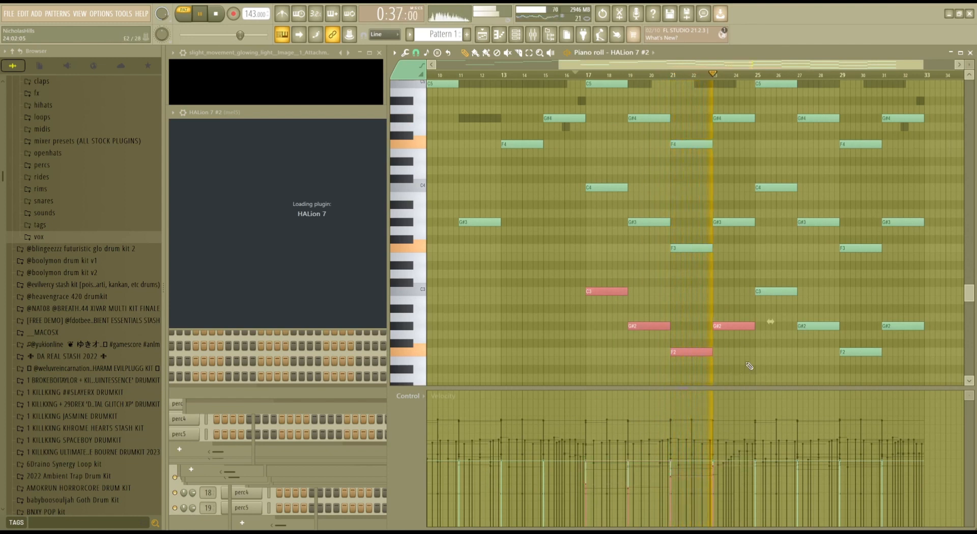
drag(891, 363, 785, 279)
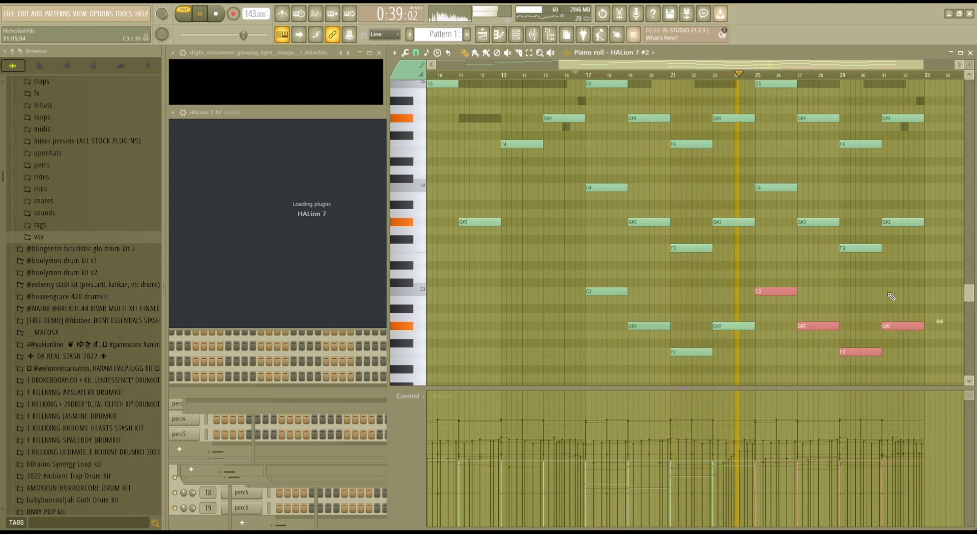
scroll(896, 283, up, 4)
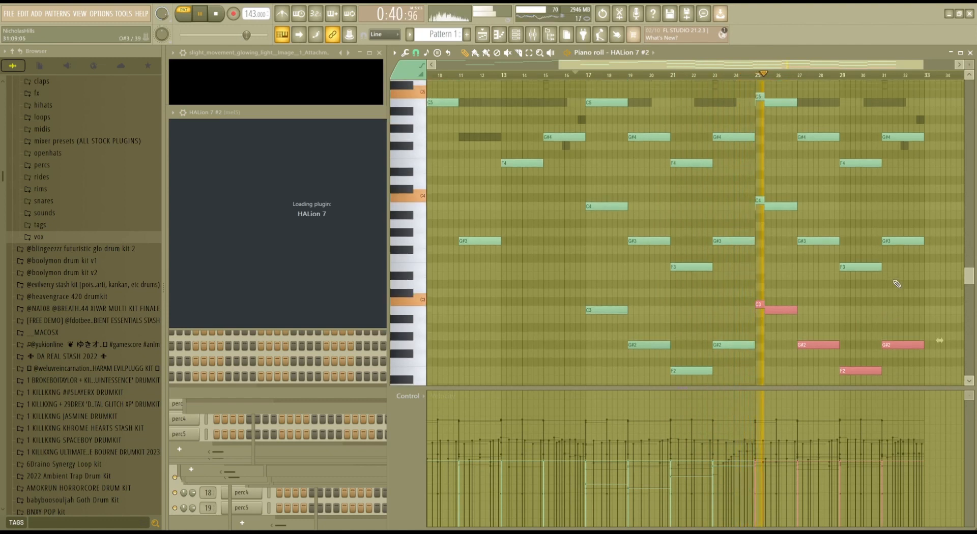
drag(925, 329, 586, 167)
drag(598, 132, 599, 220)
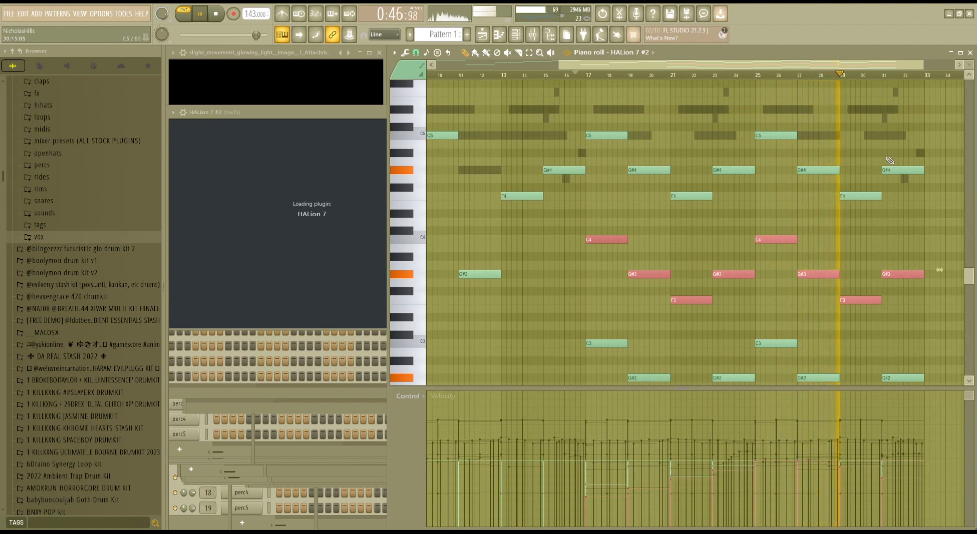
Select the upper-octave line from bar 1 to bar 33, then raise the G#3 notes at bars 3 and 11 to G#4.
drag(905, 201, 610, 131)
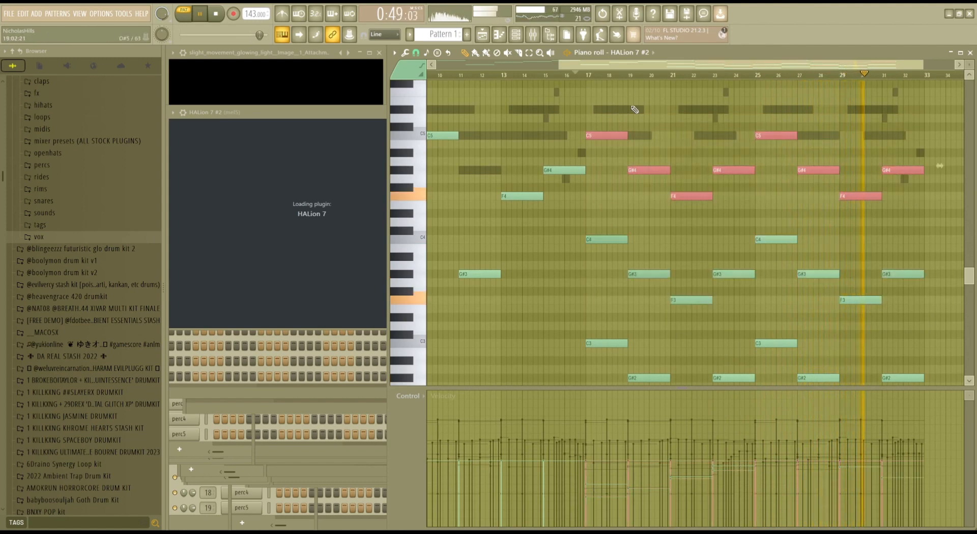
scroll(641, 75, down, 2)
drag(669, 213, 429, 132)
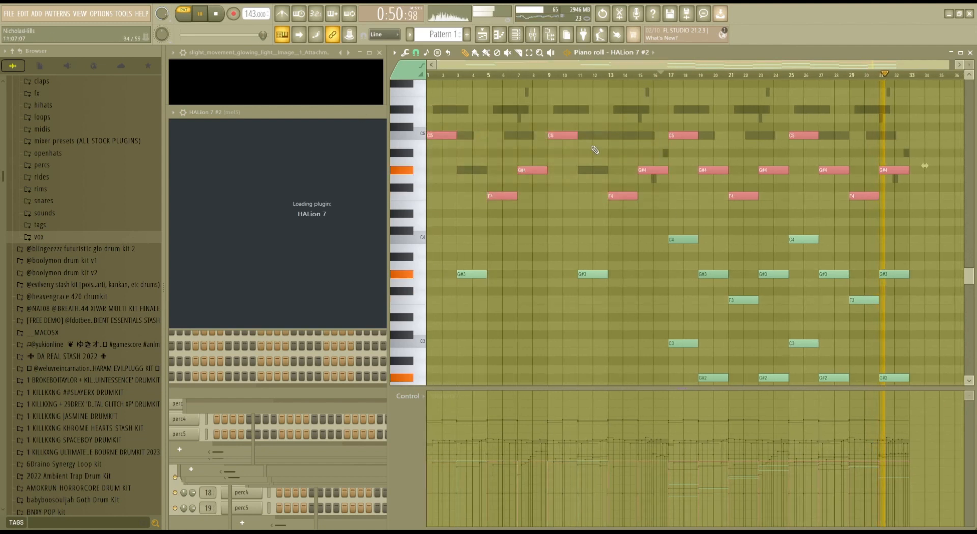
drag(607, 243, 446, 296)
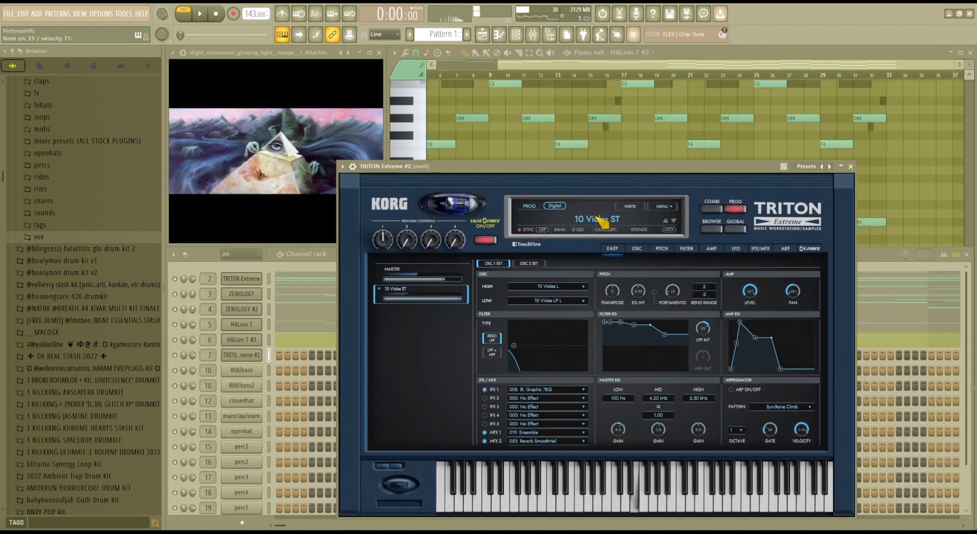
Browse the TRITON Extreme #2 strings programs, audition 8 Celli ST and Agressiv Bows, and load Violin Section.
click(602, 220)
click(645, 399)
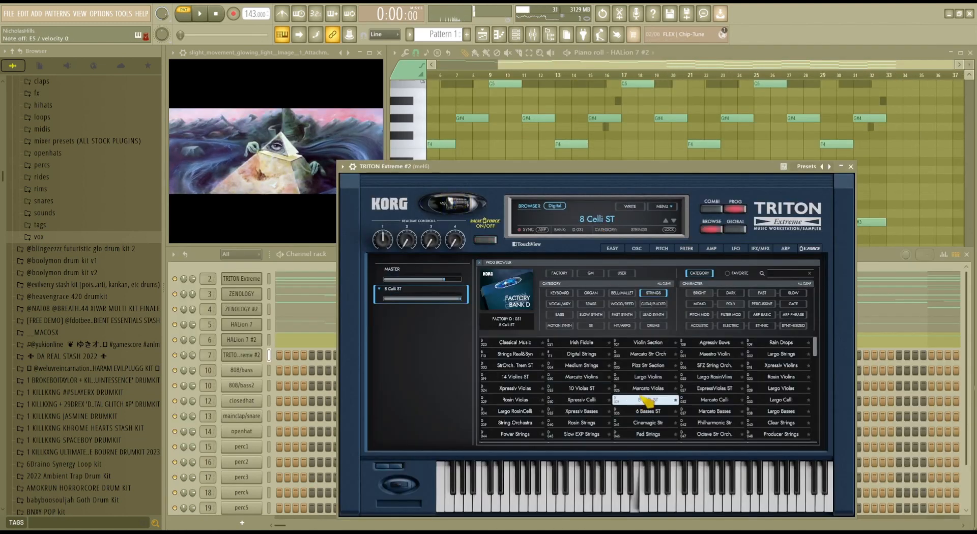
click(646, 390)
click(649, 378)
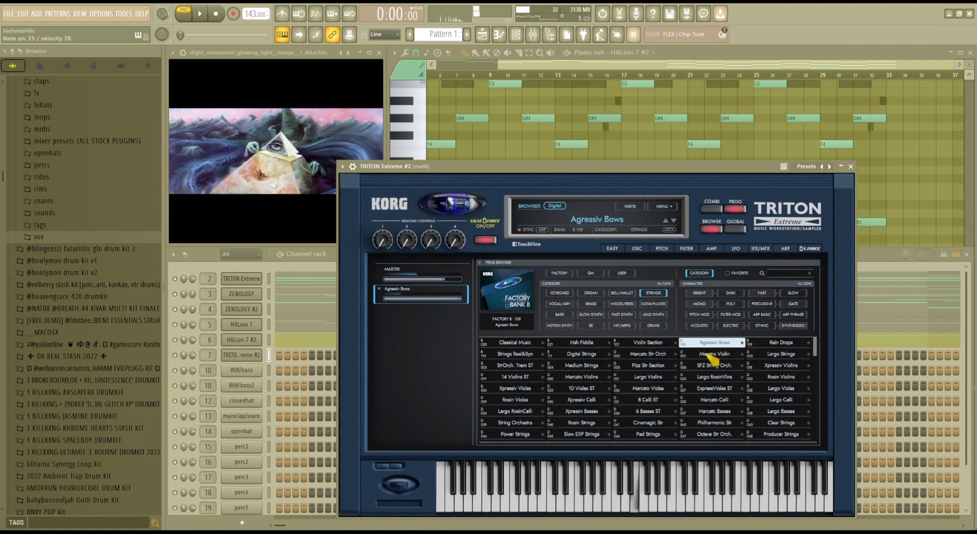
click(708, 355)
click(648, 344)
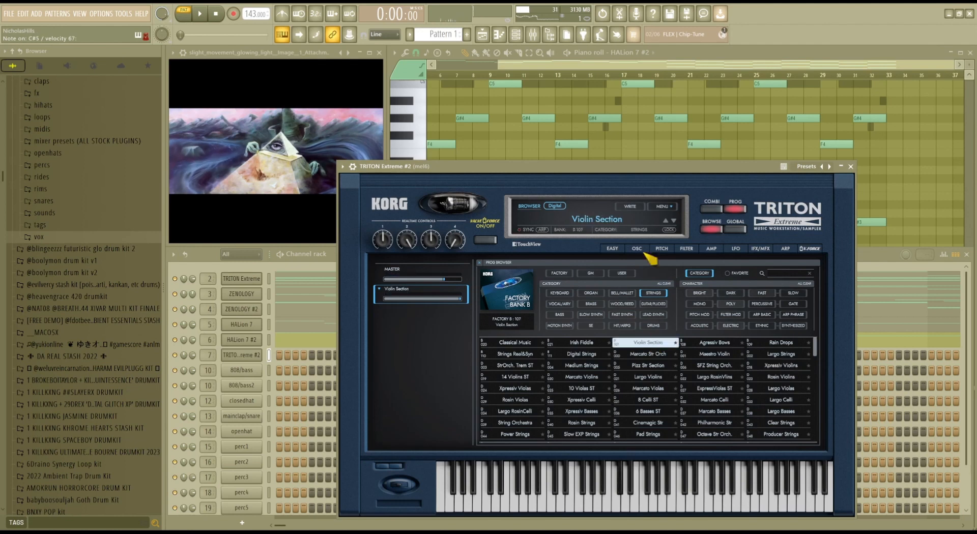
Open the piano roll for TRITON Extreme #2 and play back the phrase at bar 17.
click(501, 35)
key(space)
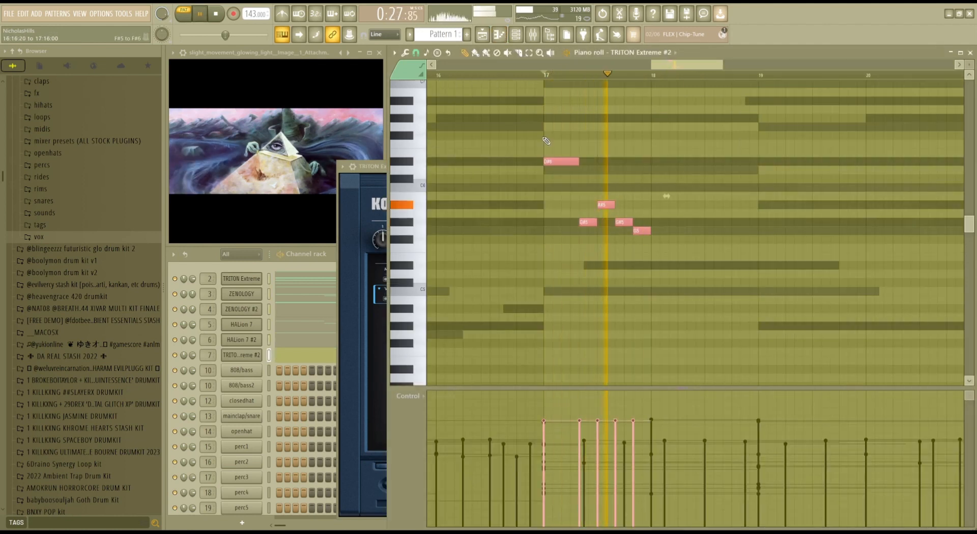
Repeat the one-bar phrase up to bar 25 with F6 and G6 variations, and transpose the whole passage down an octave.
ctrl+scroll(717, 182, down, 2)
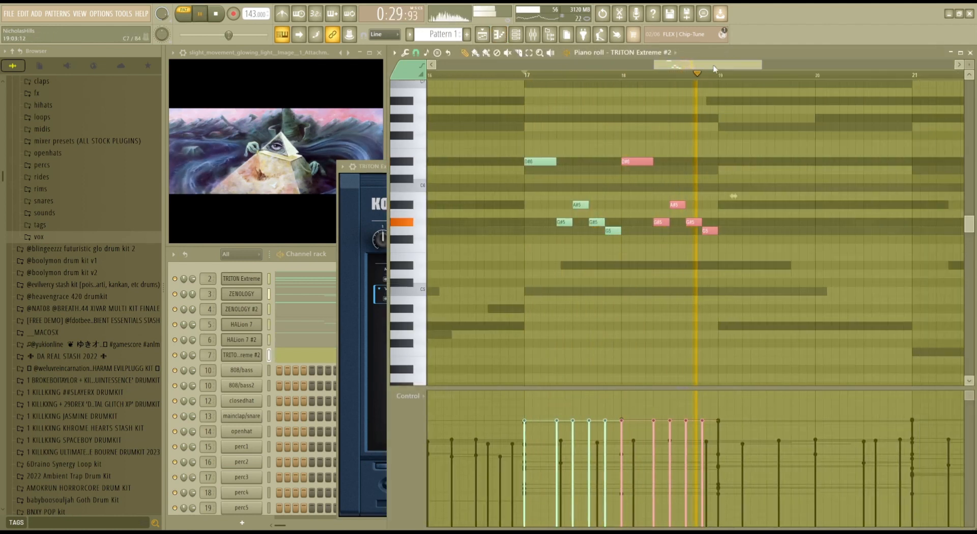
key(ctrl+b)
ctrl+drag(783, 260, 478, 106)
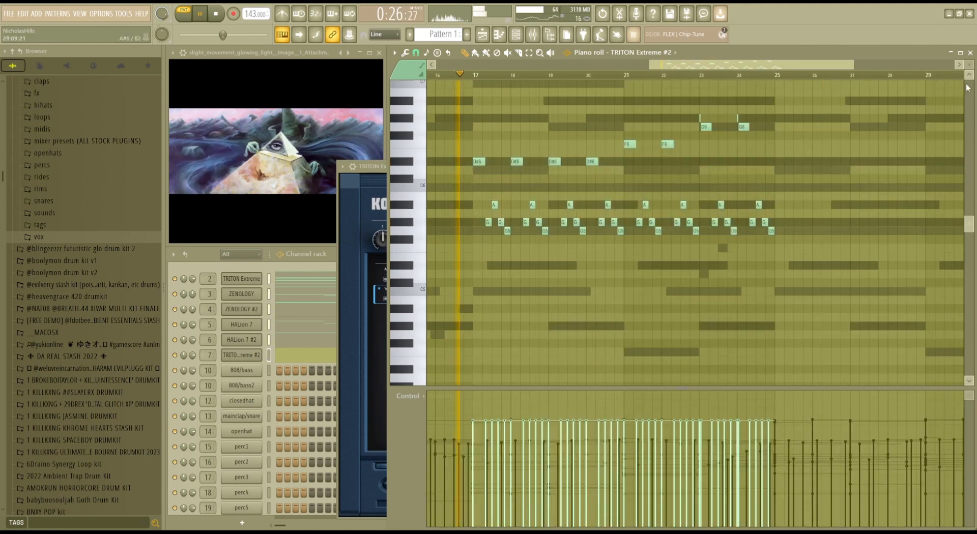
key(ctrl+Down)
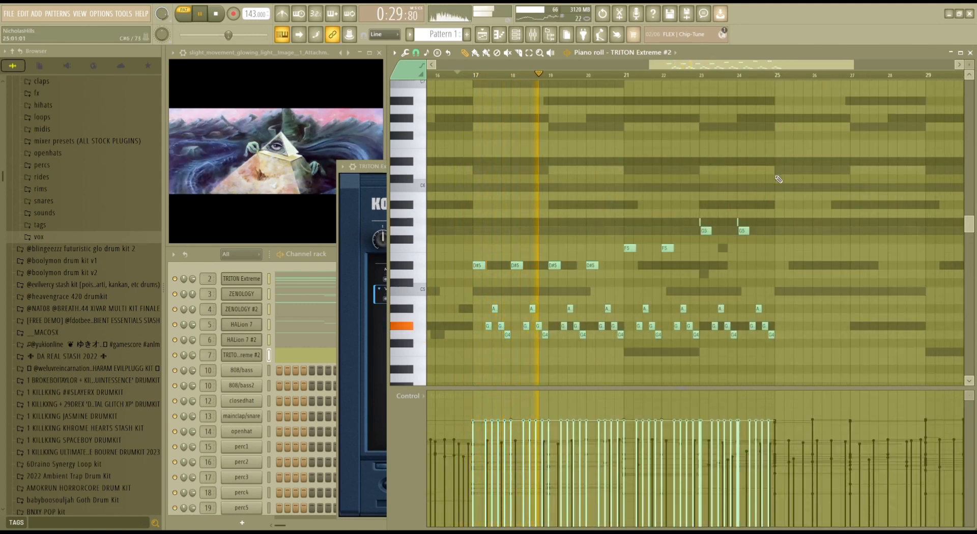
Duplicate the passage from bars 17 to 25 into bars 25 to 33 and raise the copy by an octave.
key(ctrl+b)
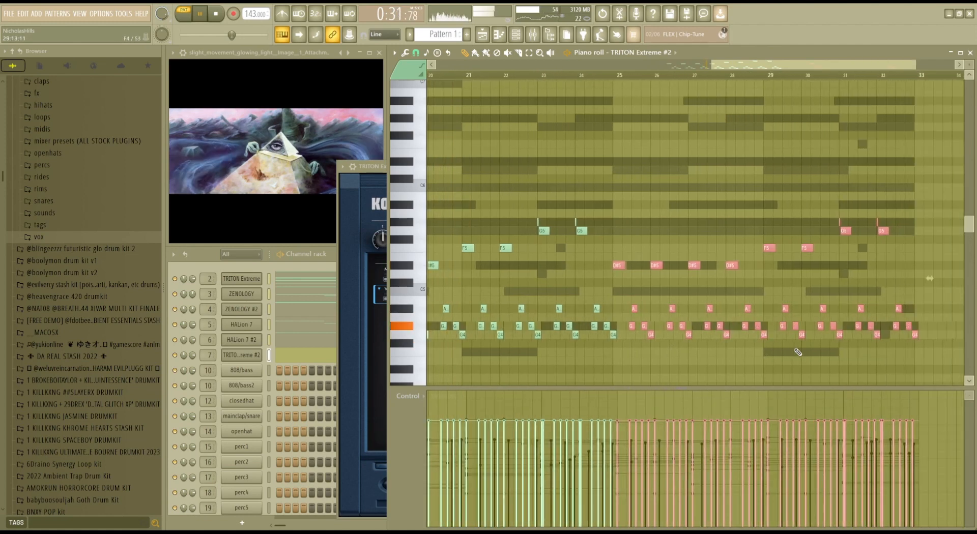
key(ctrl+Up)
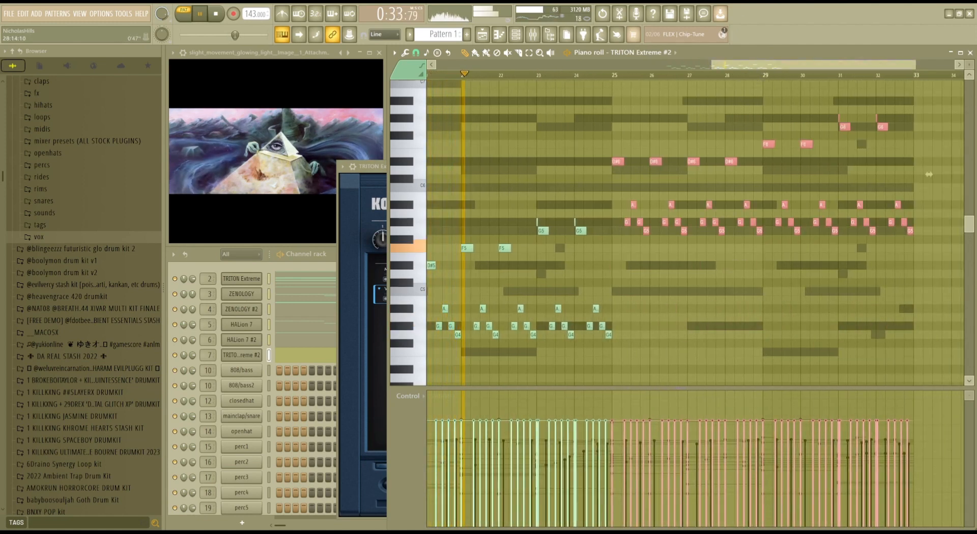
Write a top melody over bars 25 to 33 using G6, C7, D#7, D7, G#6, G6 and a closing D6.
scroll(744, 66, up, 3)
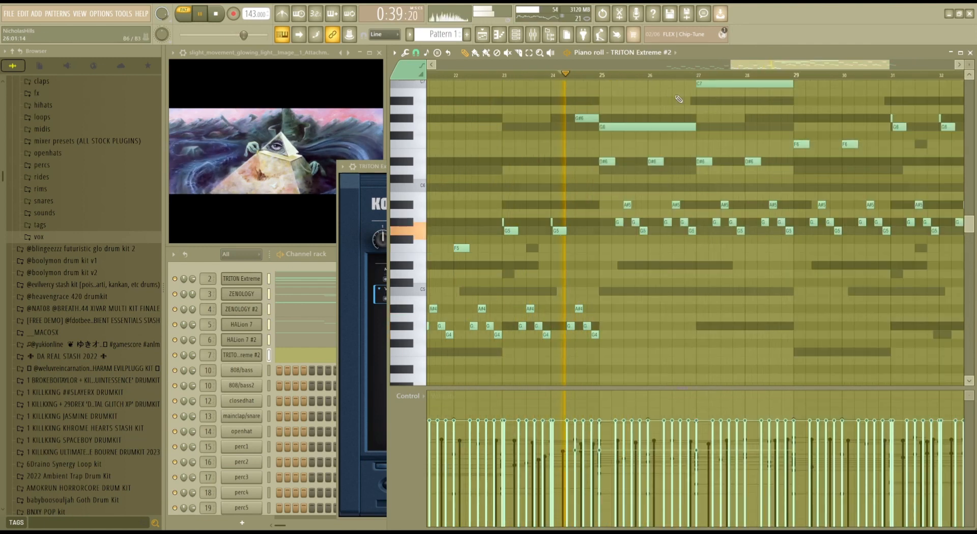
ctrl+click(716, 84)
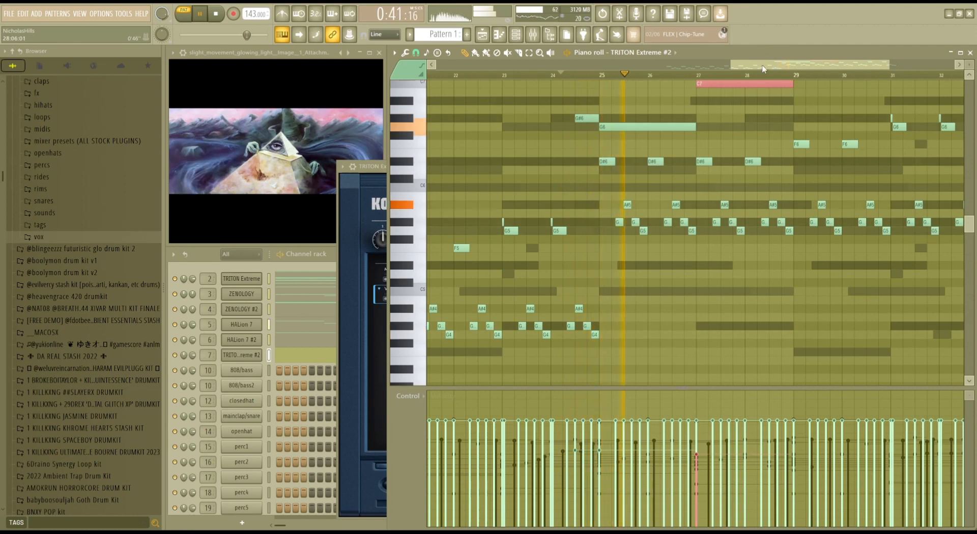
drag(759, 65, 733, 82)
scroll(686, 125, up, 3)
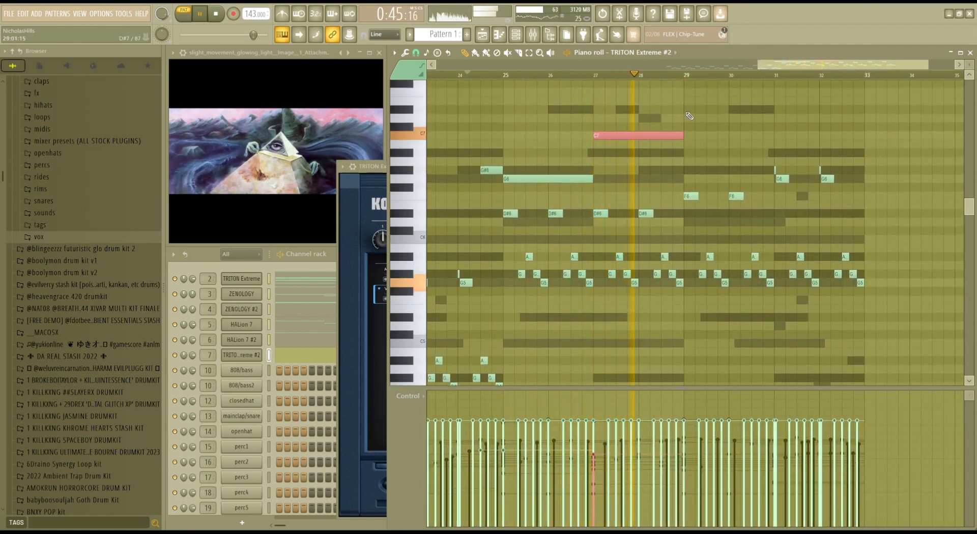
click(684, 109)
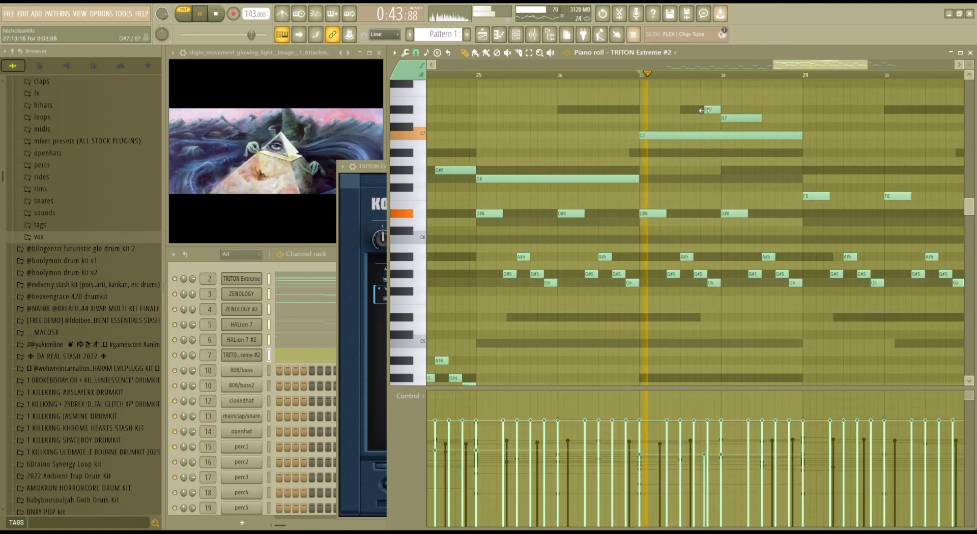
click(761, 170)
click(805, 179)
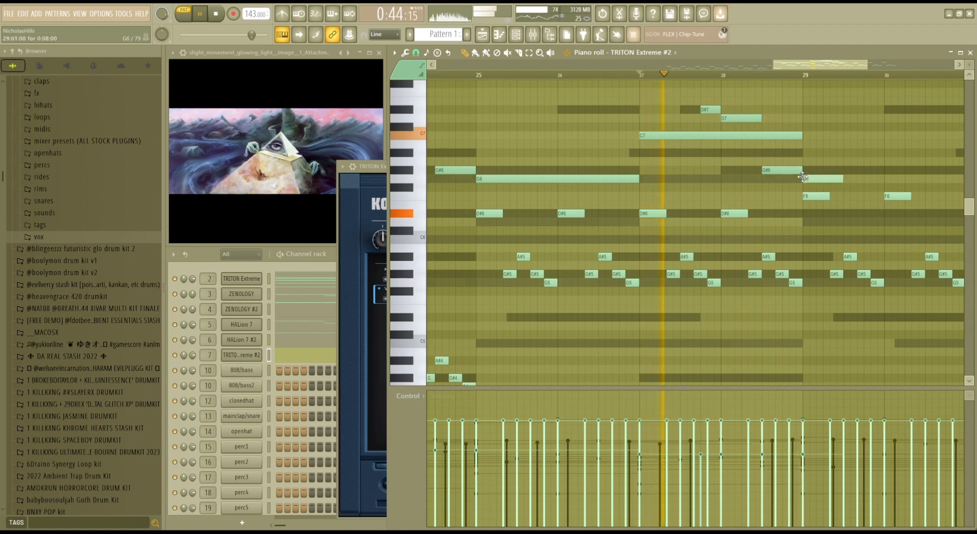
drag(810, 66, 810, 92)
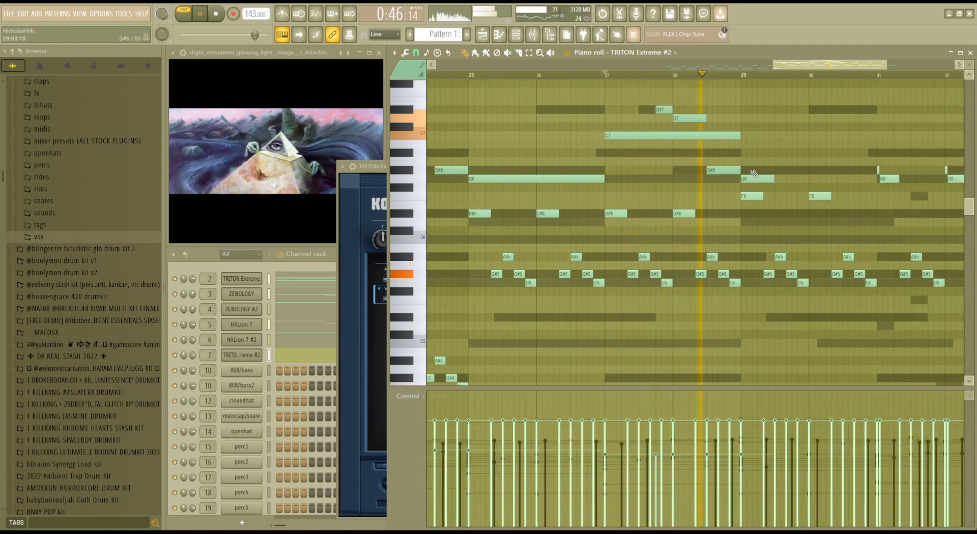
drag(784, 184, 871, 191)
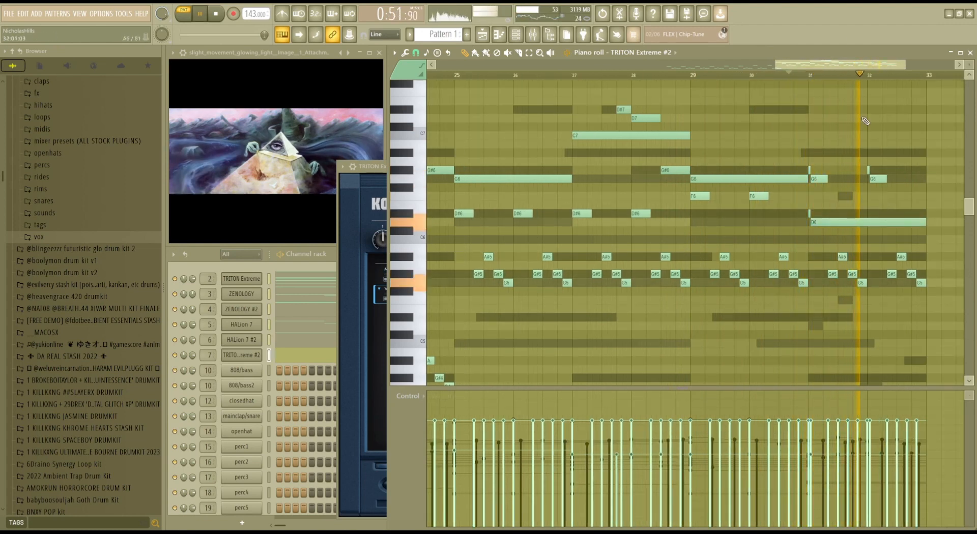
Extend the ZENOLOGY #2 and HALion 7 parts to bar 65 by duplicating their notes, and open the HALion 7 #2 part.
scroll(850, 60, down, 5)
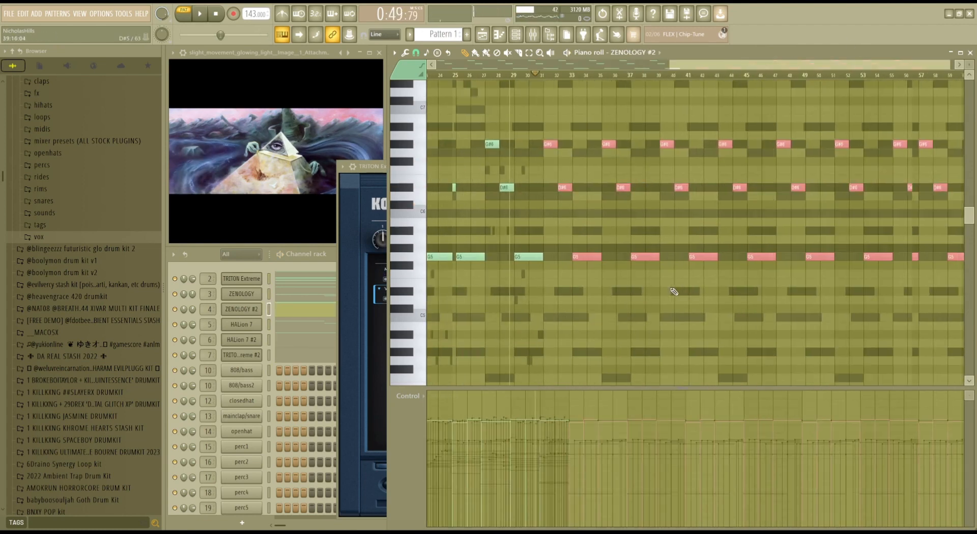
scroll(674, 291, right, 4)
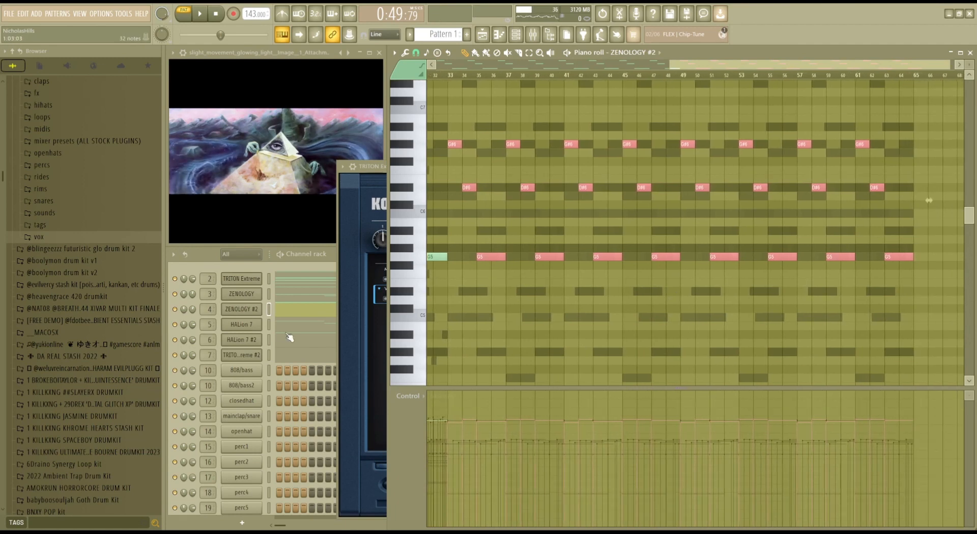
click(291, 328)
drag(701, 68, 539, 67)
key(ctrl+b)
scroll(452, 224, right, 4)
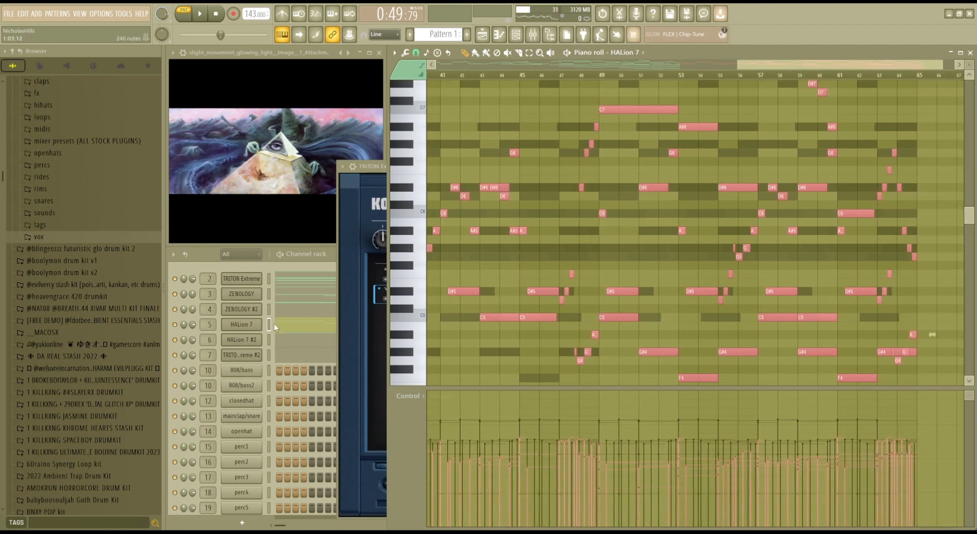
click(288, 343)
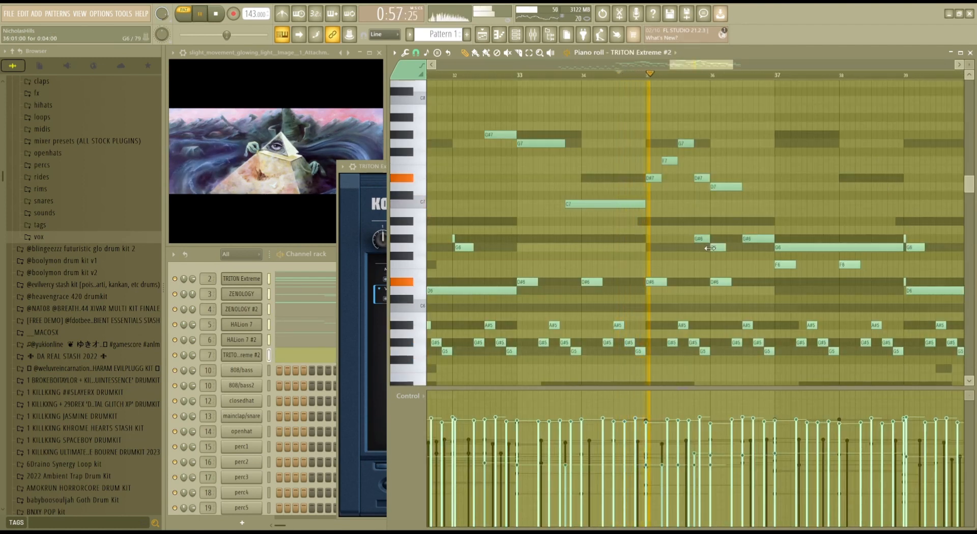
Delete the D#7 and D7 notes around bar 36 of TRITON Extreme #2 and place a half-bar G6 at bar 36.
right_click(701, 178)
right_click(723, 187)
click(715, 247)
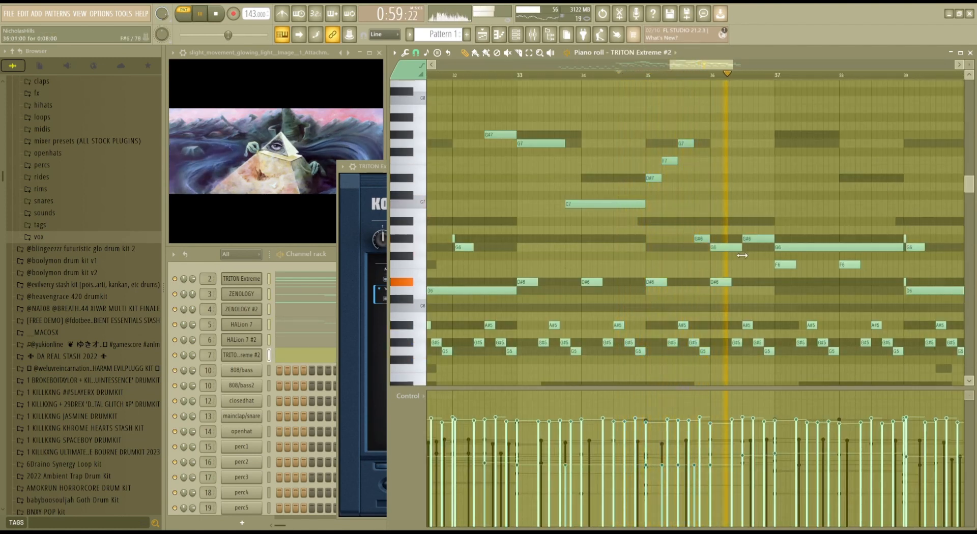
drag(725, 249, 748, 249)
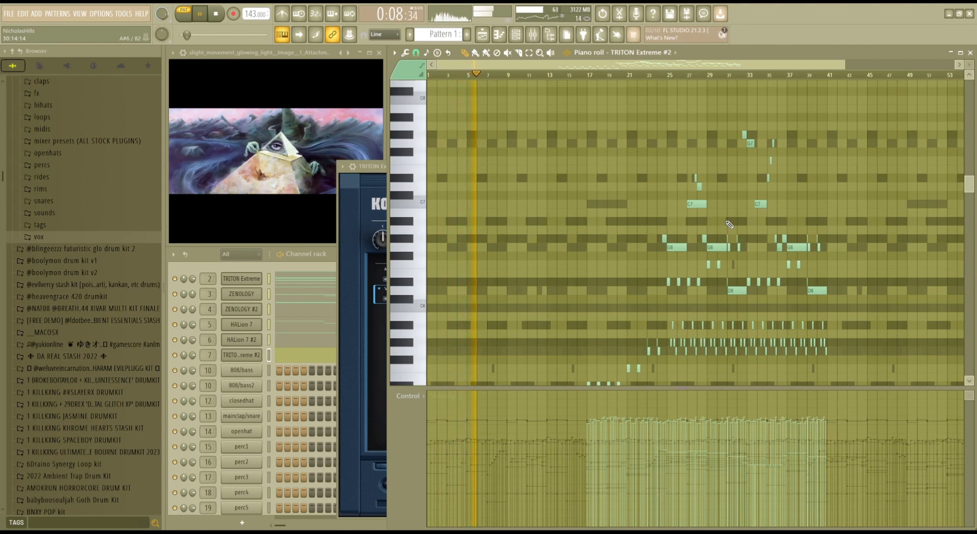
Stop playback, delete the HALion 7 notes from bar 33 to bar 65, and select the remaining notes.
scroll(727, 220, down, 5)
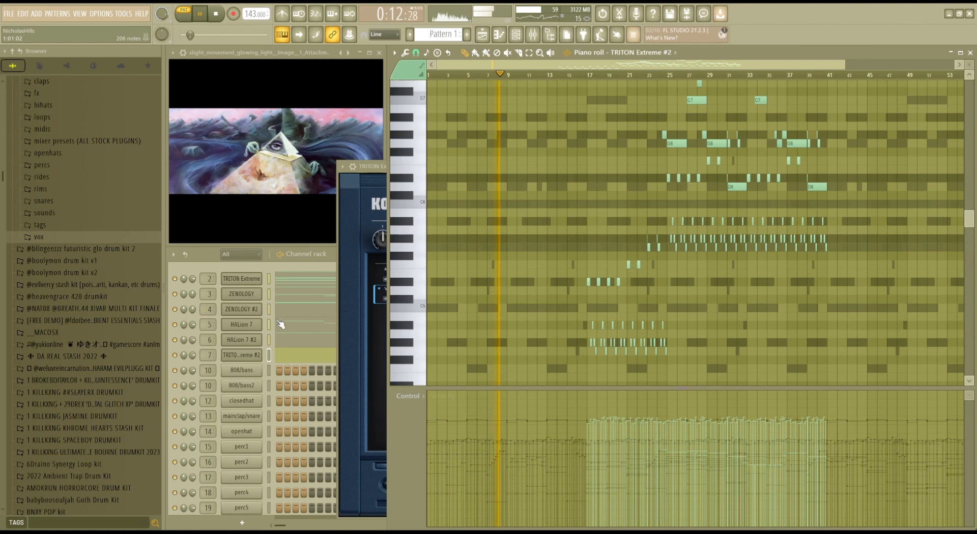
click(280, 324)
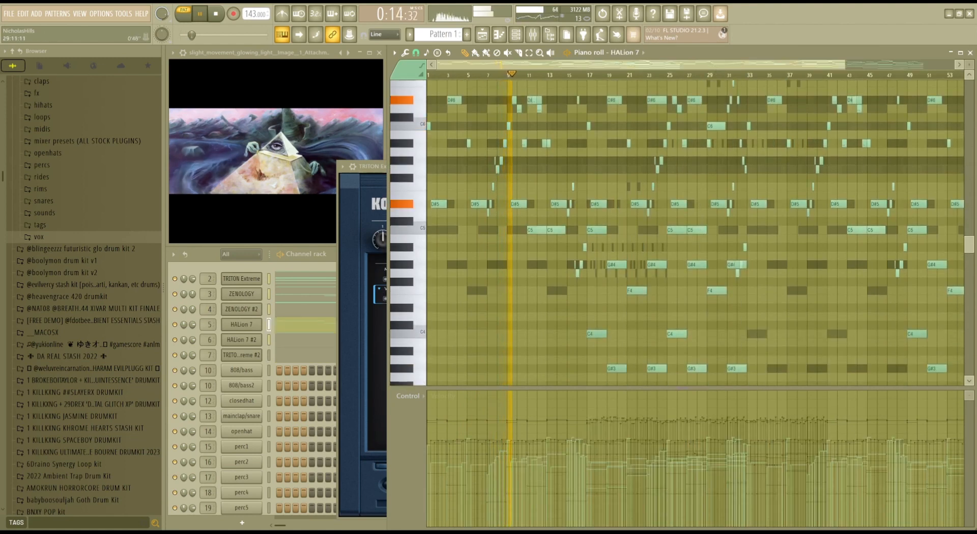
scroll(715, 74, down, 4)
scroll(875, 272, down, 5)
key(space)
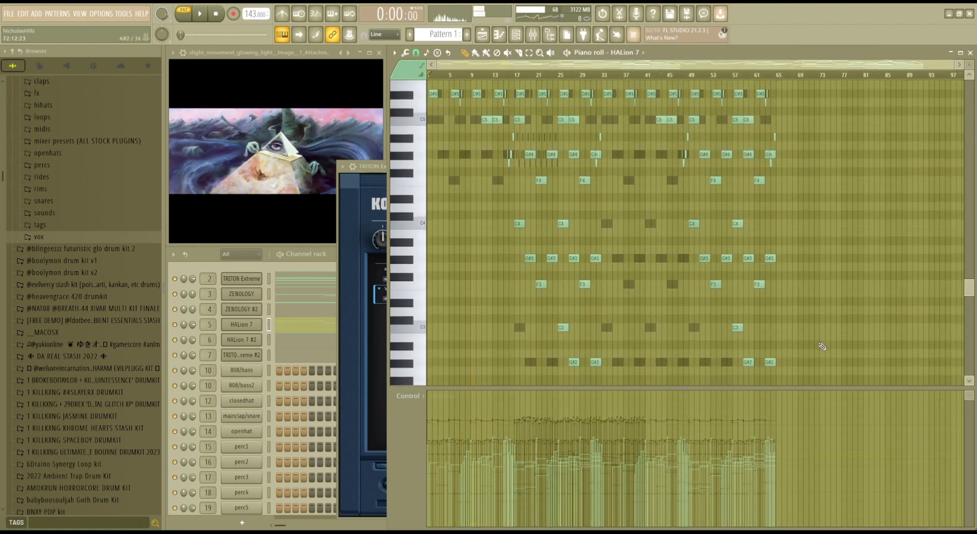
scroll(822, 347, down, 2)
drag(816, 364, 644, 38)
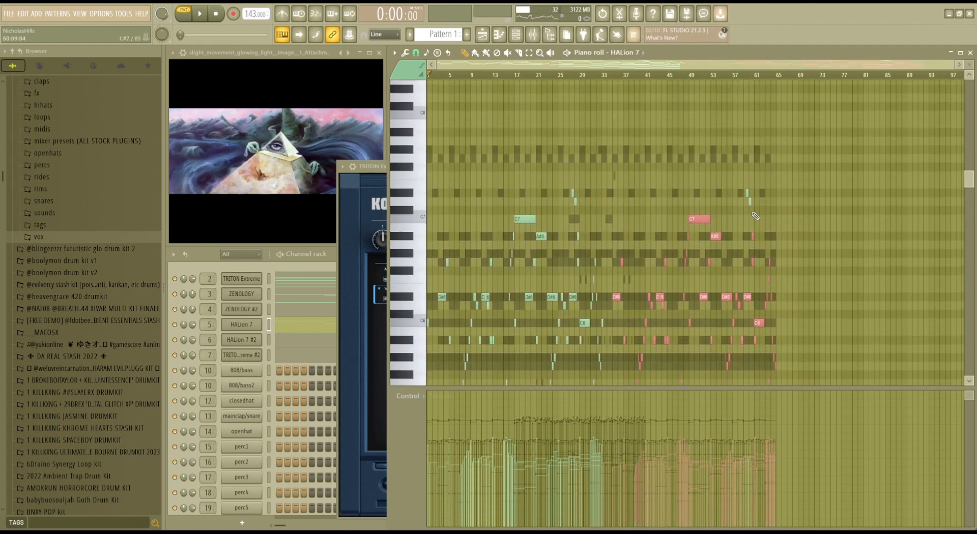
key(Delete)
scroll(645, 75, up, 4)
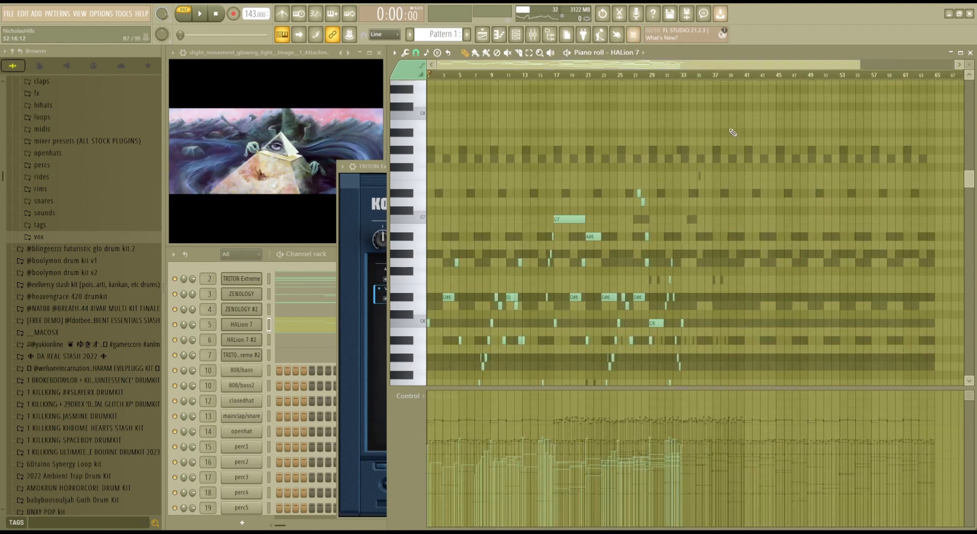
drag(796, 124, 417, 529)
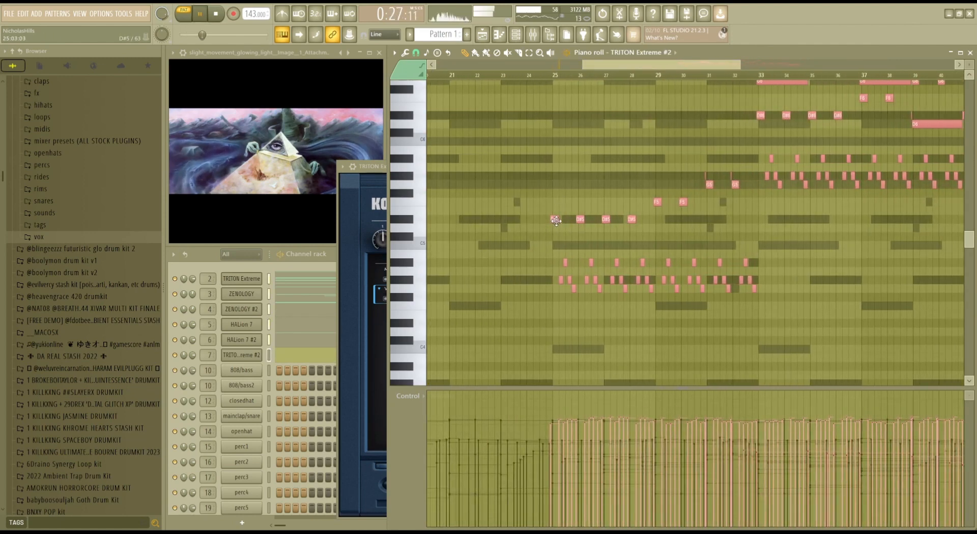
Align the selected TRITON Extreme #2 notes so that the phrase starts exactly at bar 25.
drag(552, 221, 558, 221)
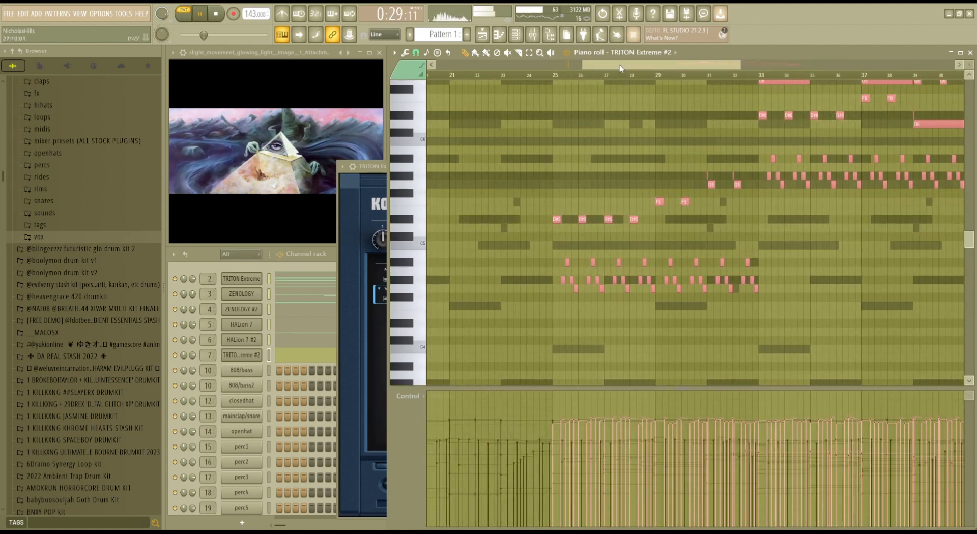
scroll(619, 69, down, 4)
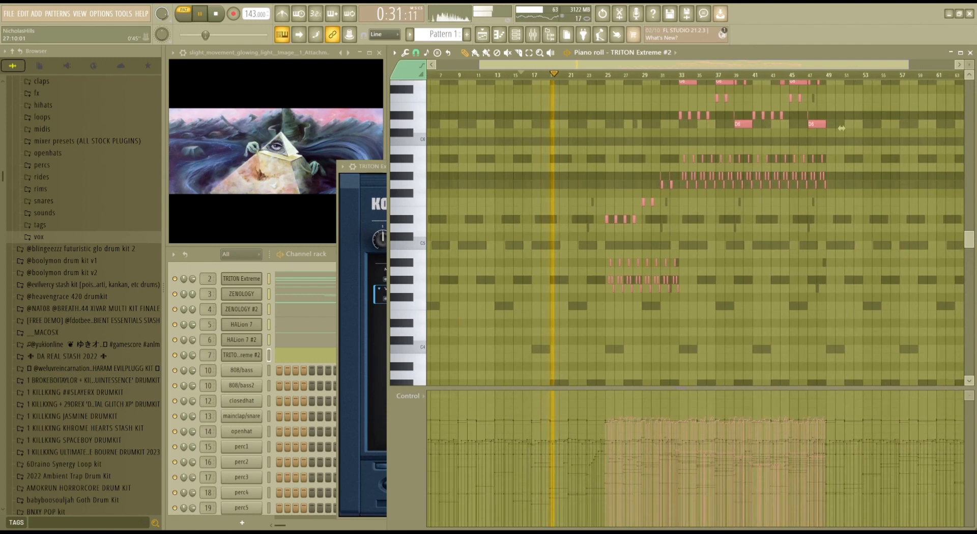
scroll(841, 128, up, 3)
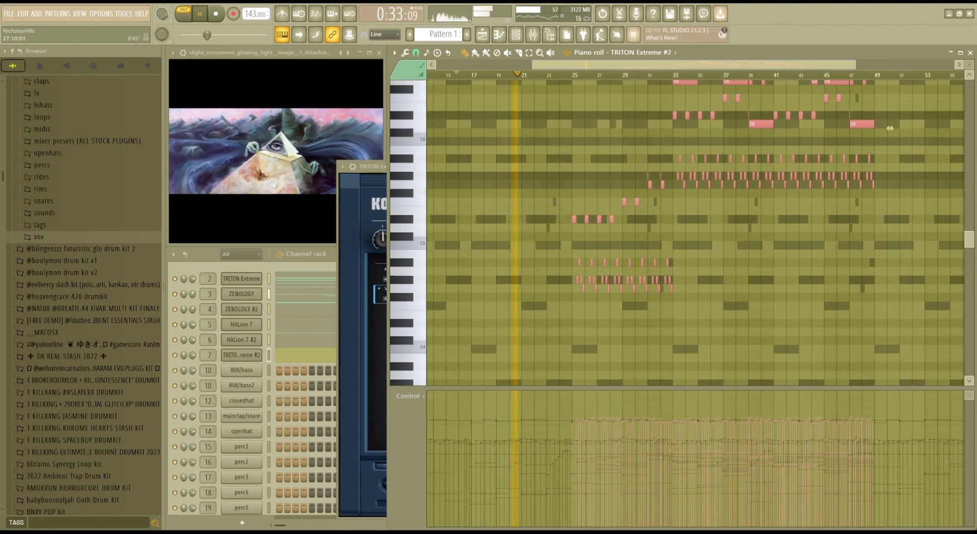
Select the TRITON Extreme #2 notes from bar 25 to bar 33 and ramp their velocities upward from about 51%.
scroll(609, 193, up, 5)
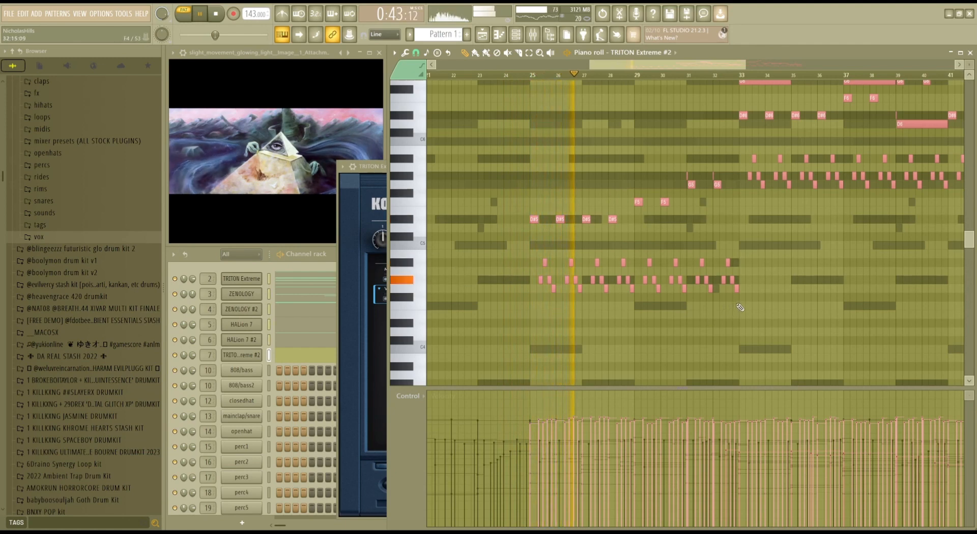
drag(740, 307, 529, 181)
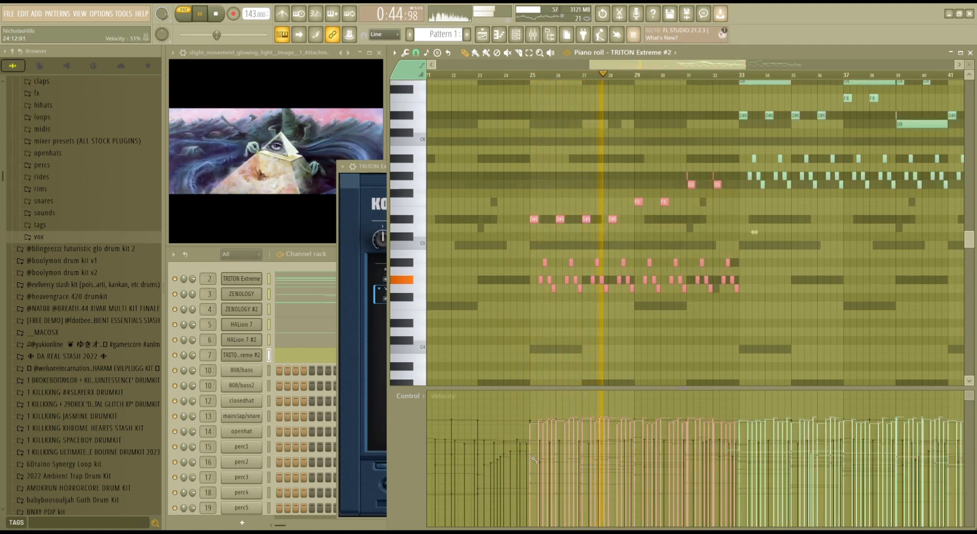
drag(534, 459, 777, 420)
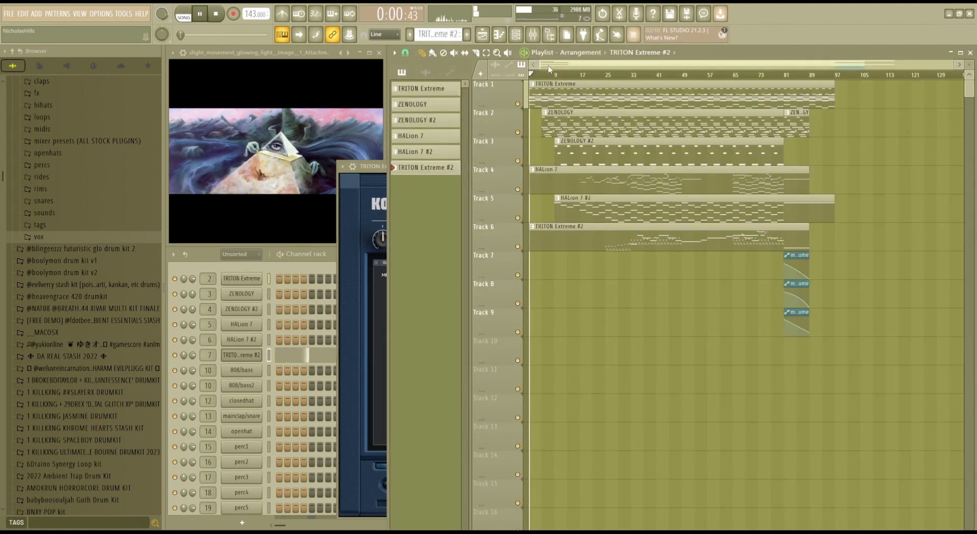
Review the full arrangement in the playlist during playback, and inspect the Master track's effect chain in the mixer.
scroll(670, 329, up, 4)
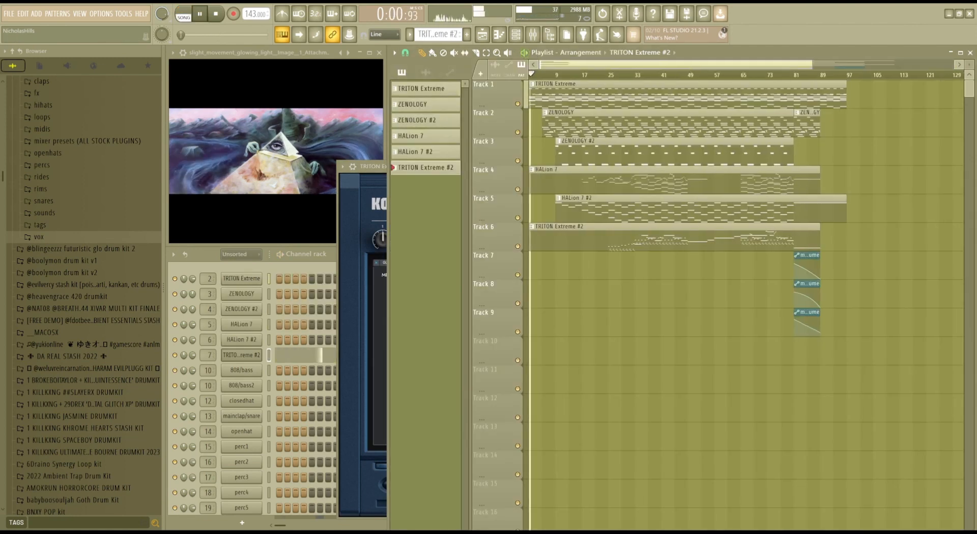
scroll(595, 62, down, 4)
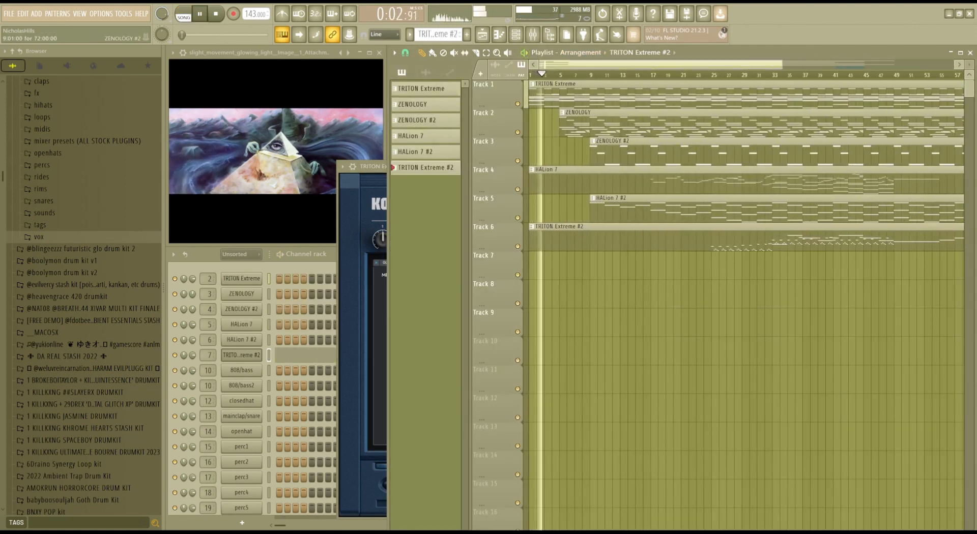
click(331, 144)
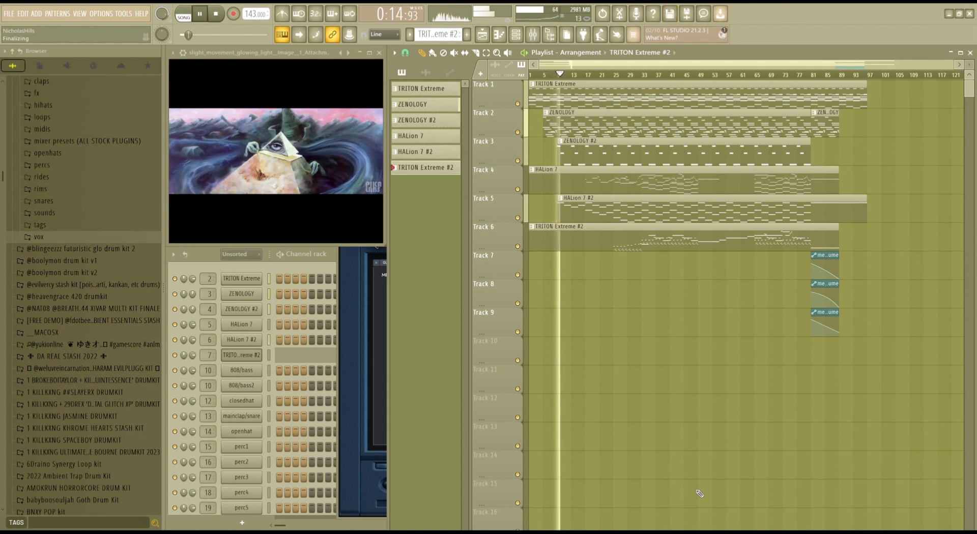
click(534, 35)
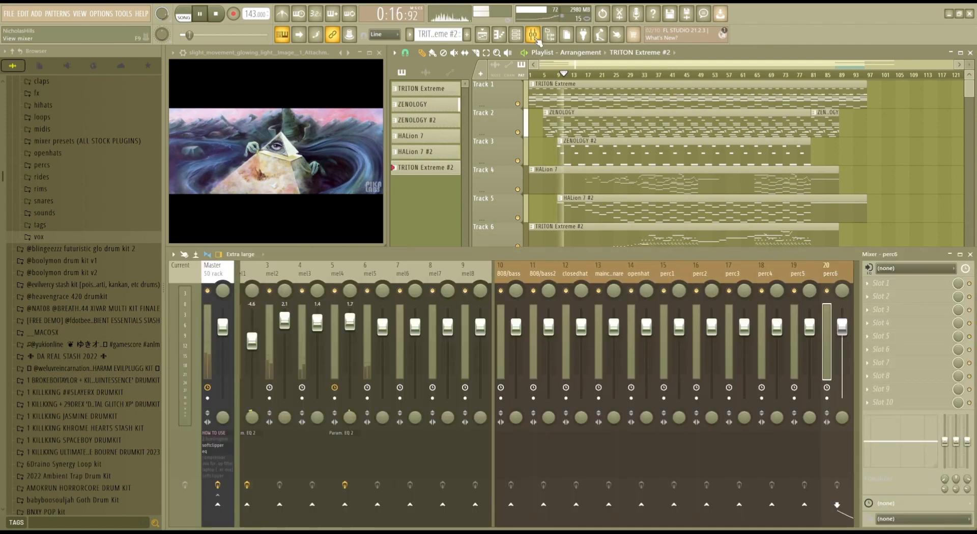
click(225, 274)
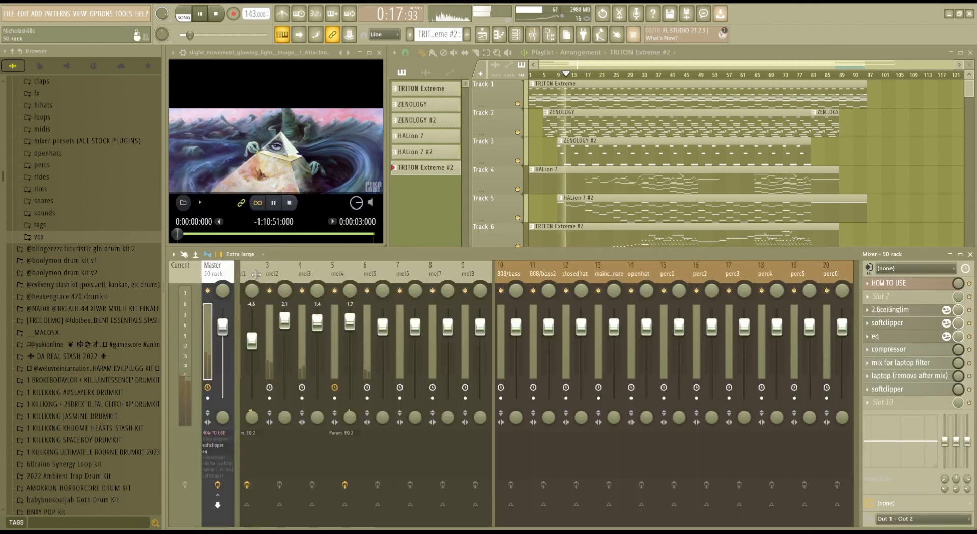
On the melbus mixer track, boost band 4 in Fruity parametric EQ 2 with a narrow midrange peak.
scroll(843, 283, down, 5)
click(843, 283)
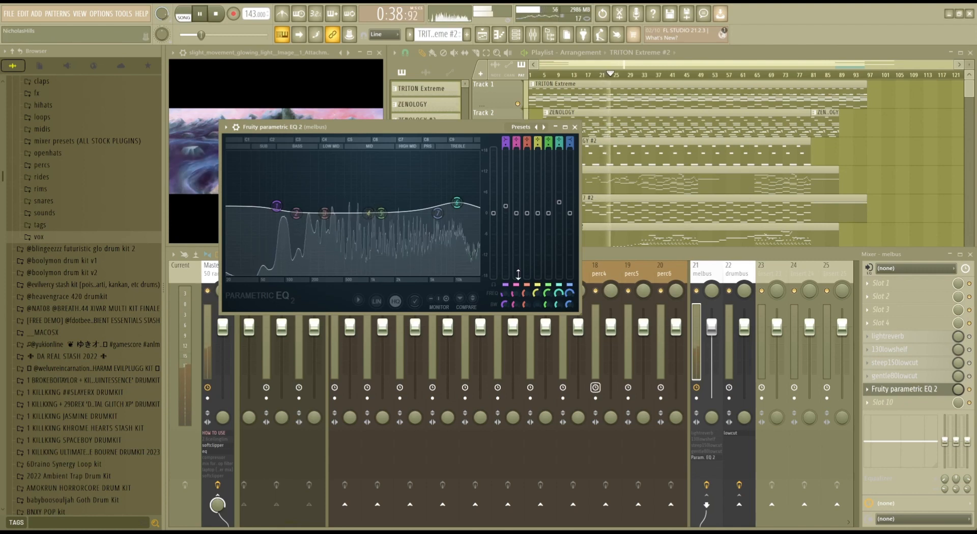
drag(538, 216, 537, 179)
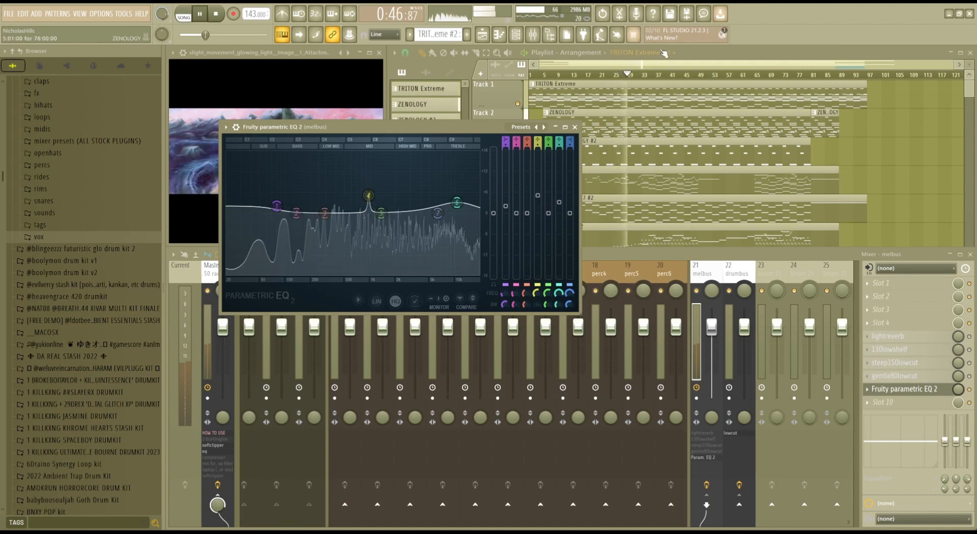
click(903, 152)
click(914, 152)
right_click(916, 153)
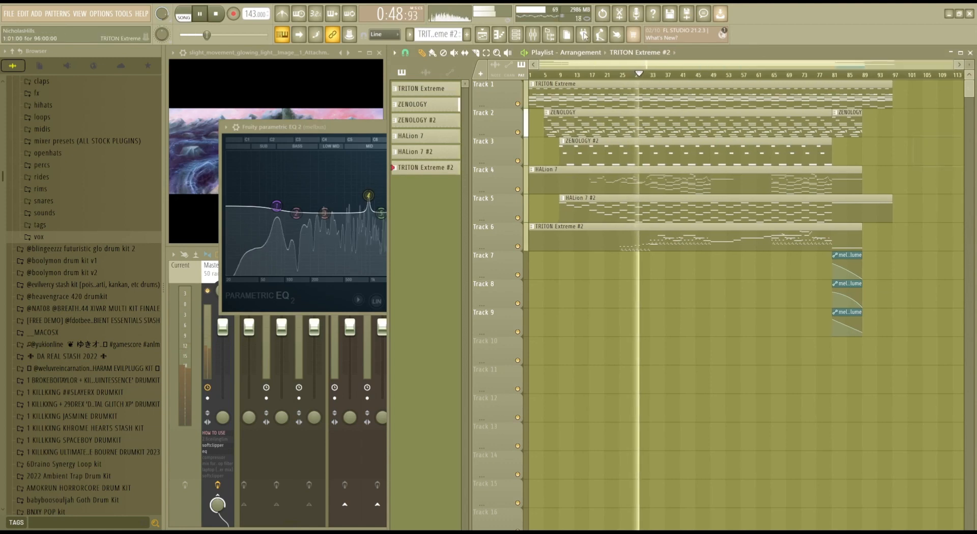
Inspect the mel1 to mel8 tracks in the mixer during playback and select the mel5 track.
click(514, 32)
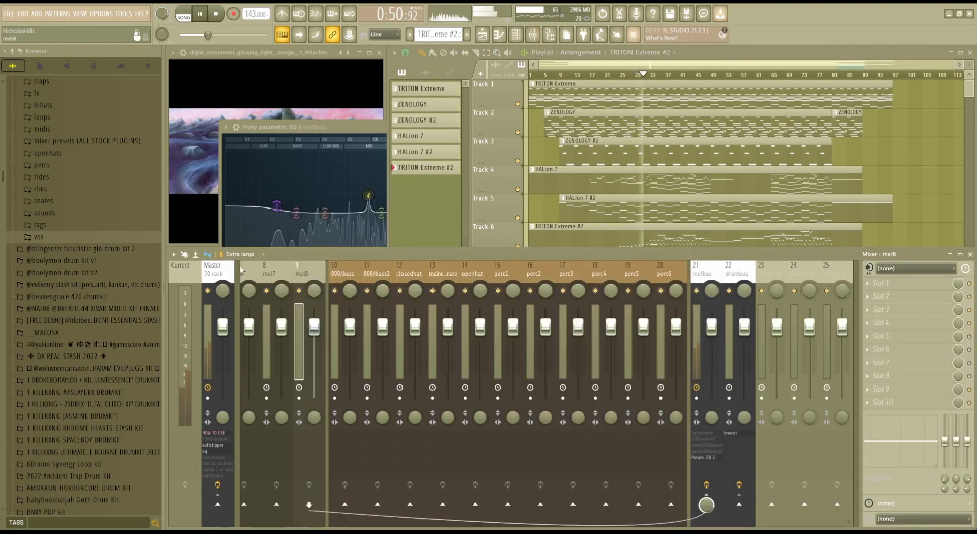
click(467, 262)
click(397, 263)
click(423, 262)
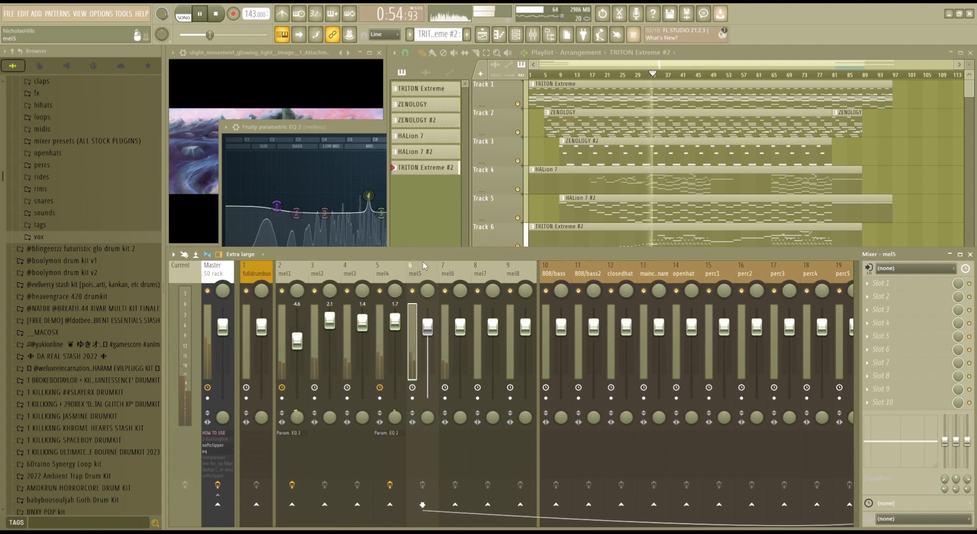
click(547, 69)
scroll(763, 148, down, 3)
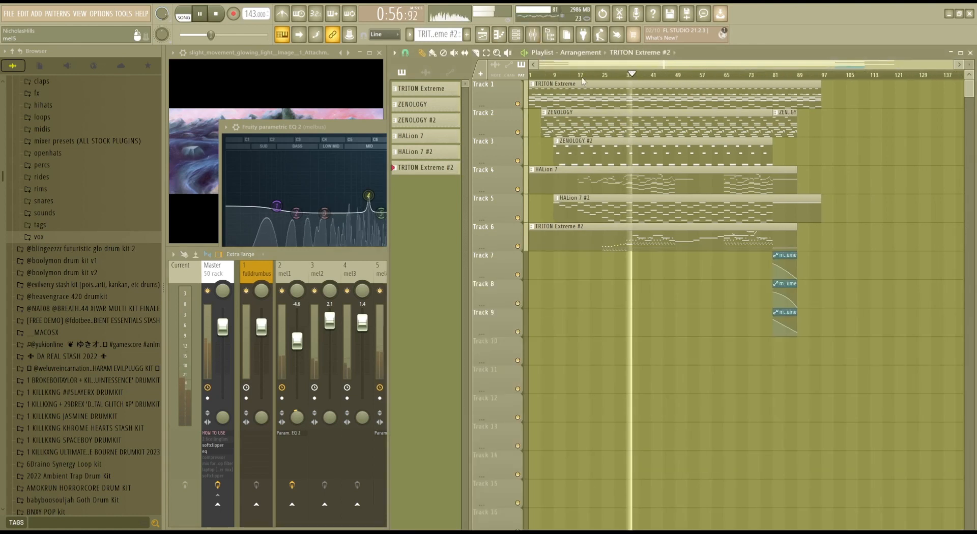
click(833, 159)
right_click(844, 162)
click(855, 162)
right_click(884, 182)
right_click(881, 159)
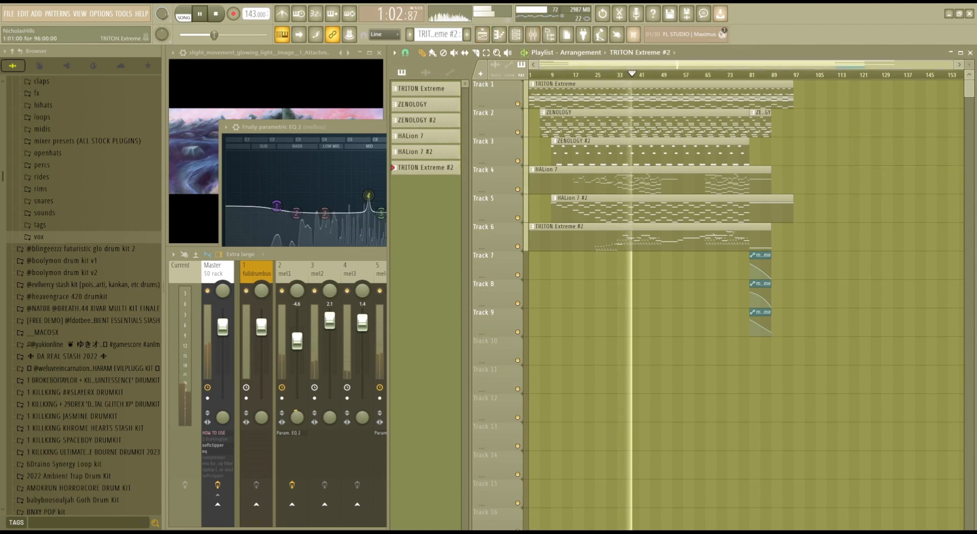
click(277, 55)
scroll(763, 294, up, 2)
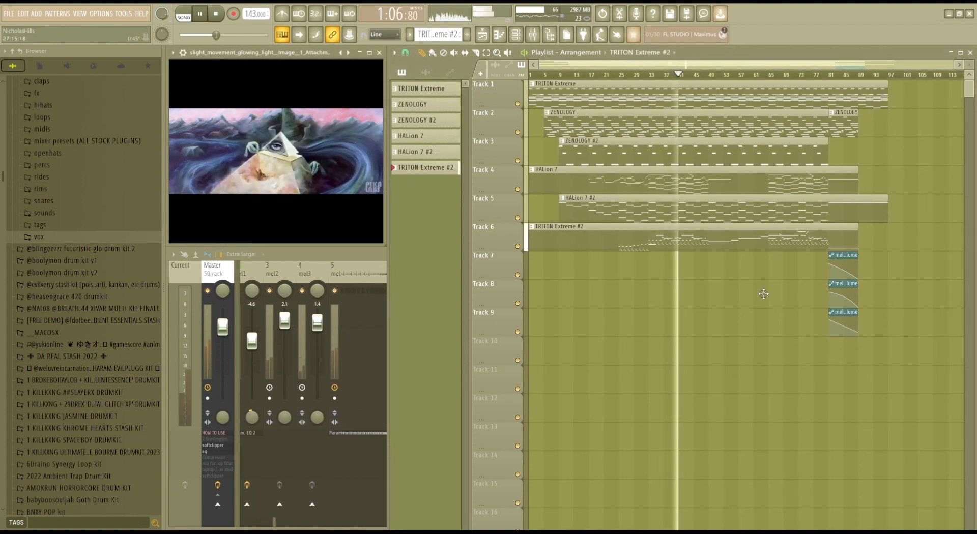
drag(825, 439, 822, 389)
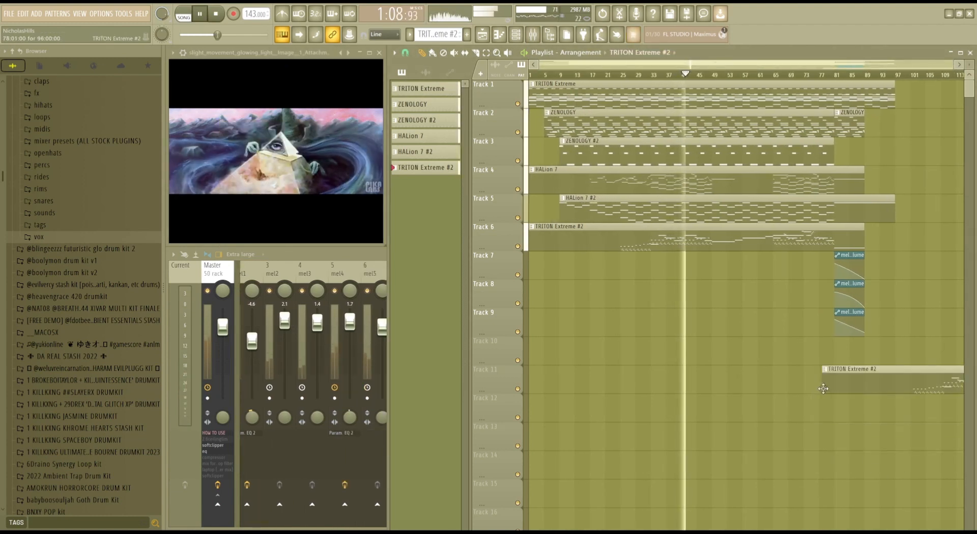
right_click(825, 391)
click(842, 414)
right_click(869, 418)
click(852, 414)
right_click(867, 416)
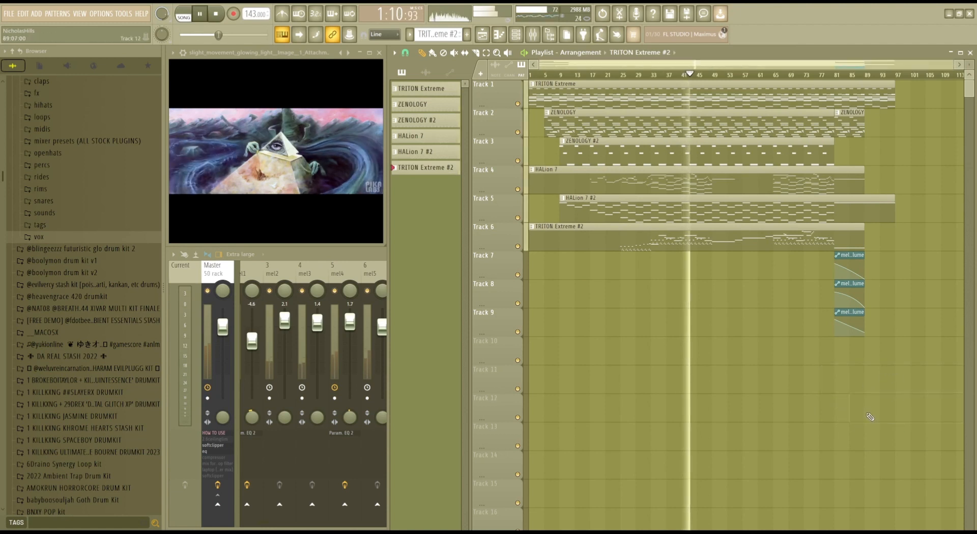
click(870, 417)
right_click(901, 419)
click(870, 416)
right_click(910, 407)
click(870, 418)
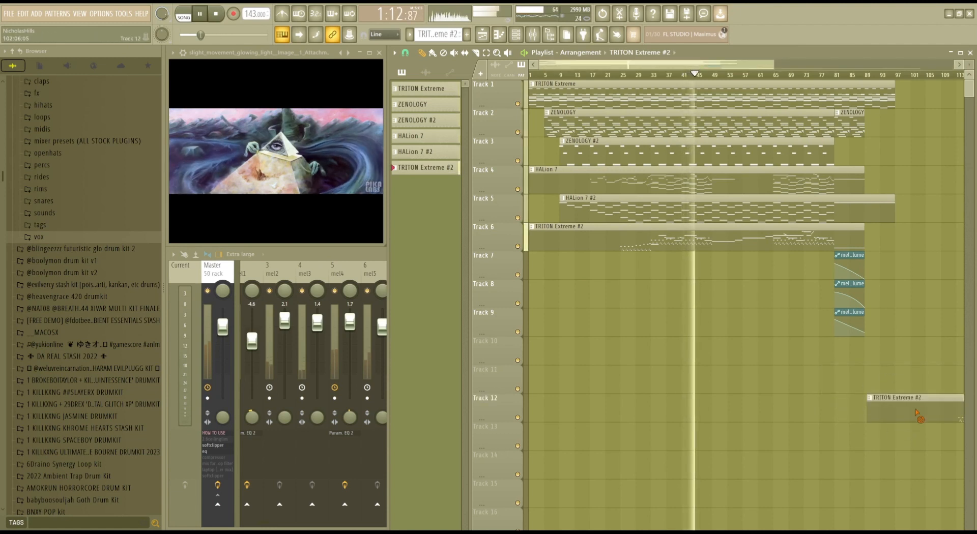
right_click(915, 411)
click(869, 408)
right_click(897, 419)
click(862, 405)
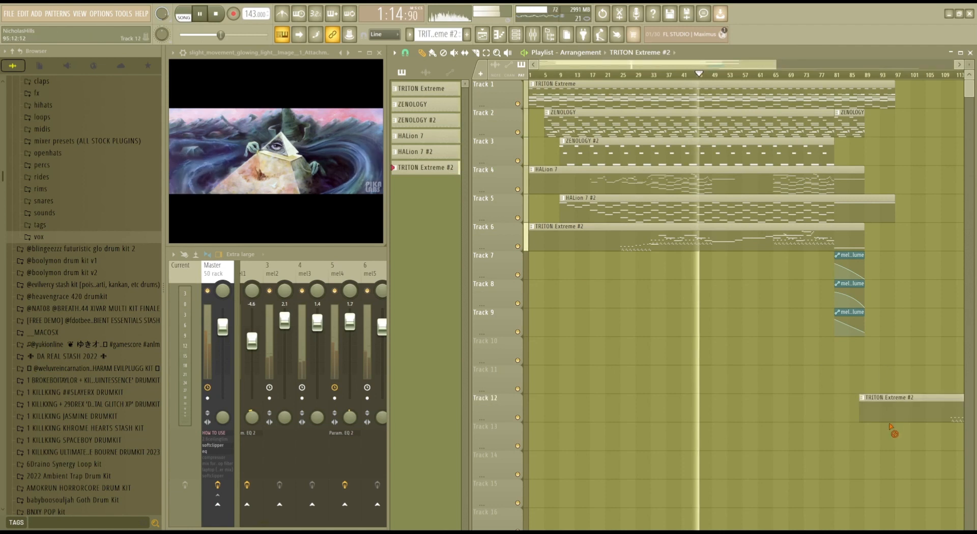
right_click(889, 420)
click(866, 410)
right_click(889, 419)
click(812, 410)
right_click(840, 420)
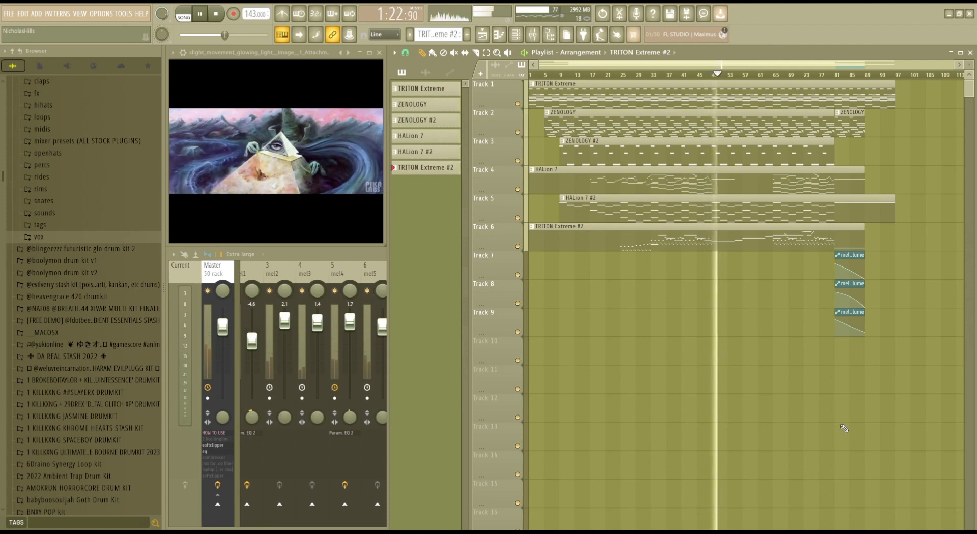
Examine the HALion 7 #2 notes between bars 37 and 81 in the piano roll, selecting groups in the lower octaves, and close it.
double_click(747, 198)
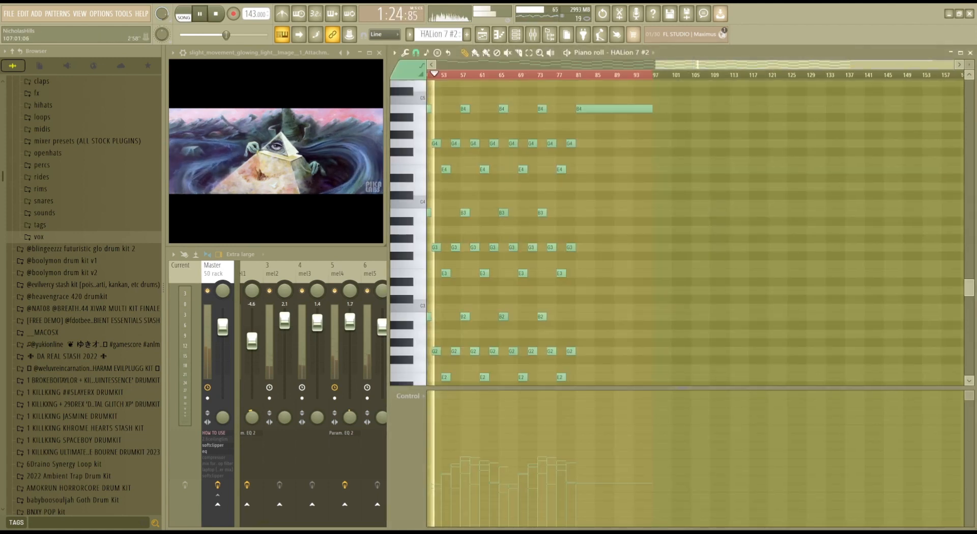
drag(701, 65, 624, 67)
scroll(661, 178, down, 5)
drag(580, 285, 528, 184)
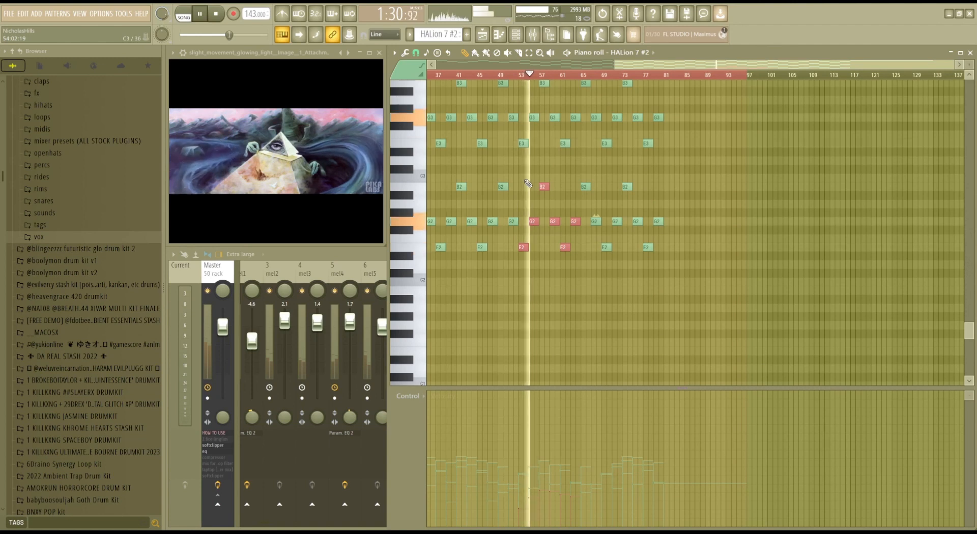
scroll(579, 204, up, 2)
drag(579, 204, 549, 128)
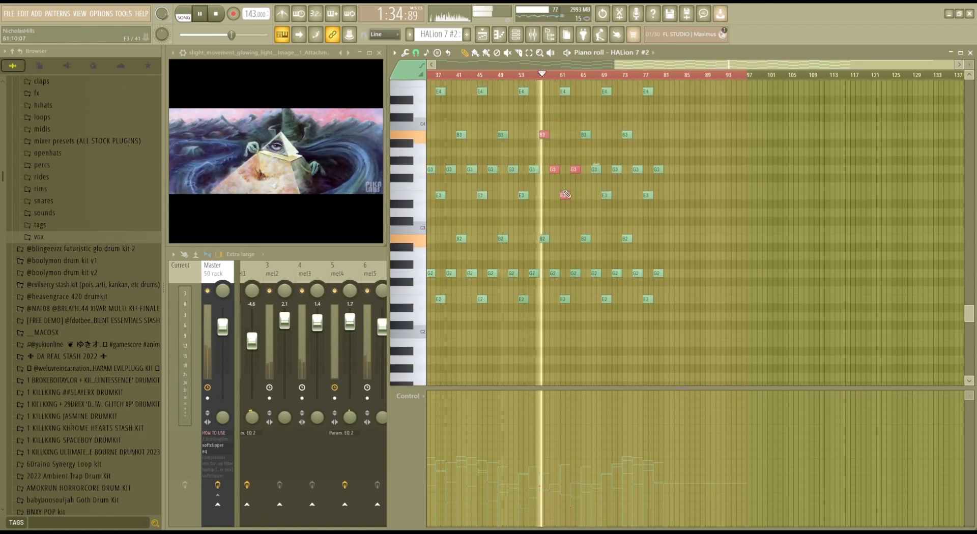
drag(575, 198, 575, 174)
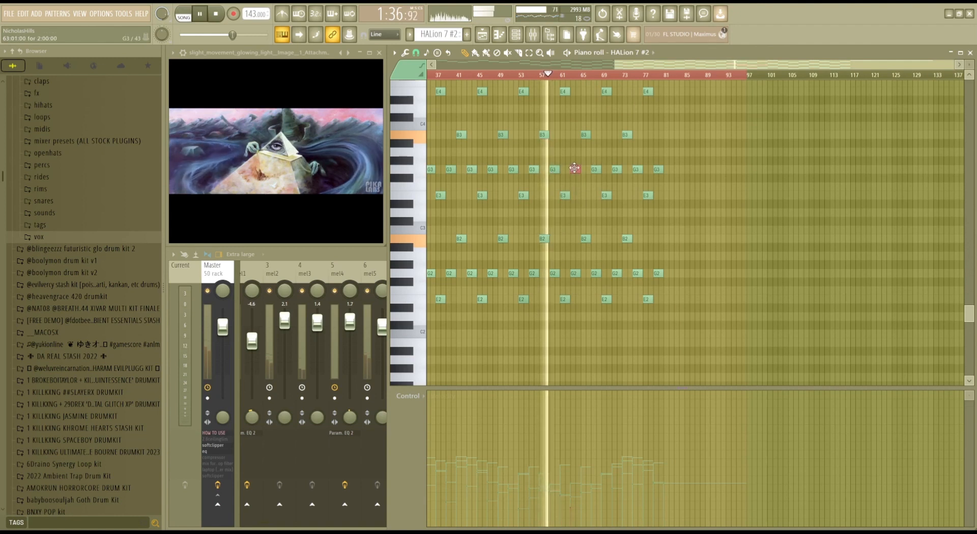
drag(576, 288, 576, 271)
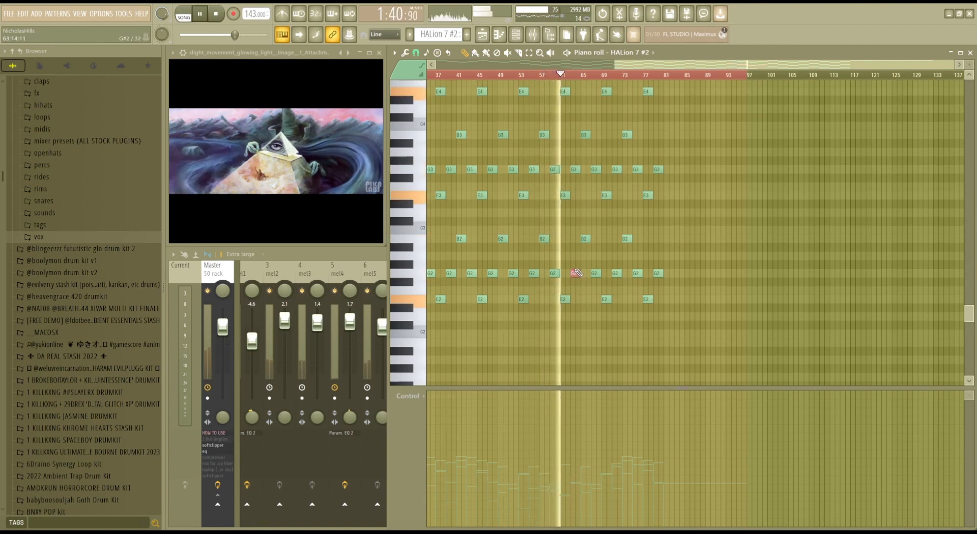
drag(582, 322, 621, 229)
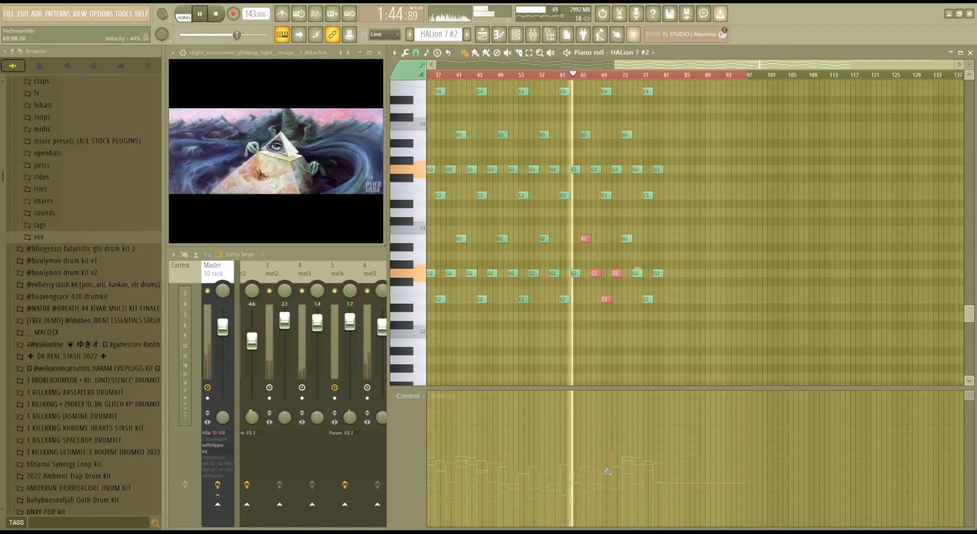
scroll(667, 274, up, 3)
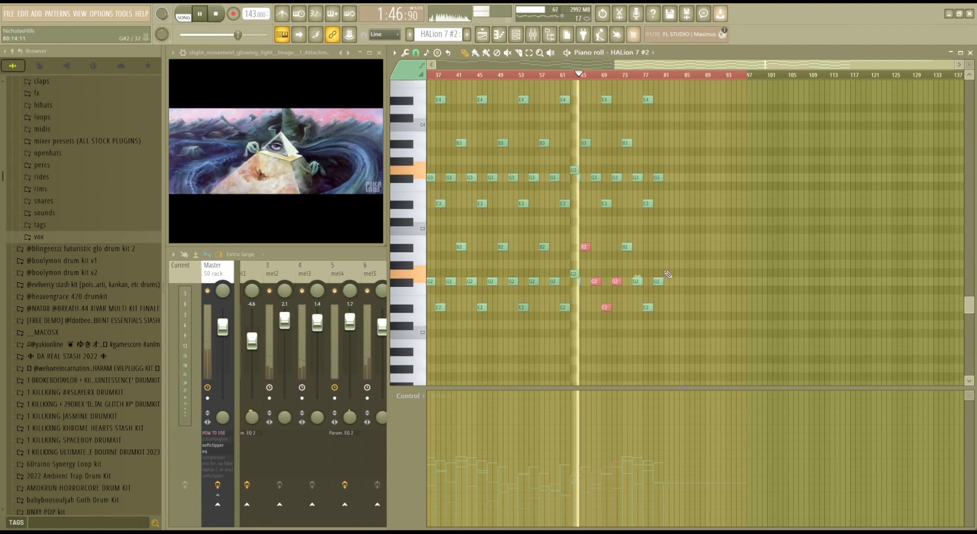
ctrl+click(677, 282)
scroll(681, 275, up, 4)
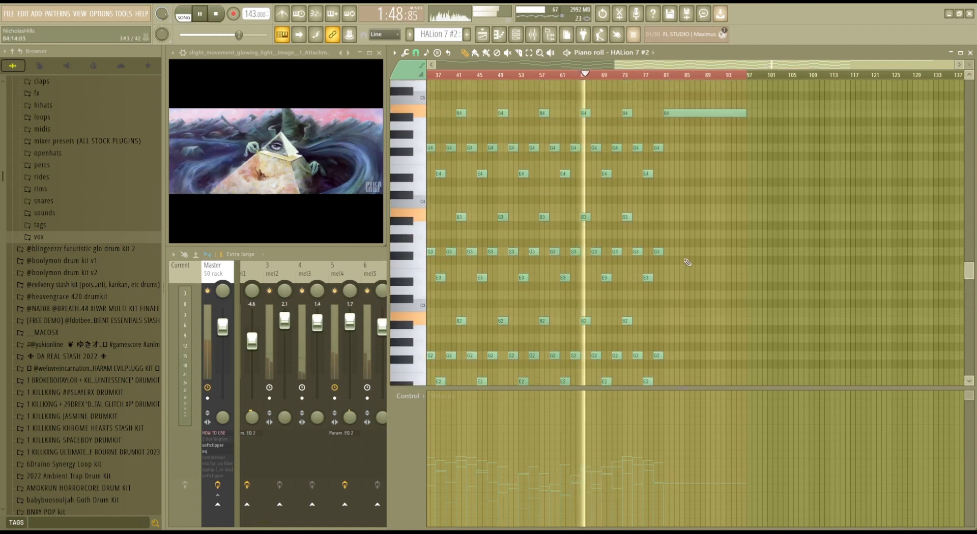
click(970, 53)
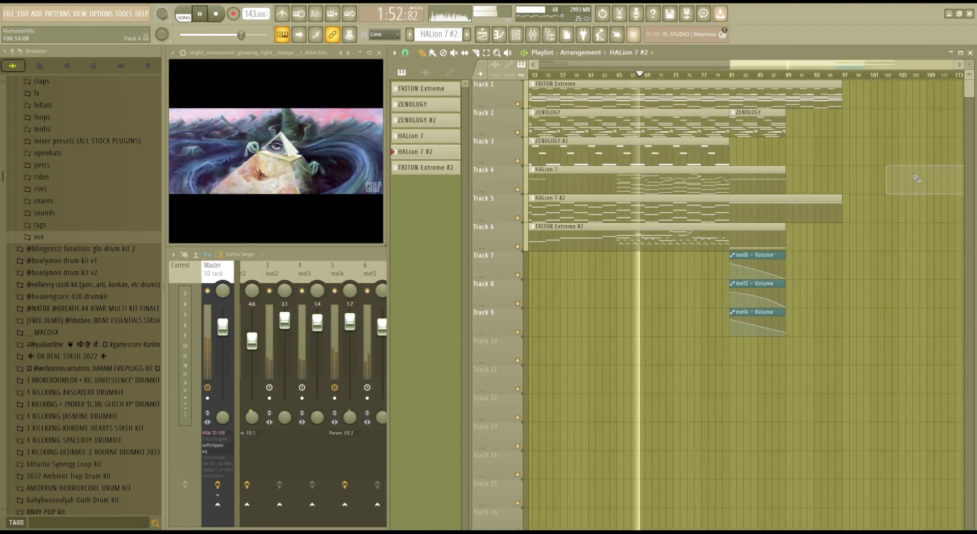
mouse_move(756, 65)
mouse_down()
mouse_move(751, 58)
mouse_move(755, 68)
mouse_up()
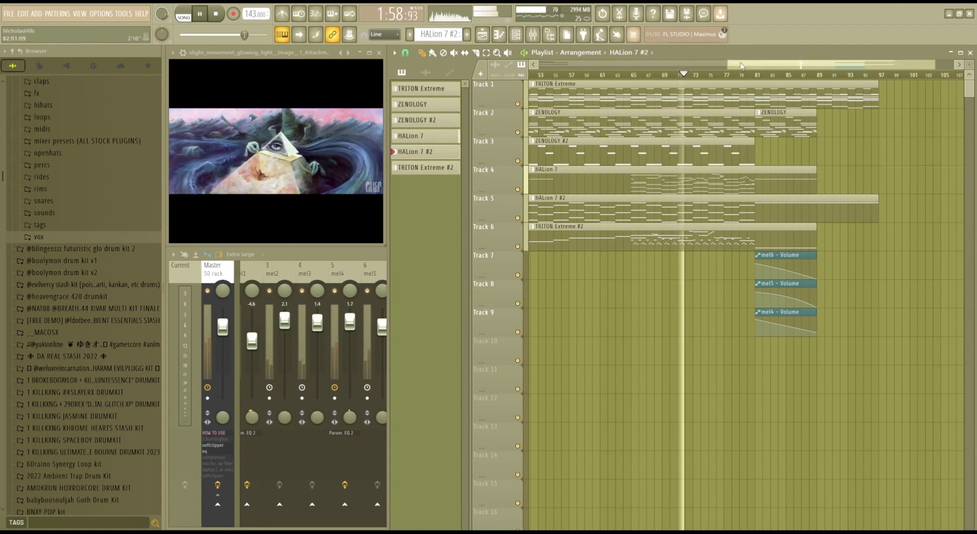
click(889, 176)
right_click(888, 176)
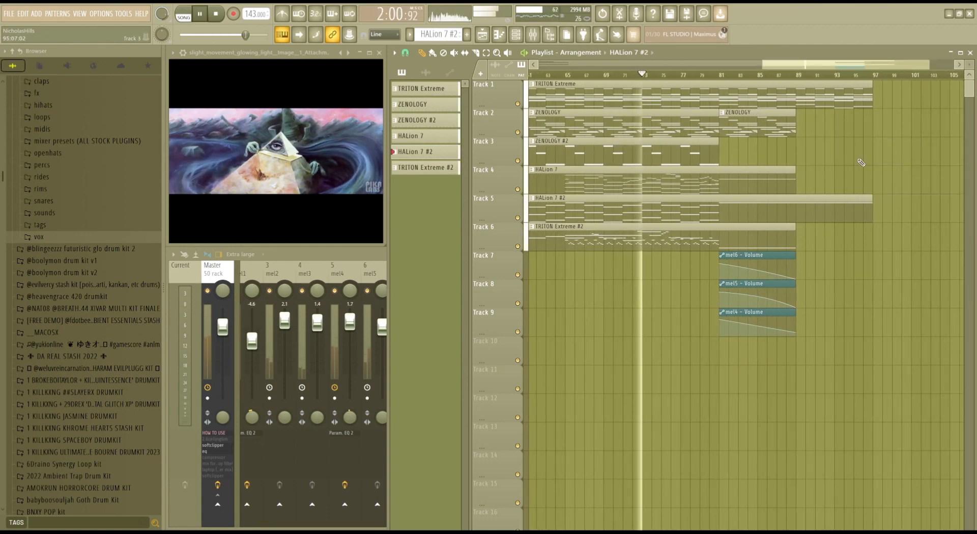
click(861, 160)
right_click(893, 161)
click(884, 159)
right_click(885, 162)
click(919, 158)
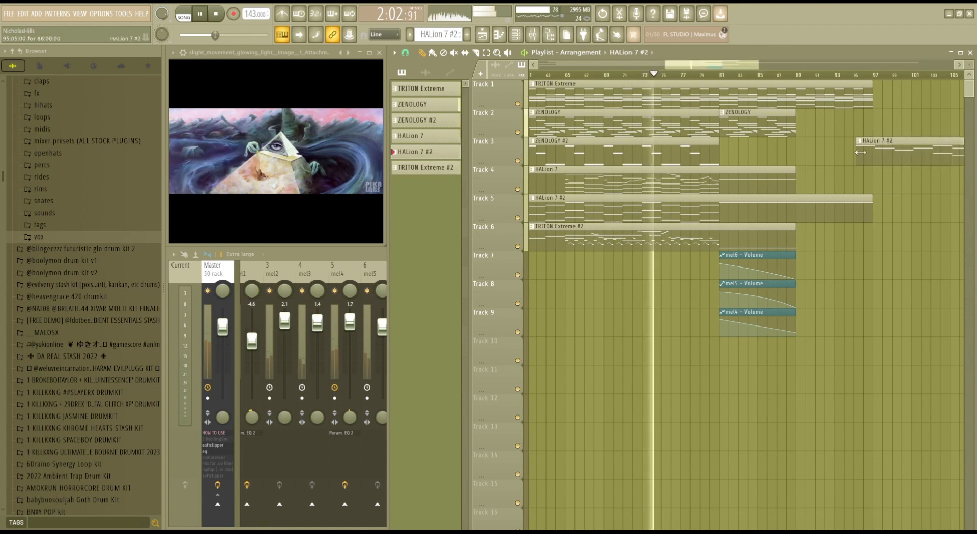
right_click(922, 161)
click(866, 162)
right_click(886, 163)
click(864, 163)
right_click(868, 164)
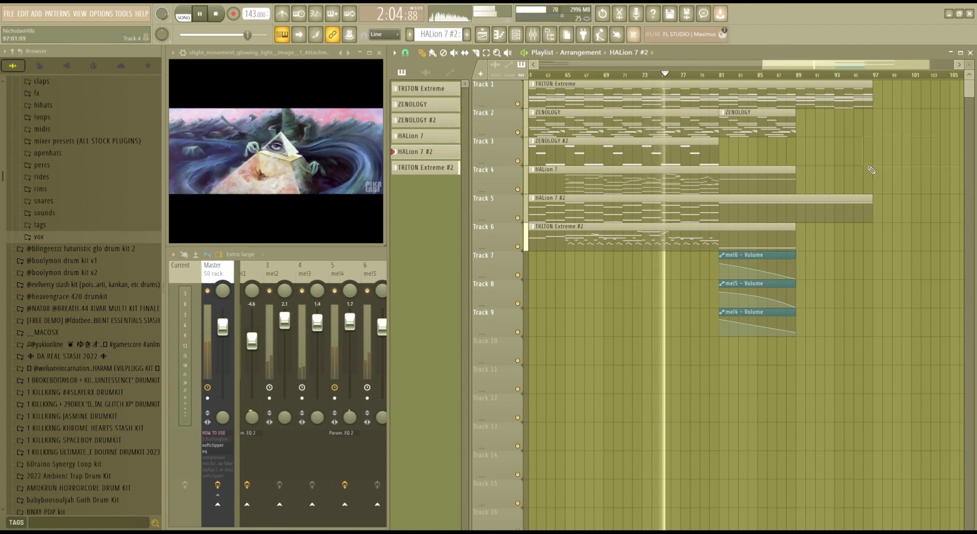
click(855, 162)
right_click(852, 163)
click(851, 162)
right_click(879, 164)
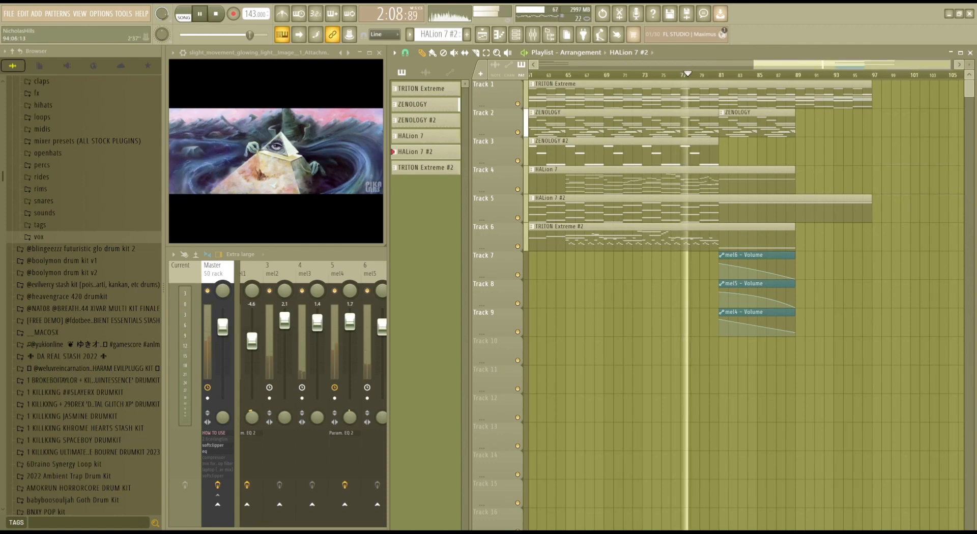
Review the end of the arrangement during playback, including the mel4, mel5 and mel6 volume automation from bar 81.
scroll(877, 270, down, 5)
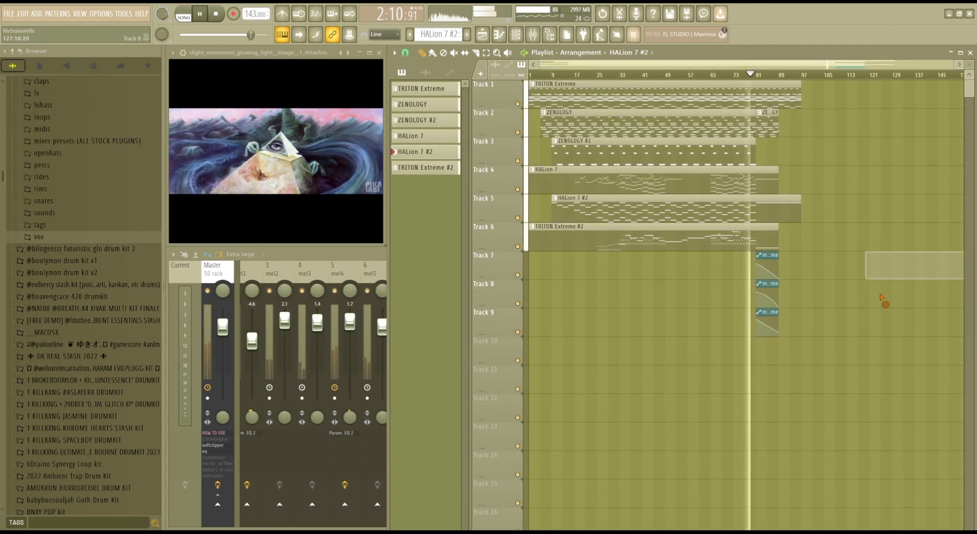
scroll(883, 299, up, 1)
scroll(597, 68, up, 2)
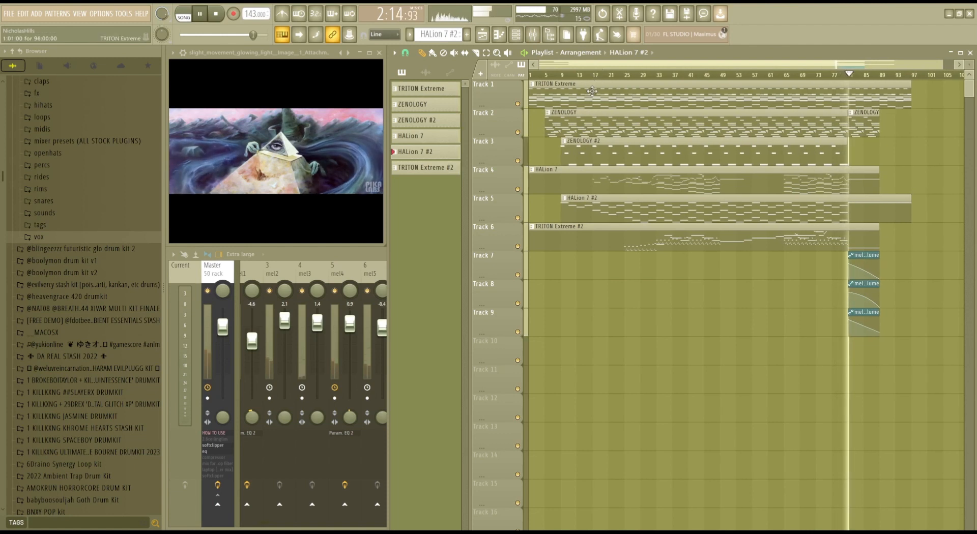
click(576, 85)
scroll(577, 85, down, 3)
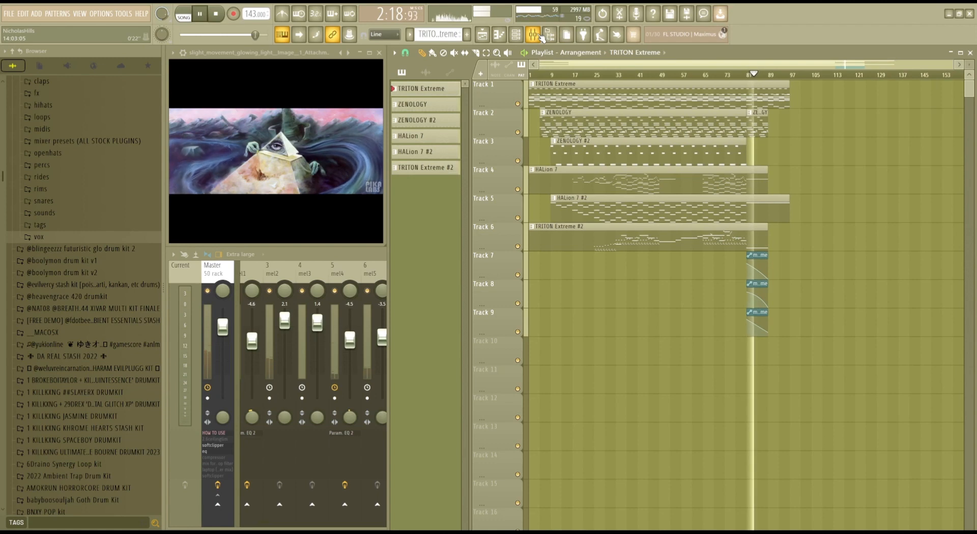
scroll(598, 67, up, 3)
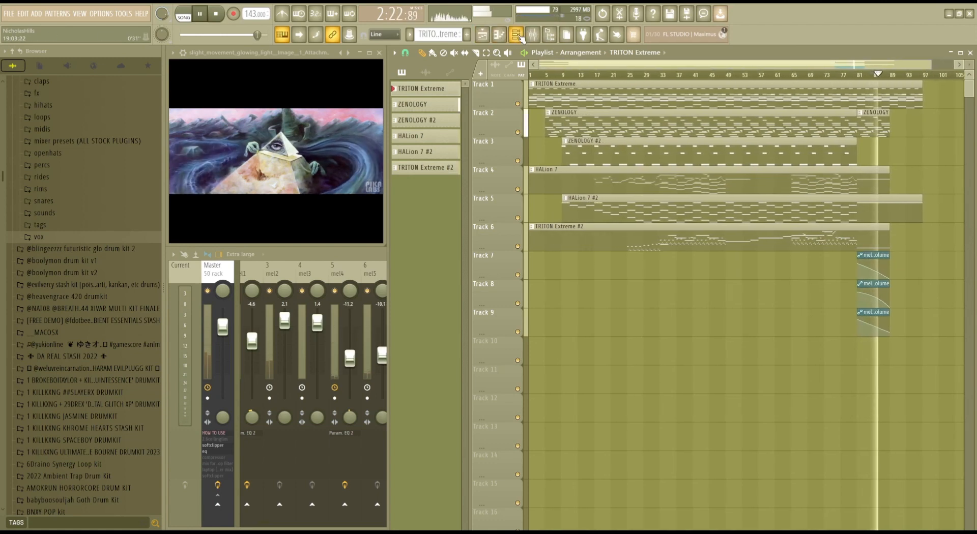
Show the channel rack, switch to the empty Pattern 7, and stop playback.
click(517, 35)
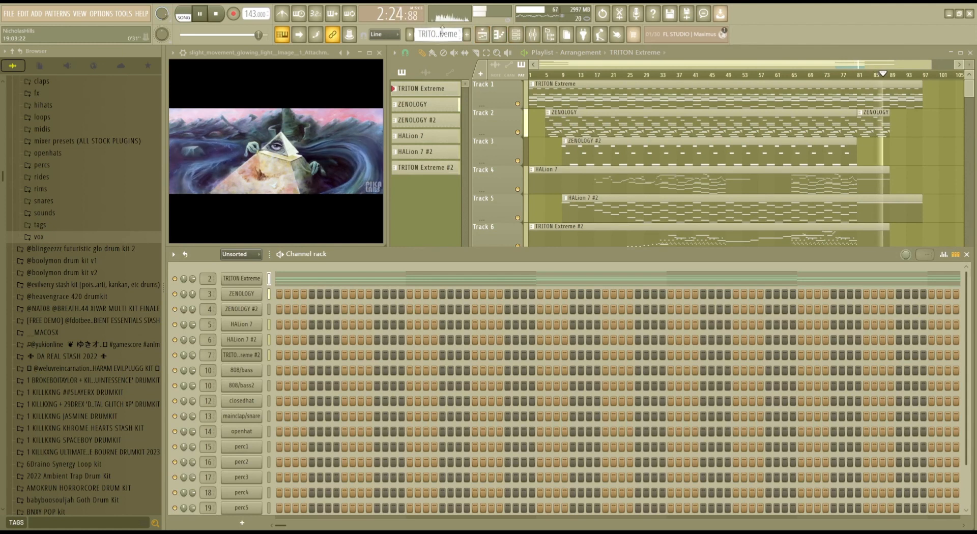
scroll(442, 31, down, 5)
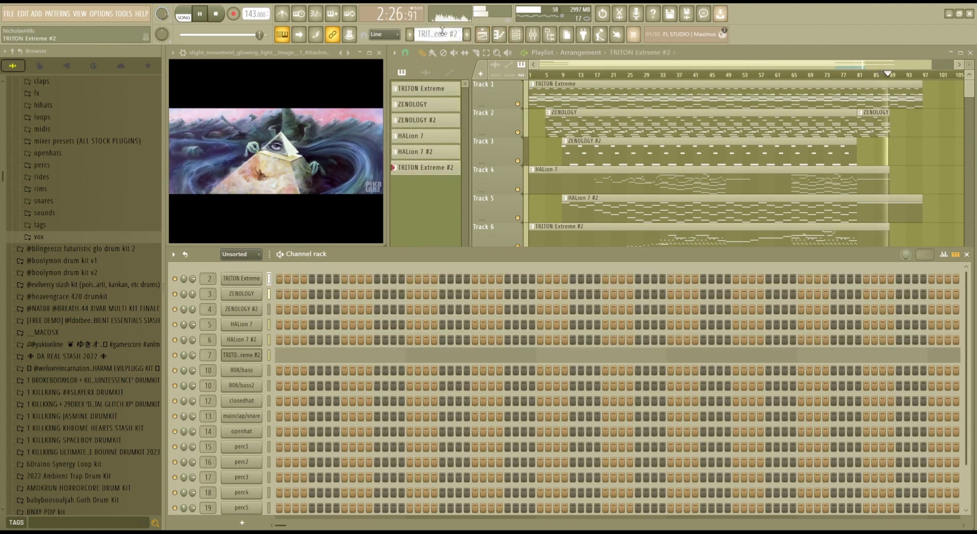
scroll(442, 30, down, 1)
click(216, 14)
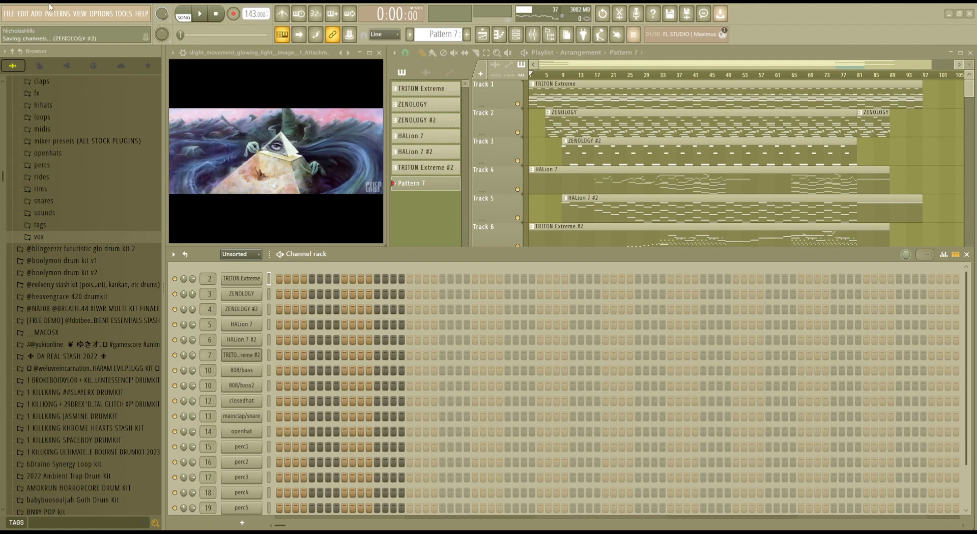
scroll(65, 310, up, 5)
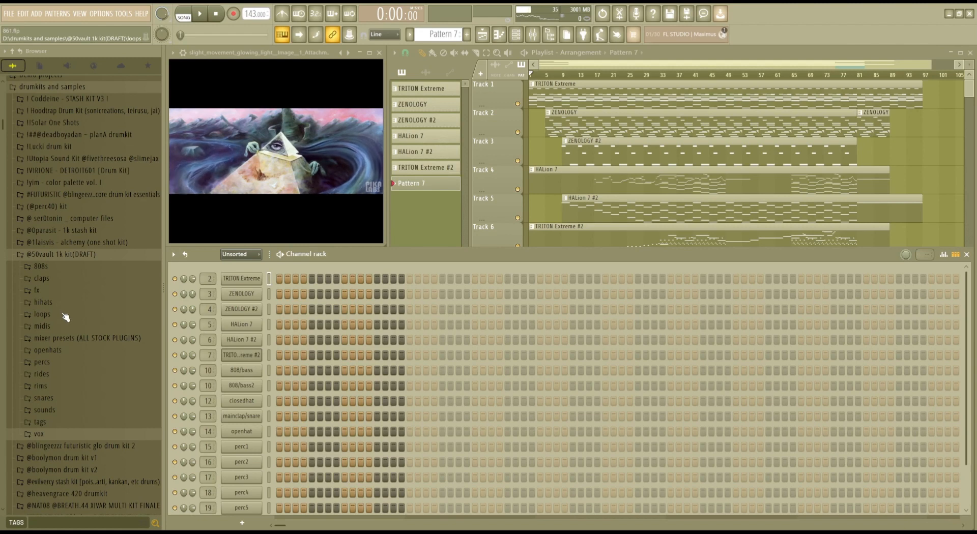
click(42, 278)
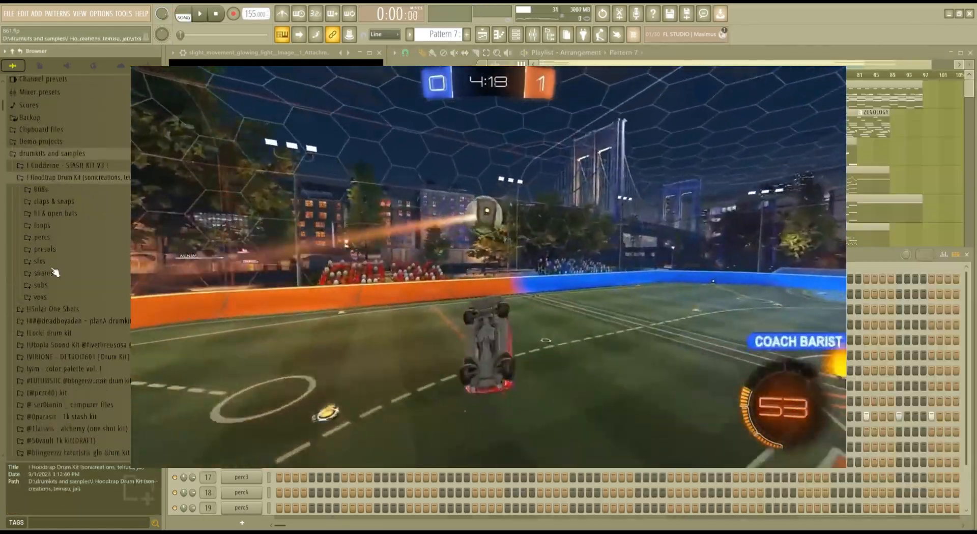
click(55, 272)
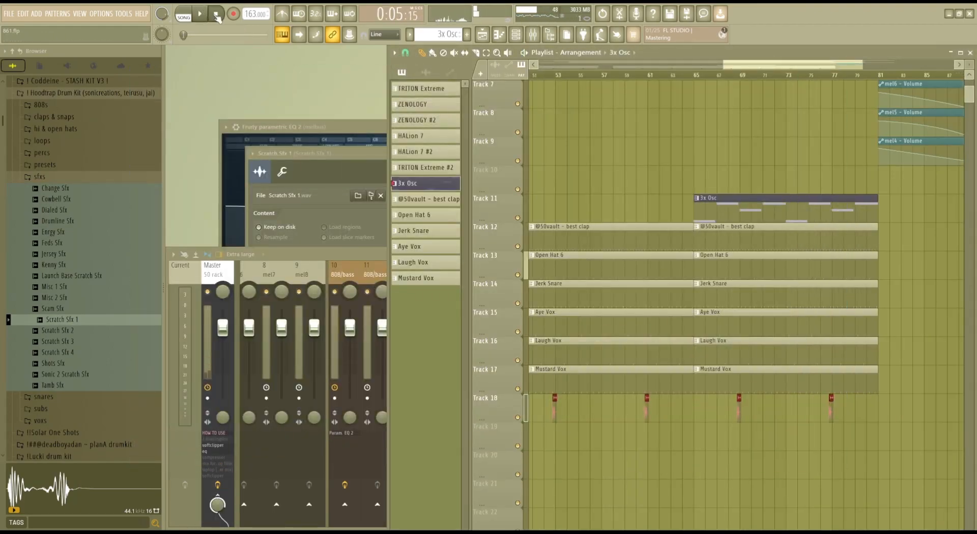
Delete the surplus Scratch Sfx 1 clips on Track 18, keeping those at bars 5, 21, 37 and 69.
scroll(758, 92, down, 5)
scroll(539, 244, up, 6)
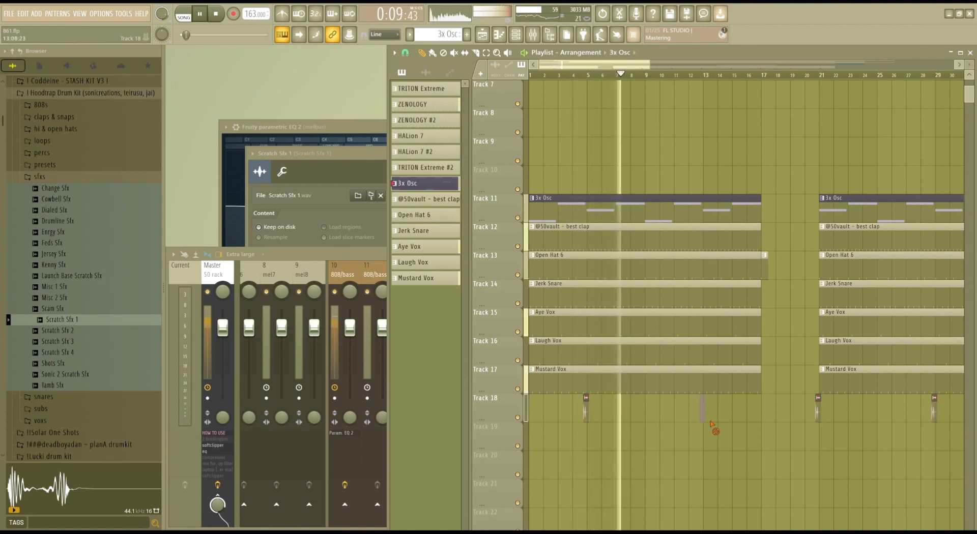
scroll(638, 307, down, 4)
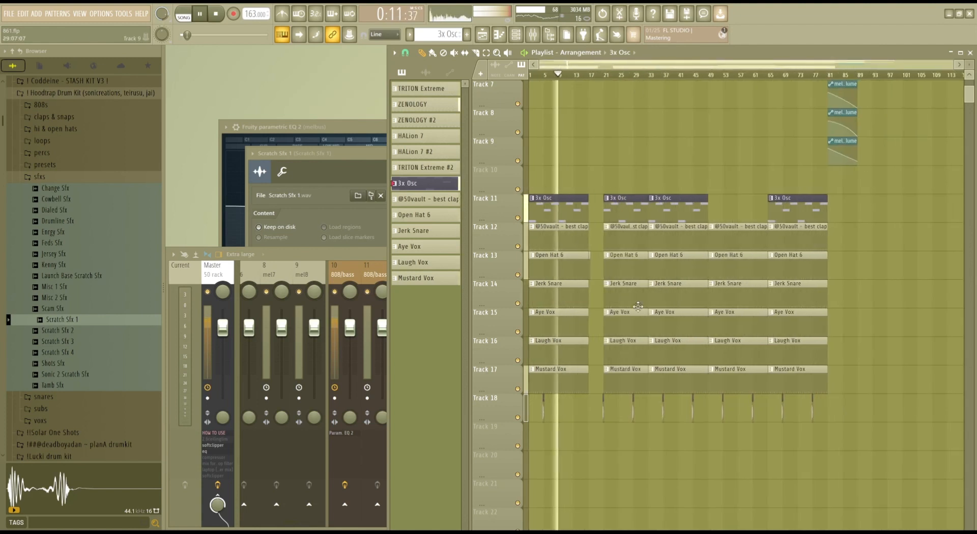
scroll(644, 414, down, 1)
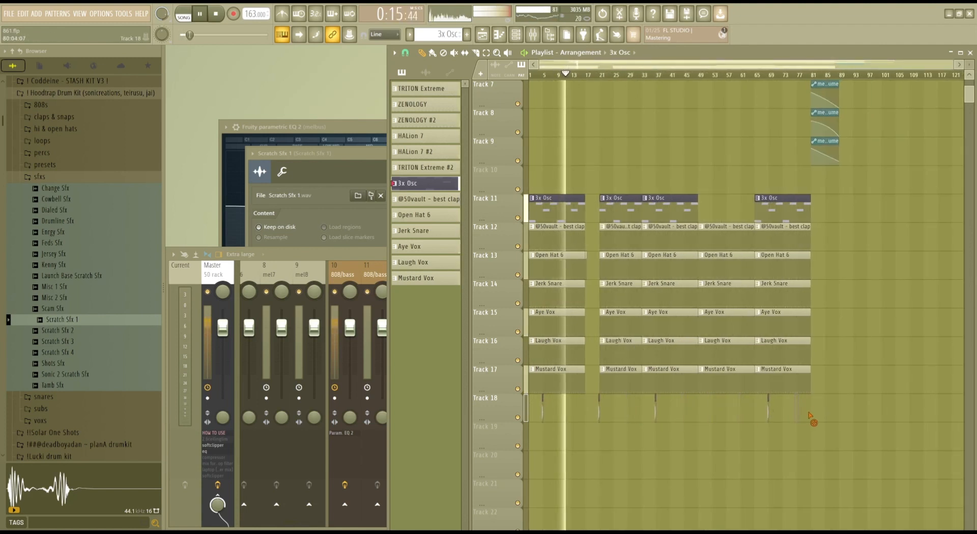
Review the drum tracks and the melody tracks up to Track 1 in the playlist during playback.
scroll(607, 194, up, 5)
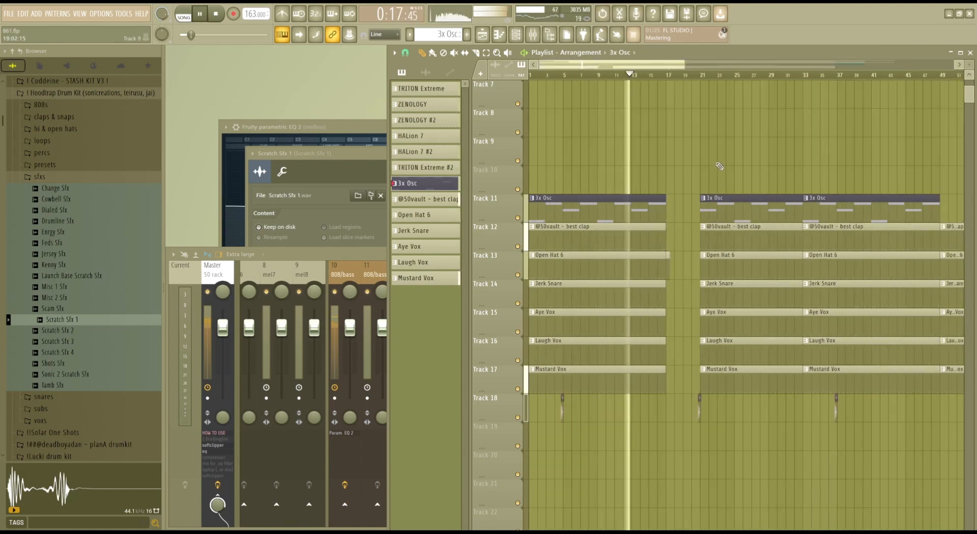
scroll(608, 194, up, 3)
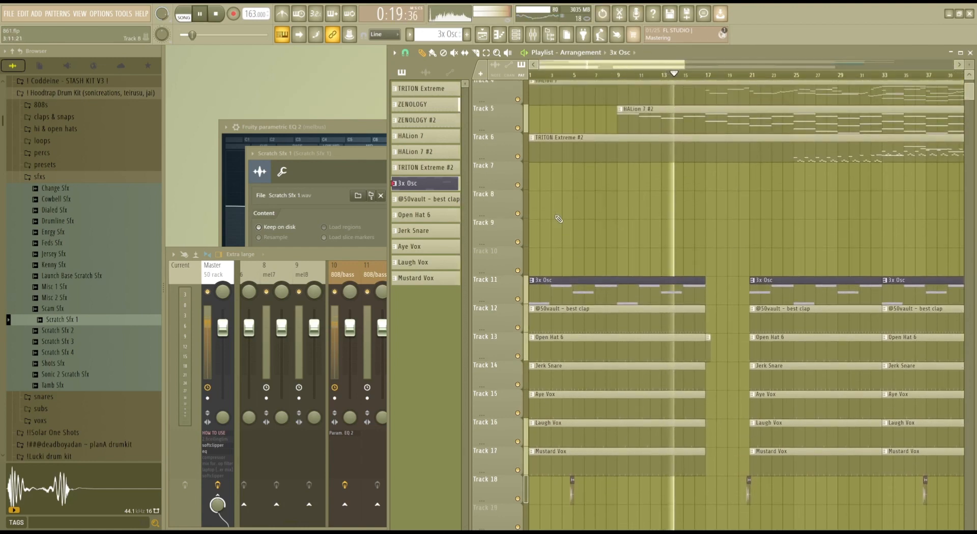
click(555, 187)
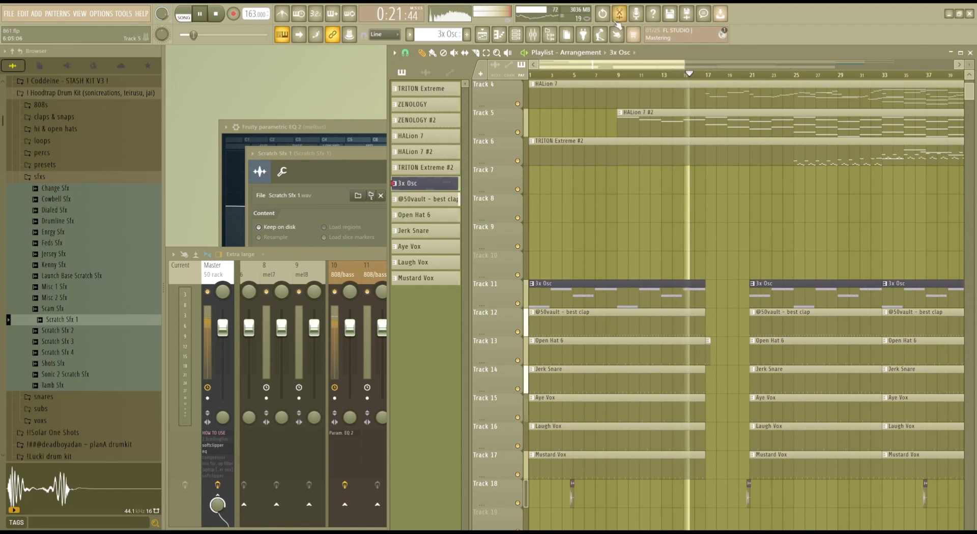
scroll(607, 113, up, 3)
scroll(607, 113, up, 1)
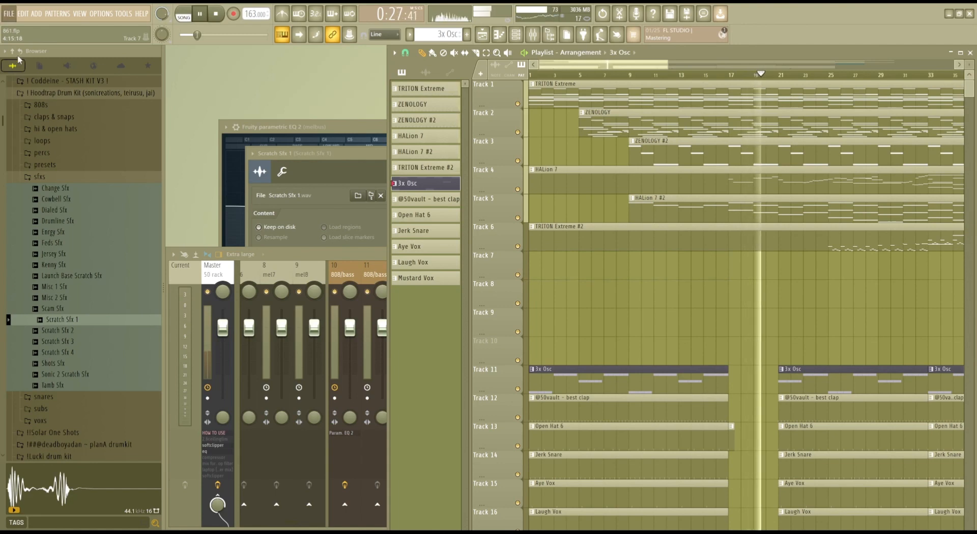
Preview the Tamb Sfx, Sonic 2 Scratch Sfx and Shots Sfx samples in the Hoodtrap kit's sfxs folder.
click(59, 181)
click(60, 182)
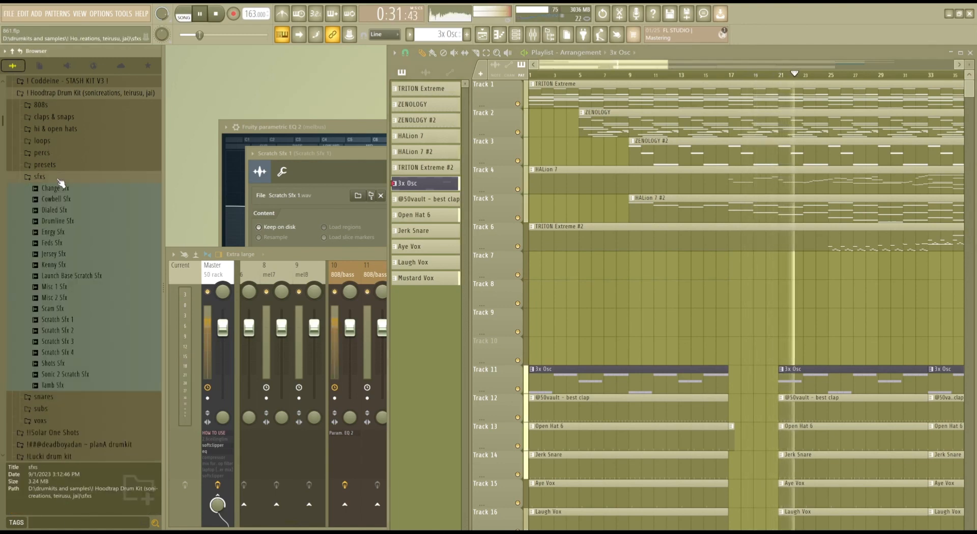
click(58, 385)
click(58, 376)
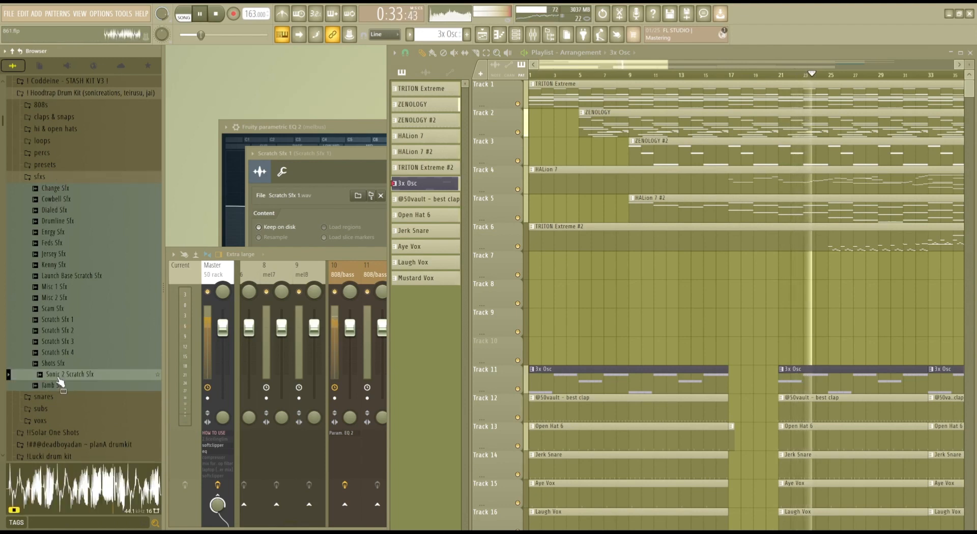
click(57, 366)
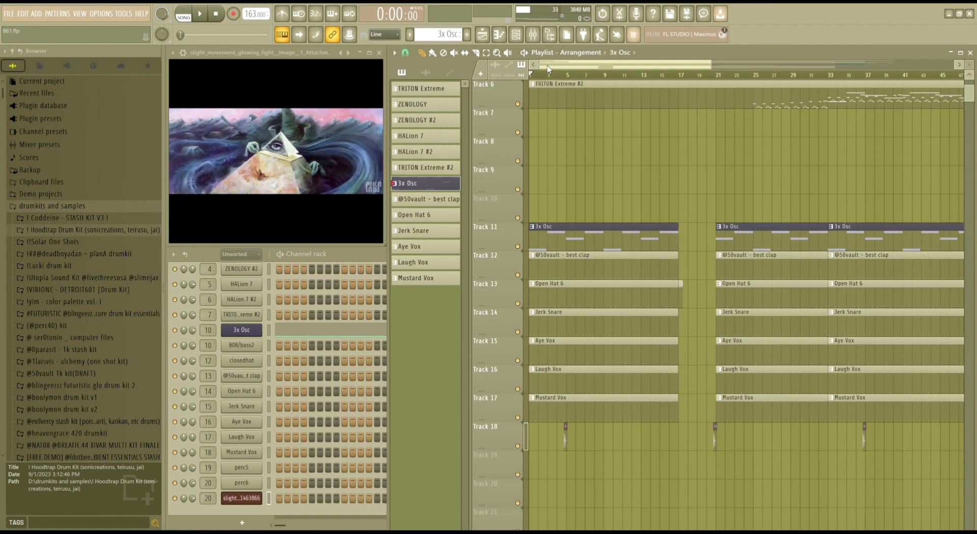
Play the full arrangement from the start and stop playback.
key(space)
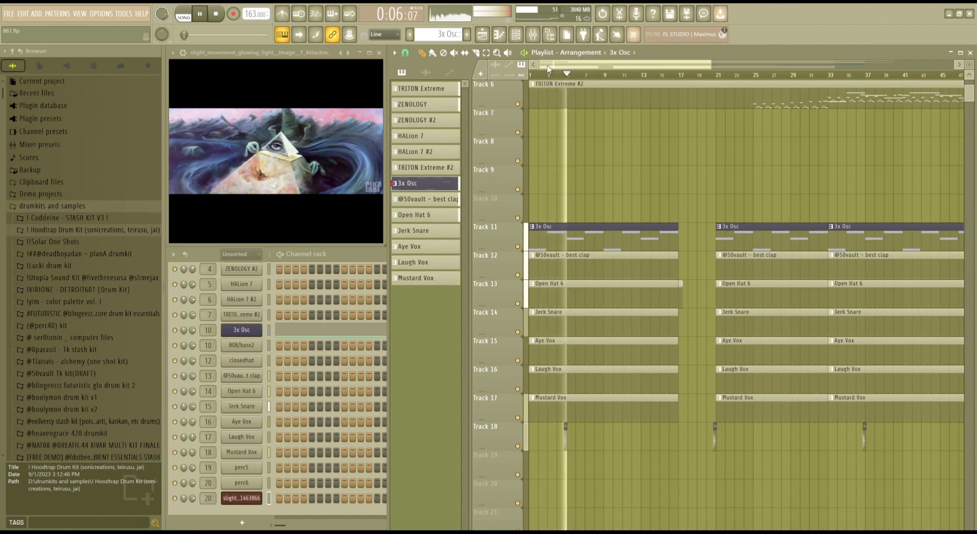
key(space)
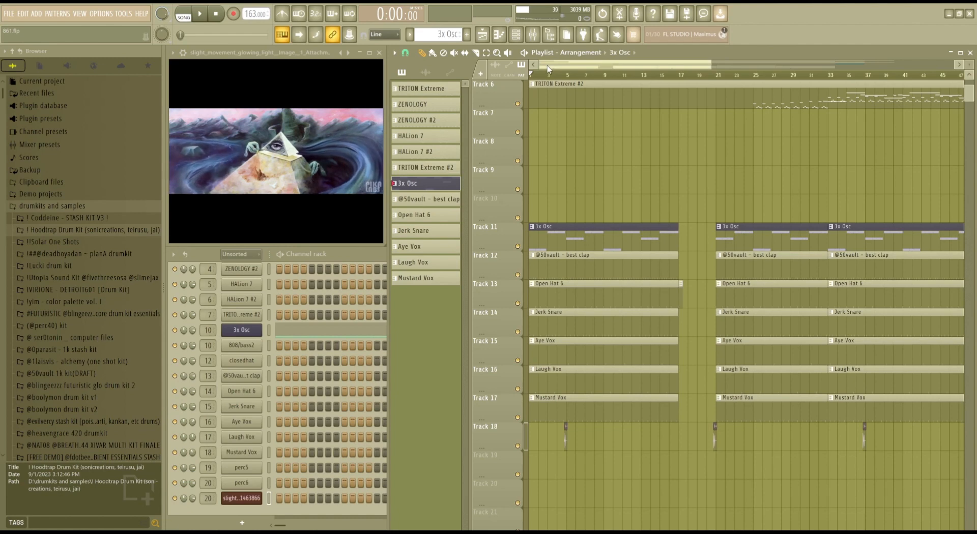
Mute the drum tracks in the playlist, keeping the melody Tracks 1 to 6 and automation Tracks 7 to 9 enabled.
scroll(524, 105, up, 5)
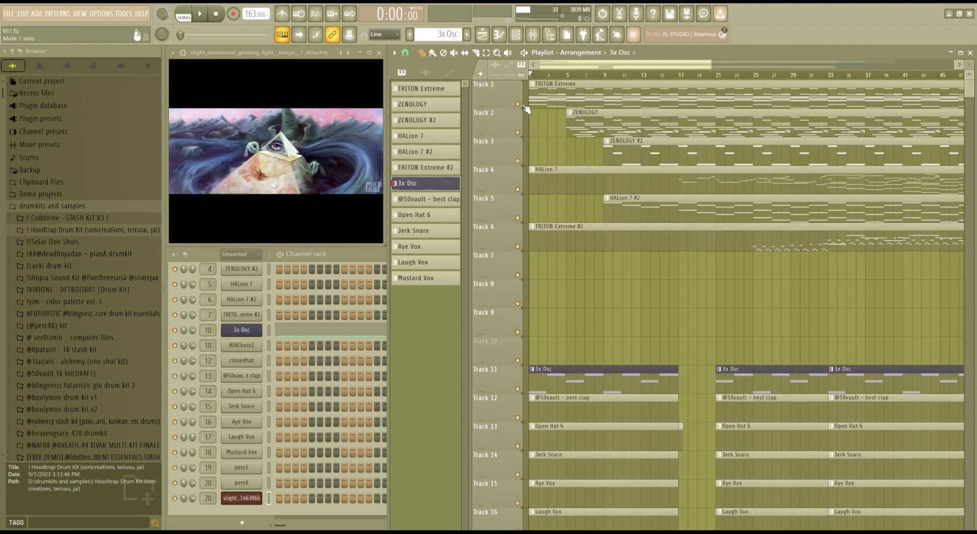
right_click(523, 105)
click(523, 133)
click(523, 162)
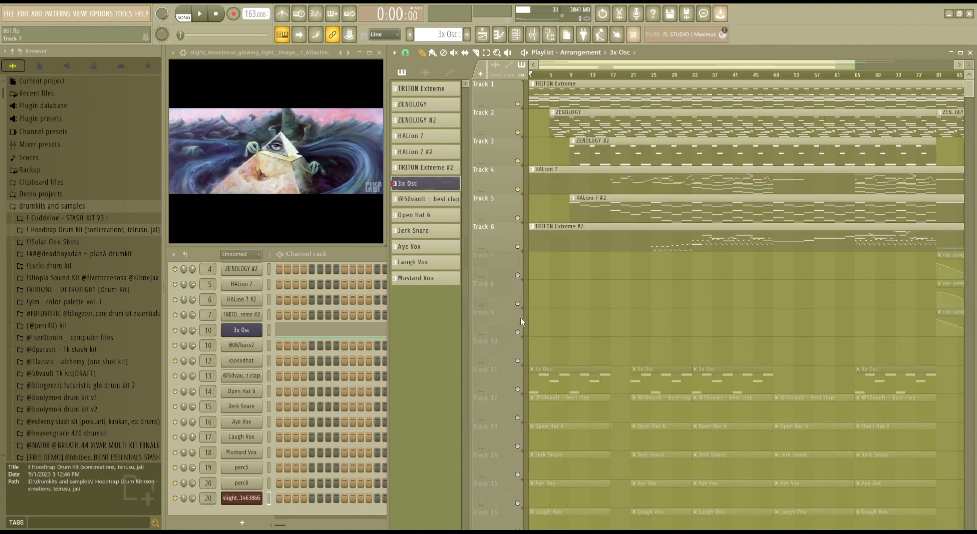
click(518, 275)
click(517, 303)
click(517, 332)
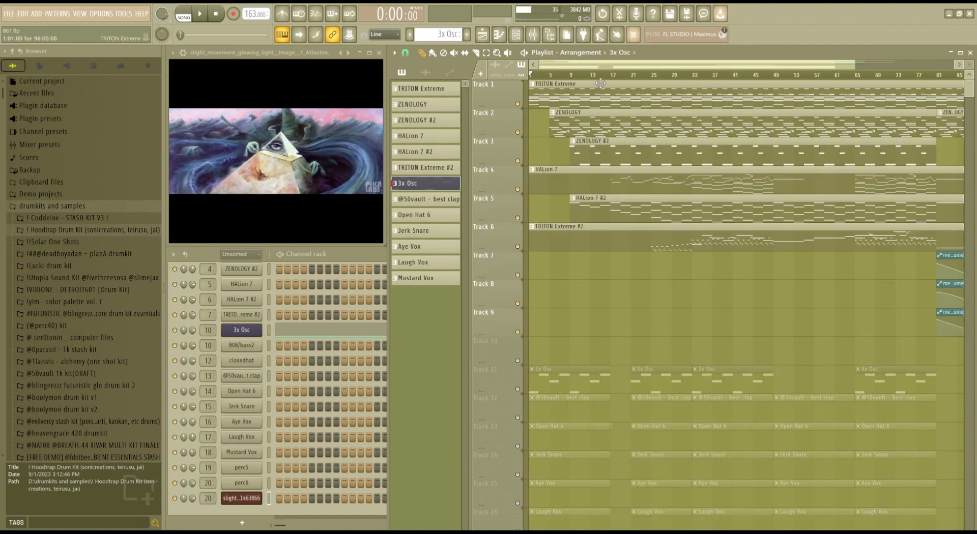
On the melbus mixer track, disable gentle80lowcut and toggle Fruity parametric EQ 2 off and back on.
scroll(600, 83, down, 2)
click(532, 34)
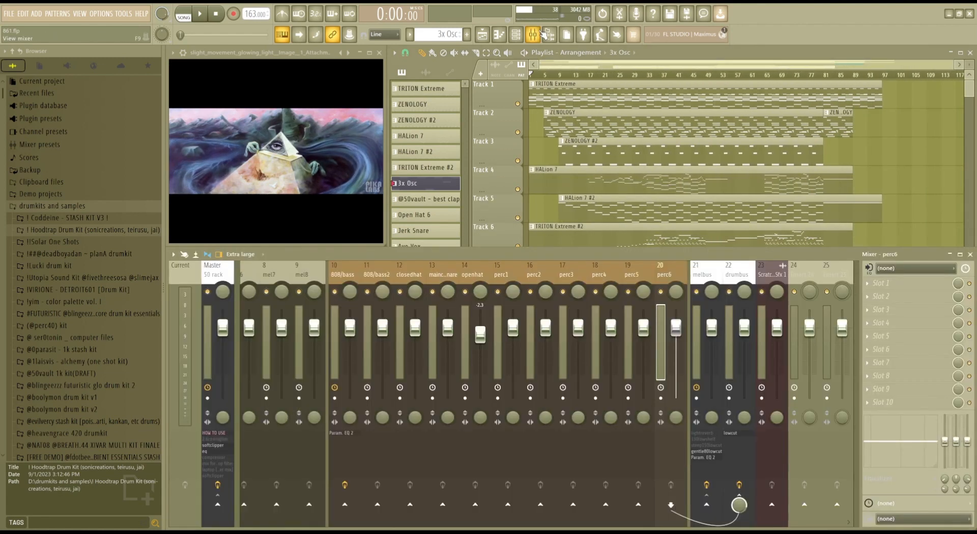
click(713, 266)
click(969, 389)
click(616, 35)
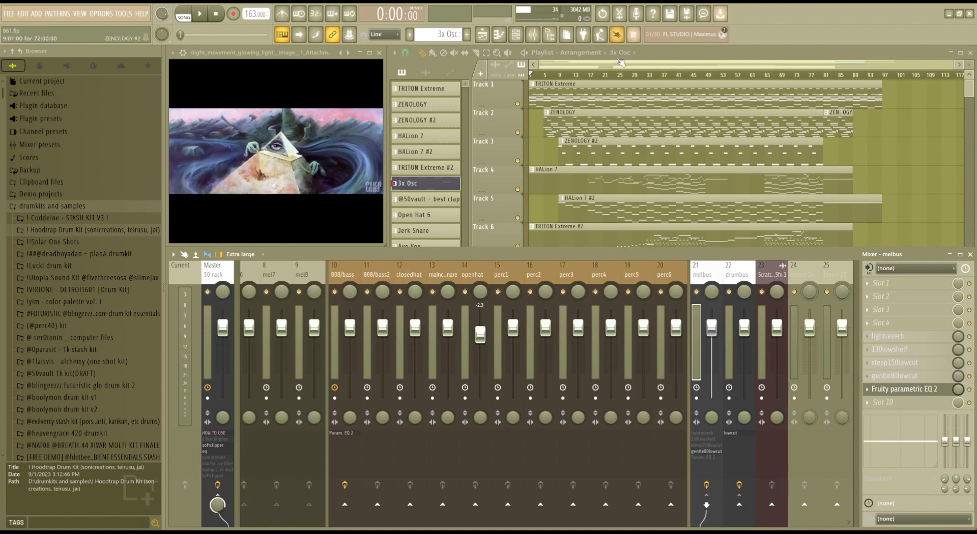
click(621, 62)
scroll(621, 73, up, 1)
click(532, 34)
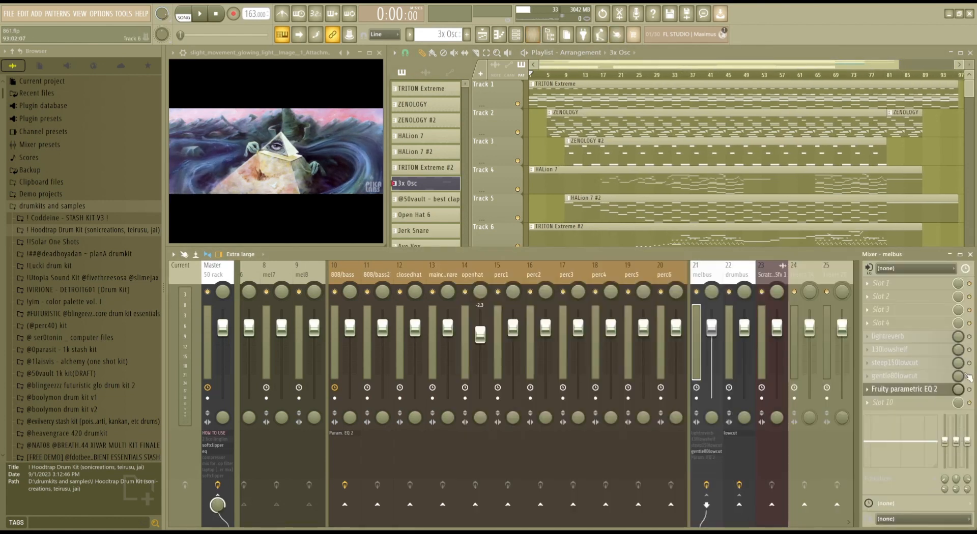
click(969, 389)
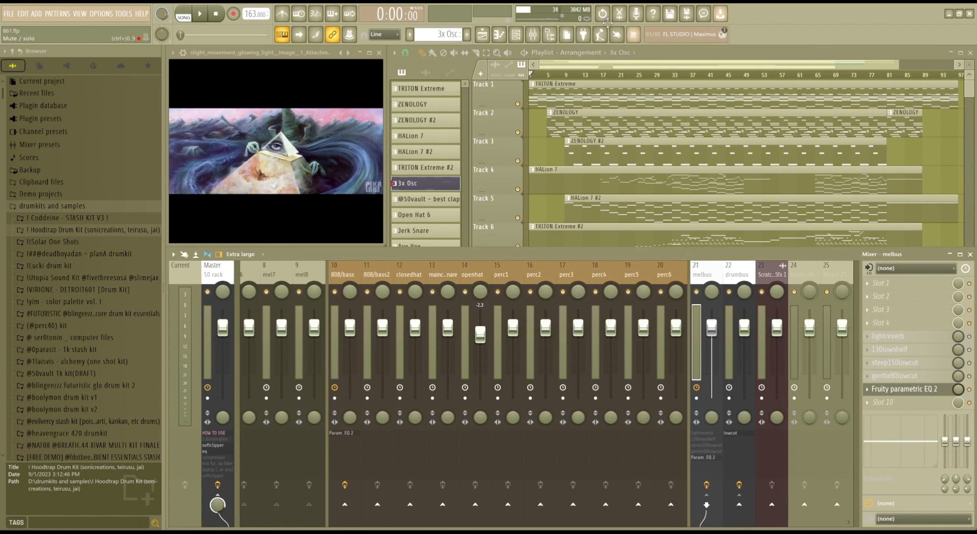
Select the TRITON Extreme pattern from its clip on Track 1 of the playlist.
click(574, 64)
scroll(575, 65, up, 3)
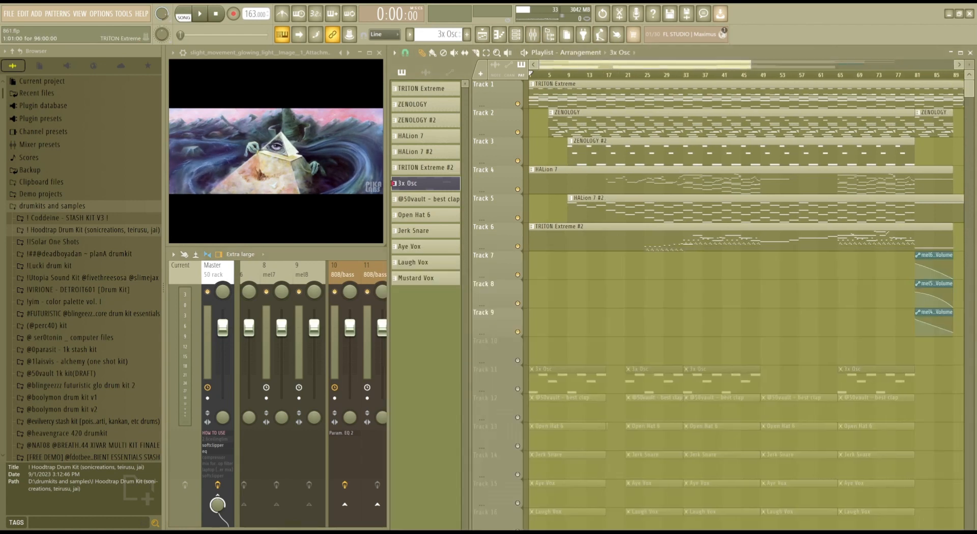
click(691, 333)
right_click(693, 329)
click(574, 84)
scroll(572, 75, down, 2)
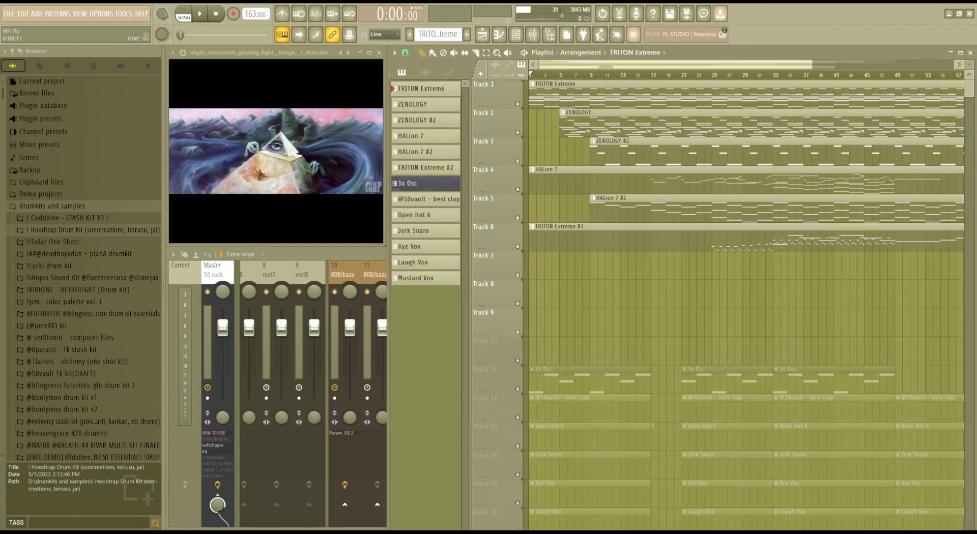
scroll(580, 64, down, 2)
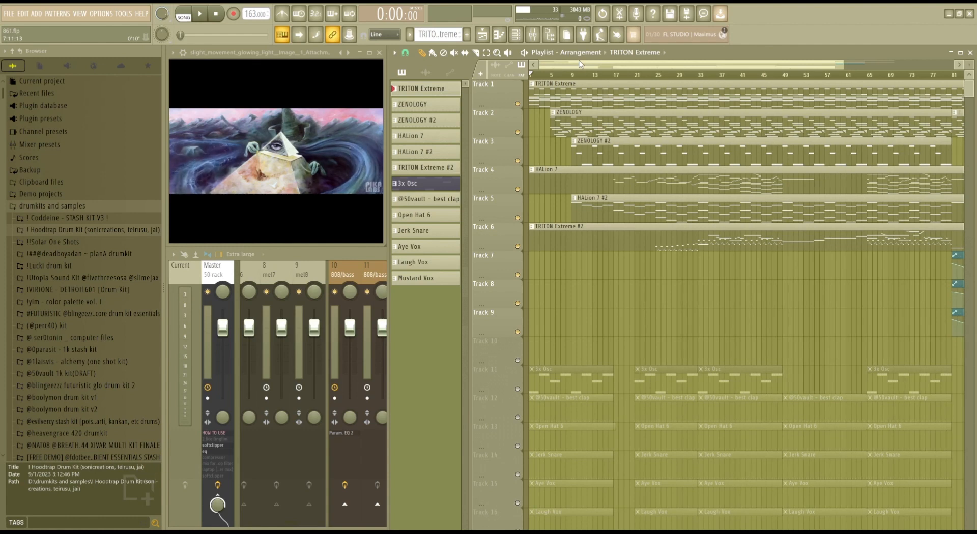
Set the playback position to near bar 13 and save the project.
click(590, 75)
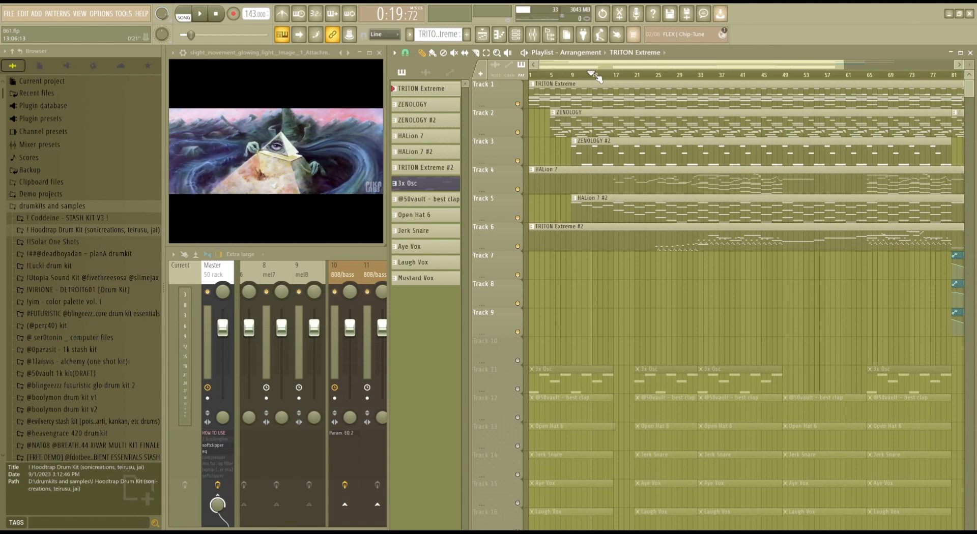
key(ctrl+s)
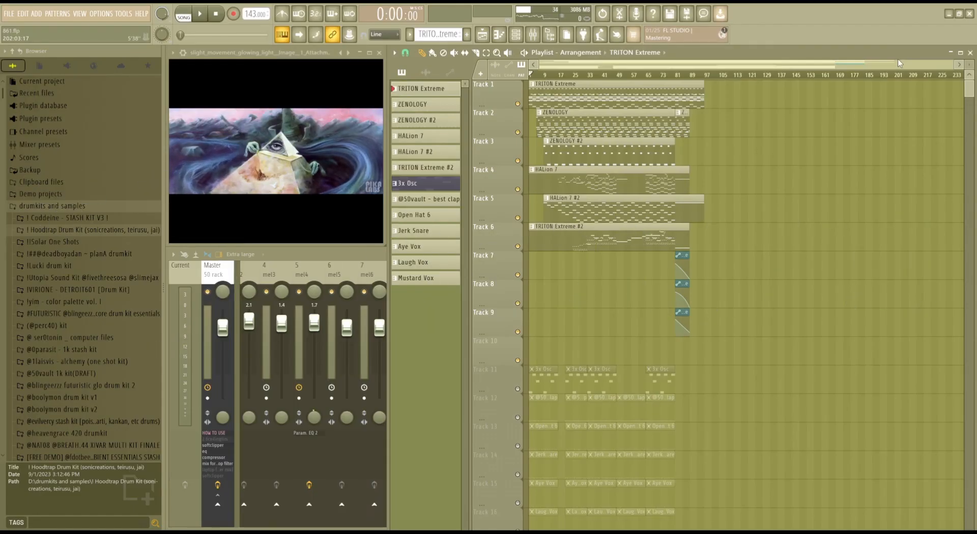
Examine the finished arrangement in the playlist, covering the melody tracks, the volume automation and the muted drum tracks.
scroll(937, 338, up, 2)
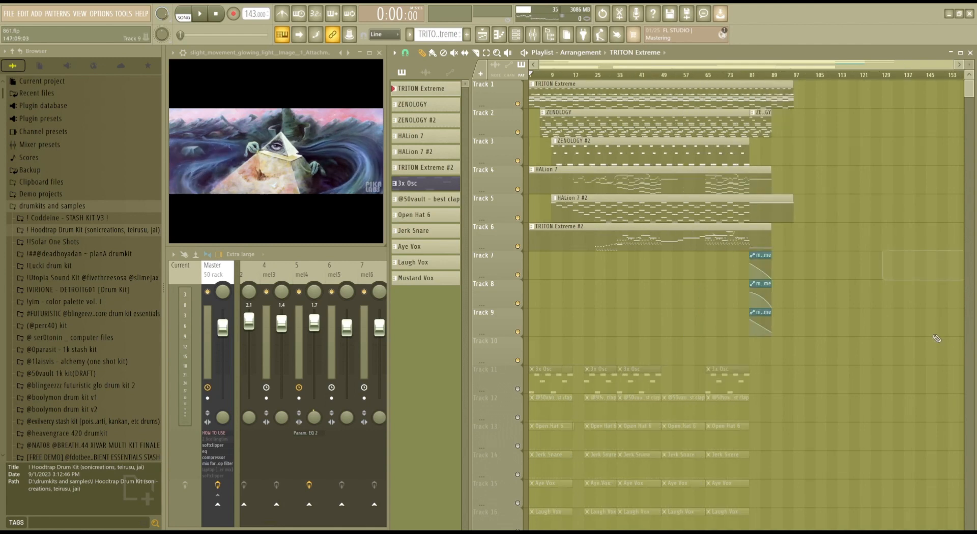
scroll(674, 63, up, 2)
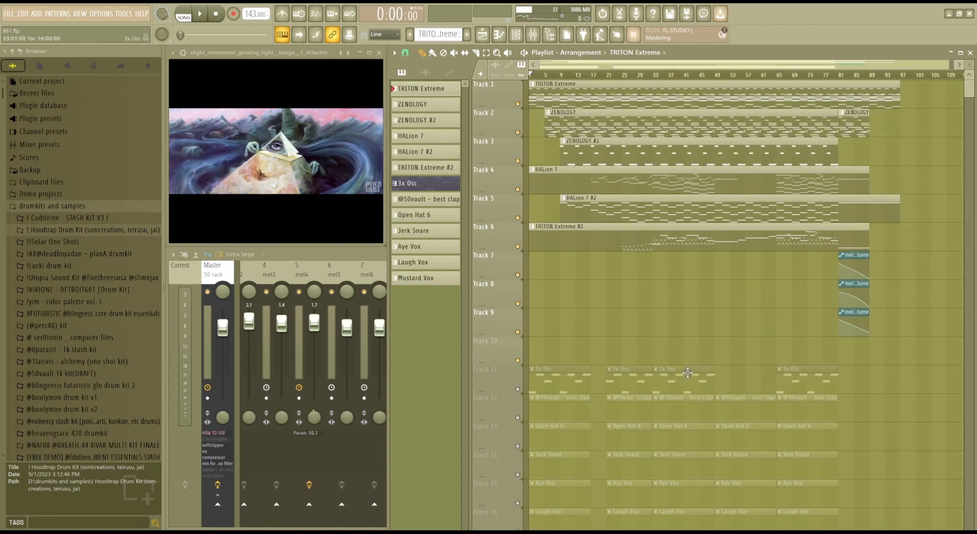
scroll(504, 284, down, 3)
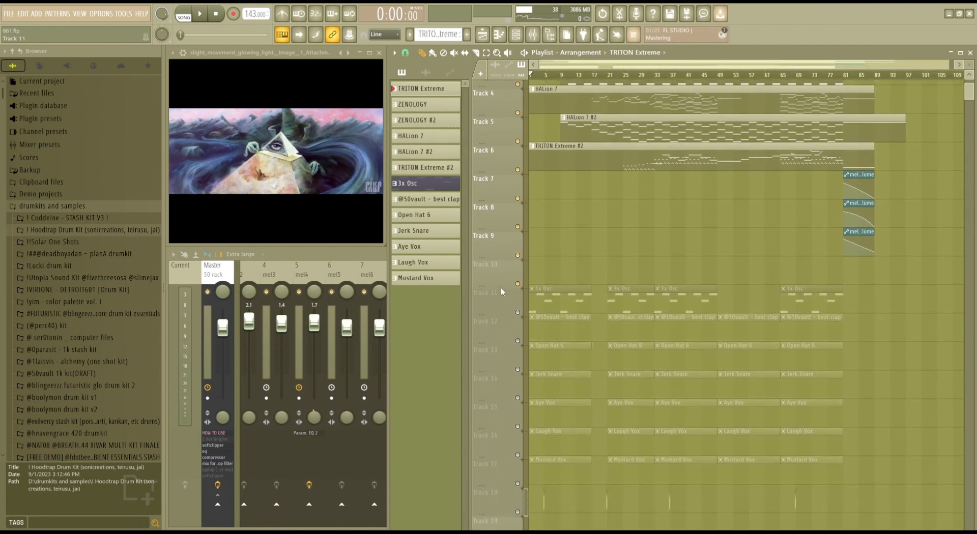
click(743, 298)
right_click(768, 295)
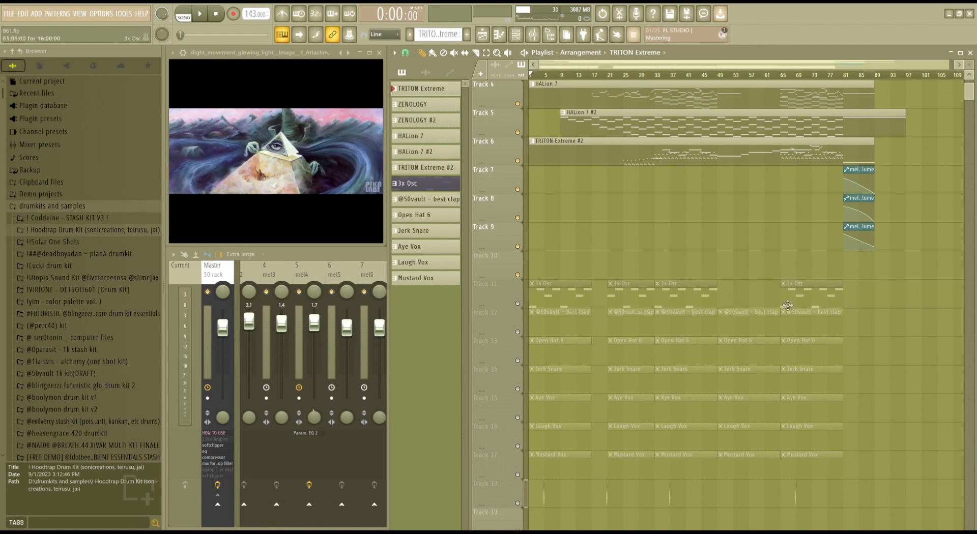
click(556, 272)
right_click(585, 268)
scroll(589, 260, up, 3)
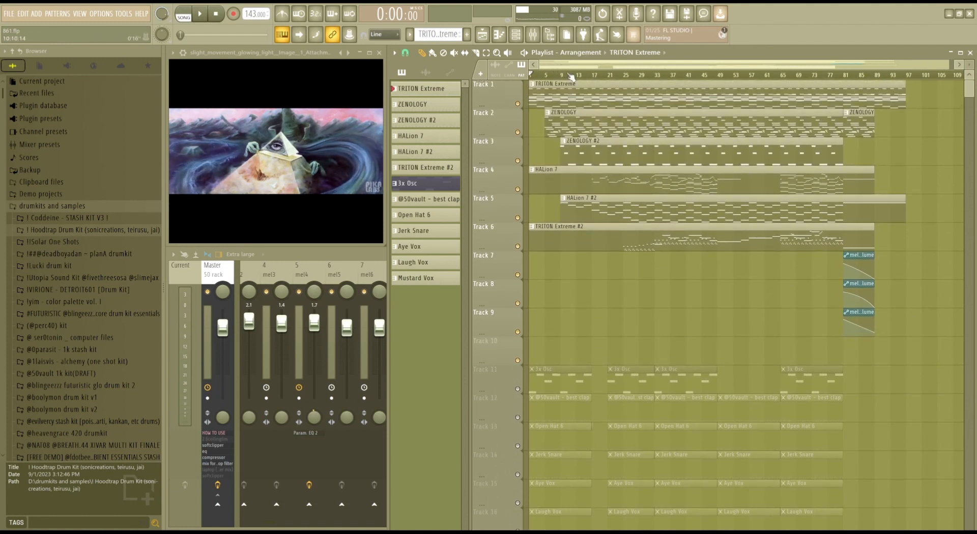
scroll(570, 66, up, 2)
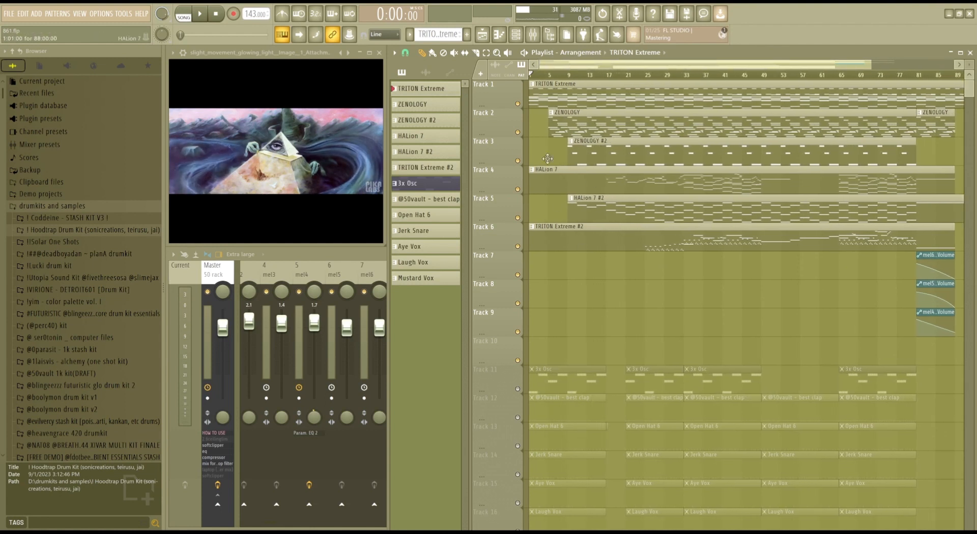
scroll(580, 70, down, 2)
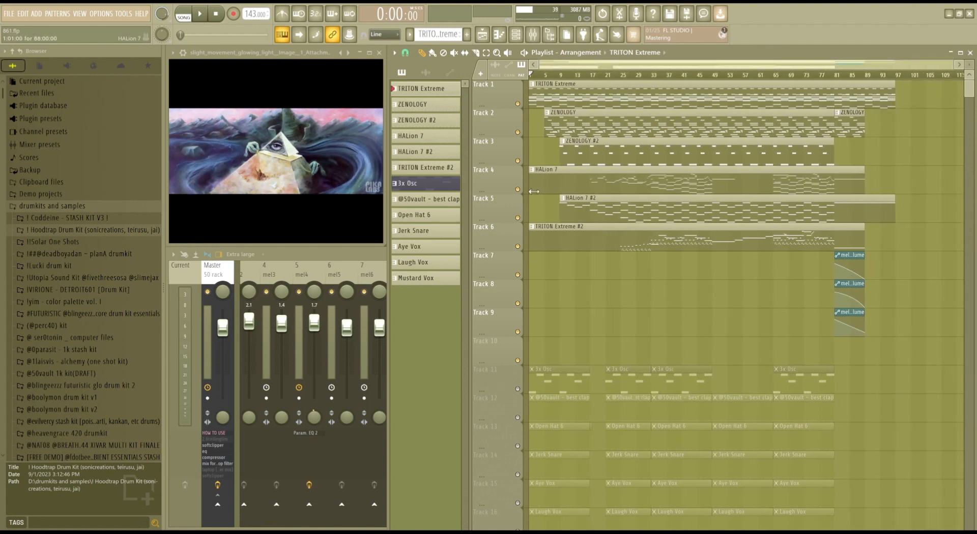